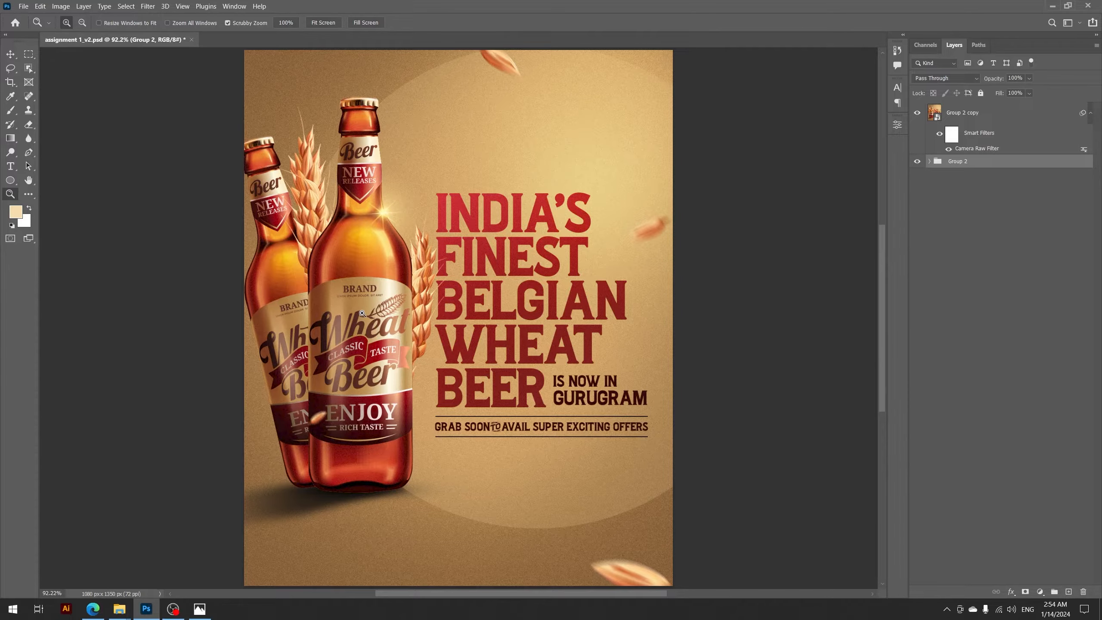
Create a new 1080 x 1350 pixel portrait document with a white background and a resolution of 72 pixels per inch.
click(24, 5)
click(31, 16)
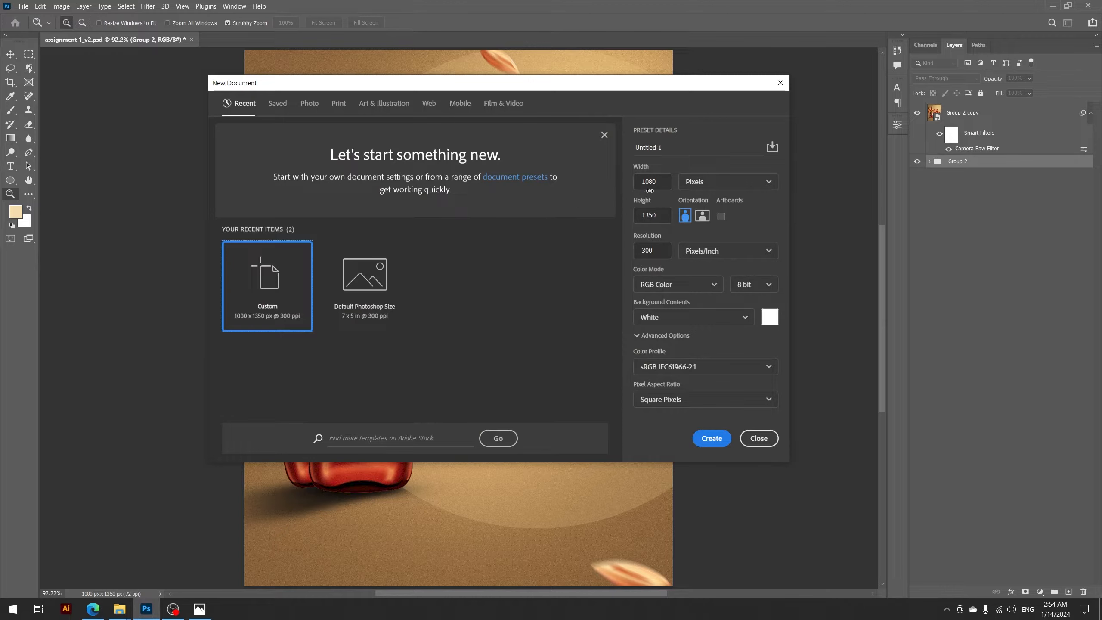
click(649, 185)
click(634, 251)
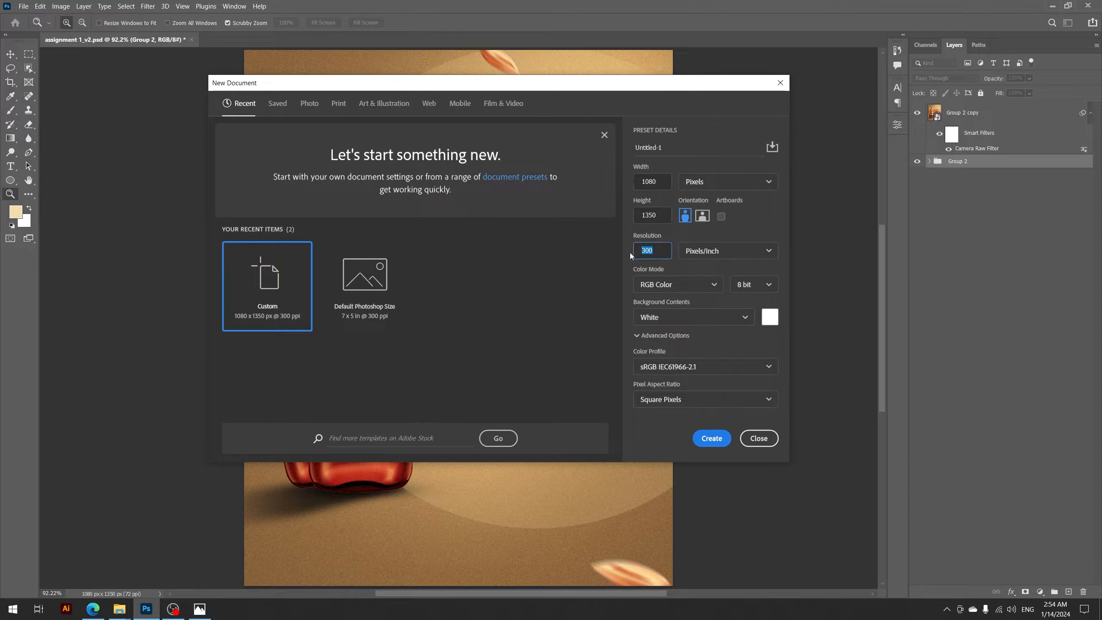
key(Return)
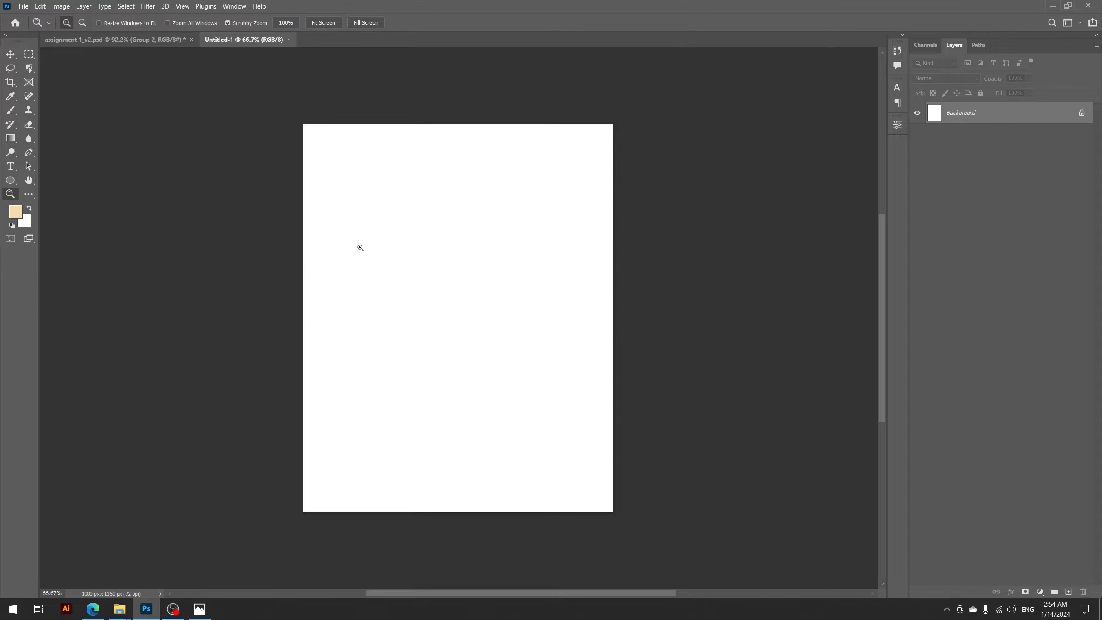
Check the finished poster for reference and add a Solid Color fill layer above the Background of the new document.
key(ctrl+Tab)
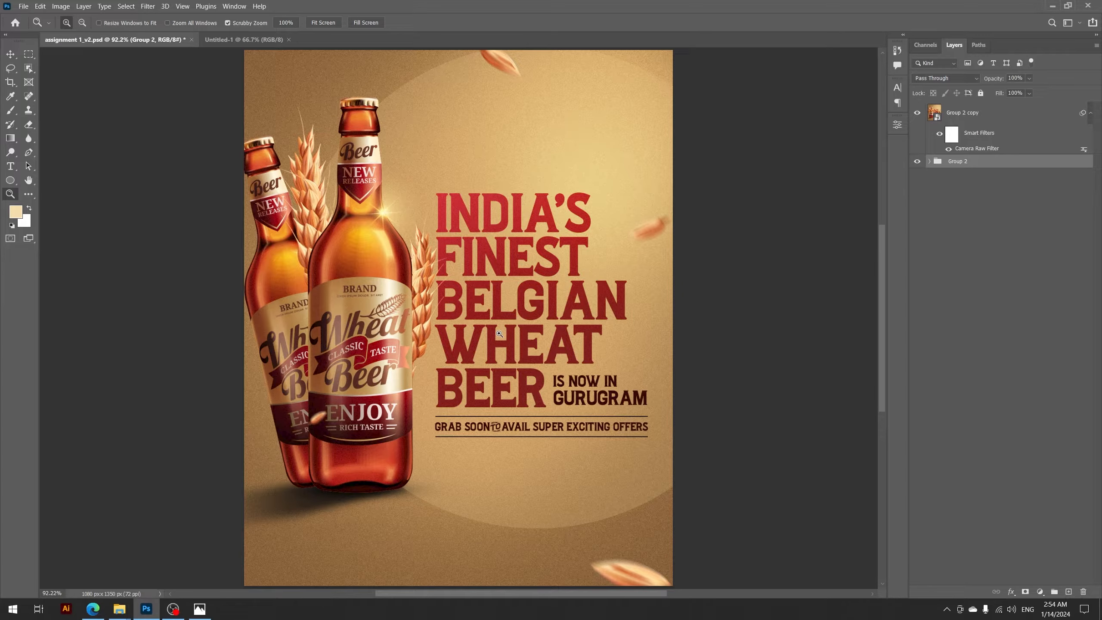
scroll(498, 288, down, 2)
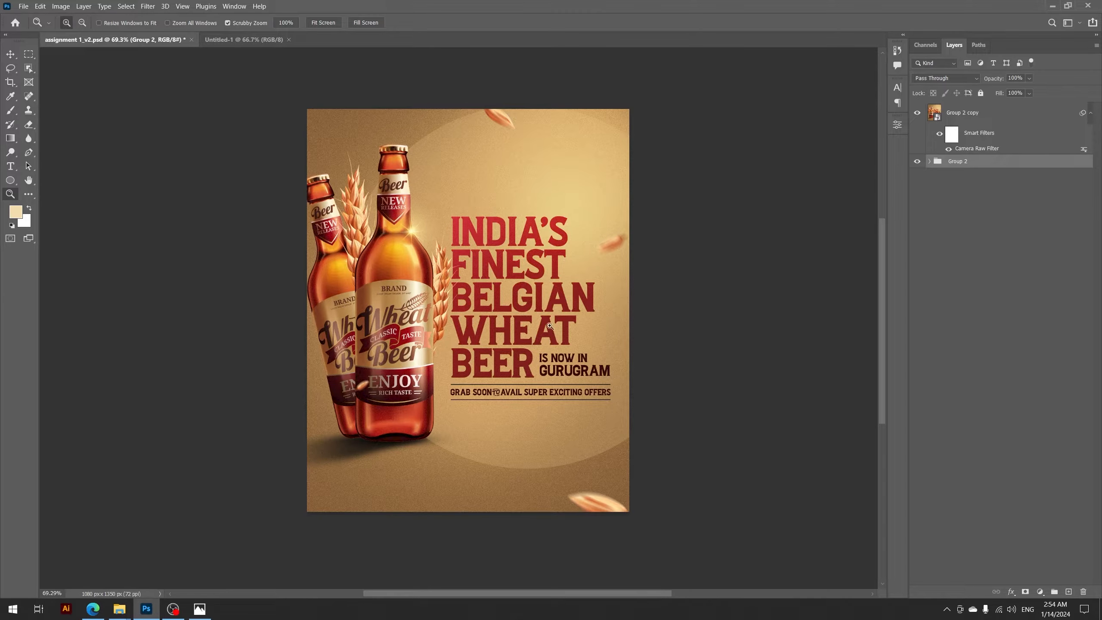
key(ctrl+Tab)
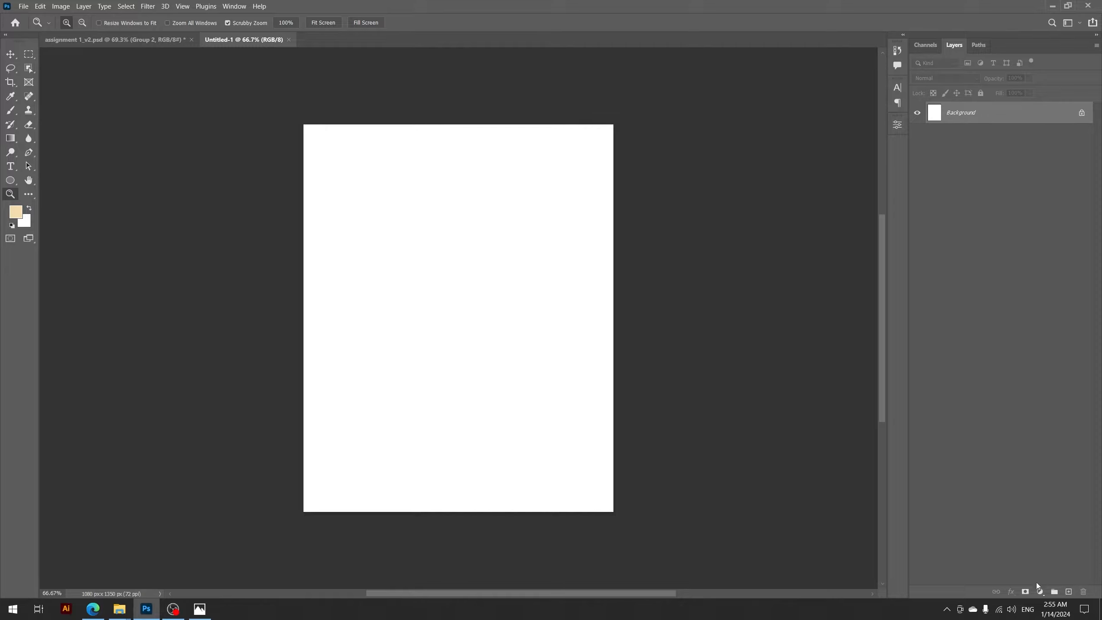
click(1040, 592)
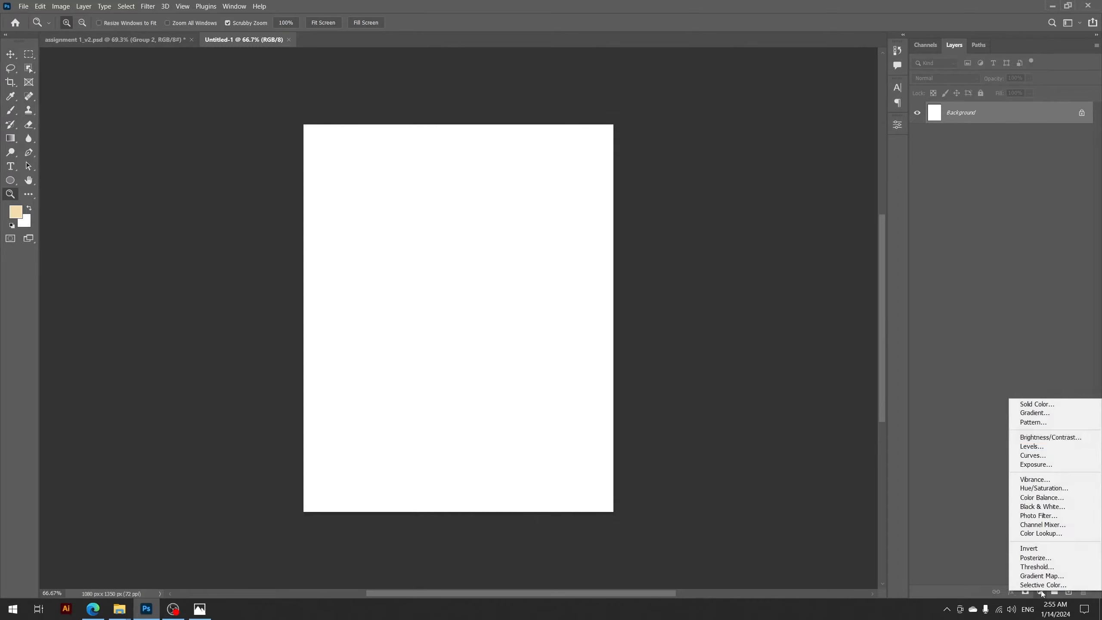
click(1020, 405)
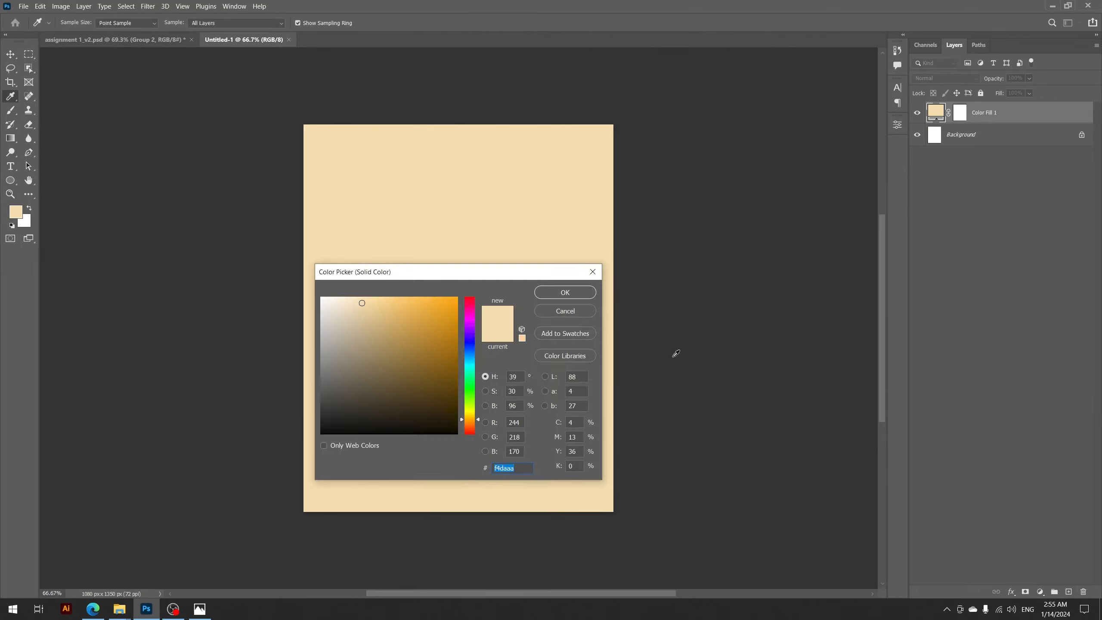
click(564, 292)
key(z)
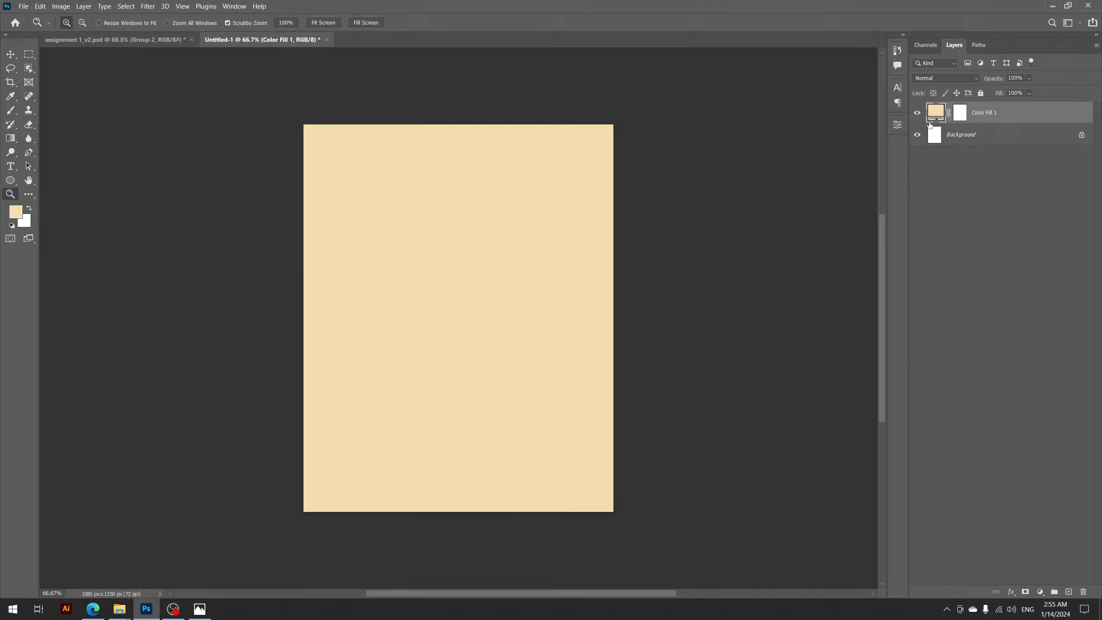
In assignment 1_v2.psd, hide Group 2 copy and open the Hue/Saturation 1 copy smart object inside Group 2.
click(160, 41)
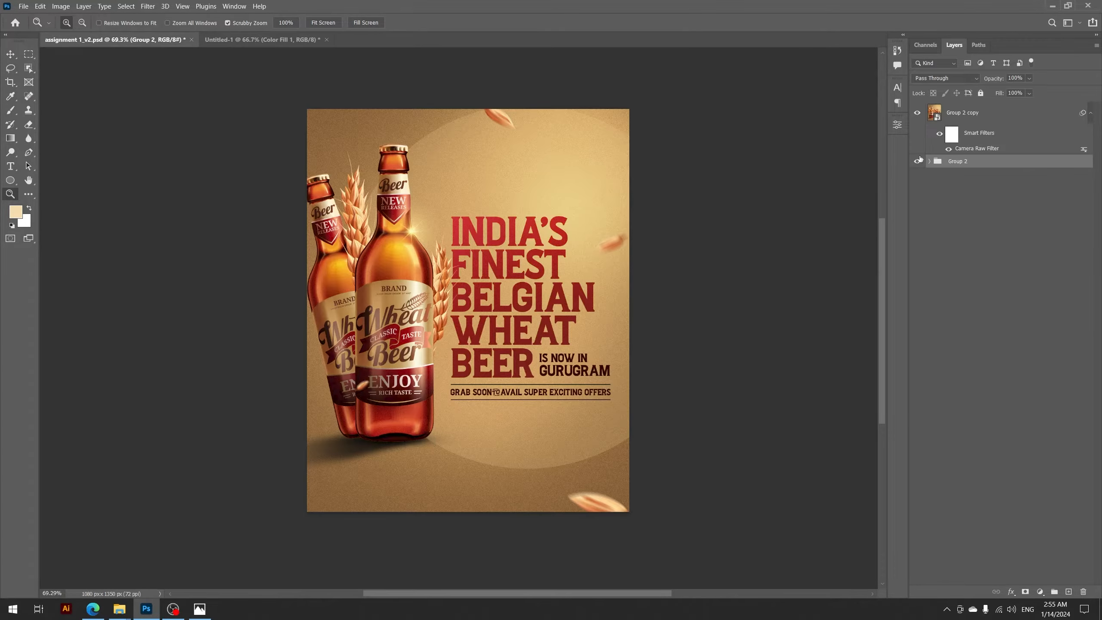
click(917, 113)
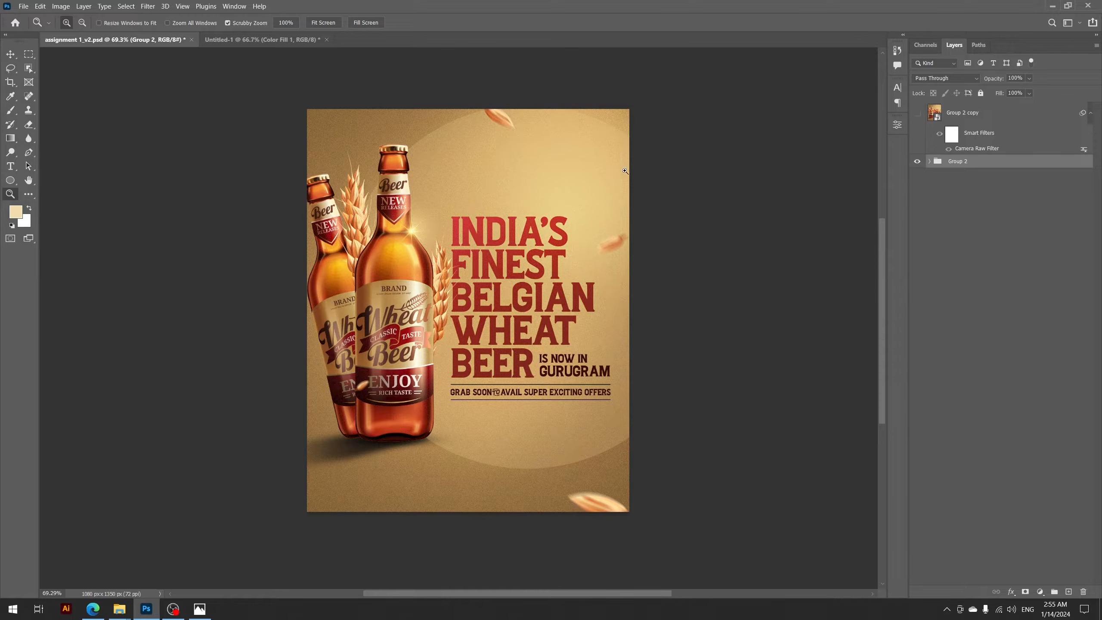
click(929, 162)
scroll(942, 408, down, 3)
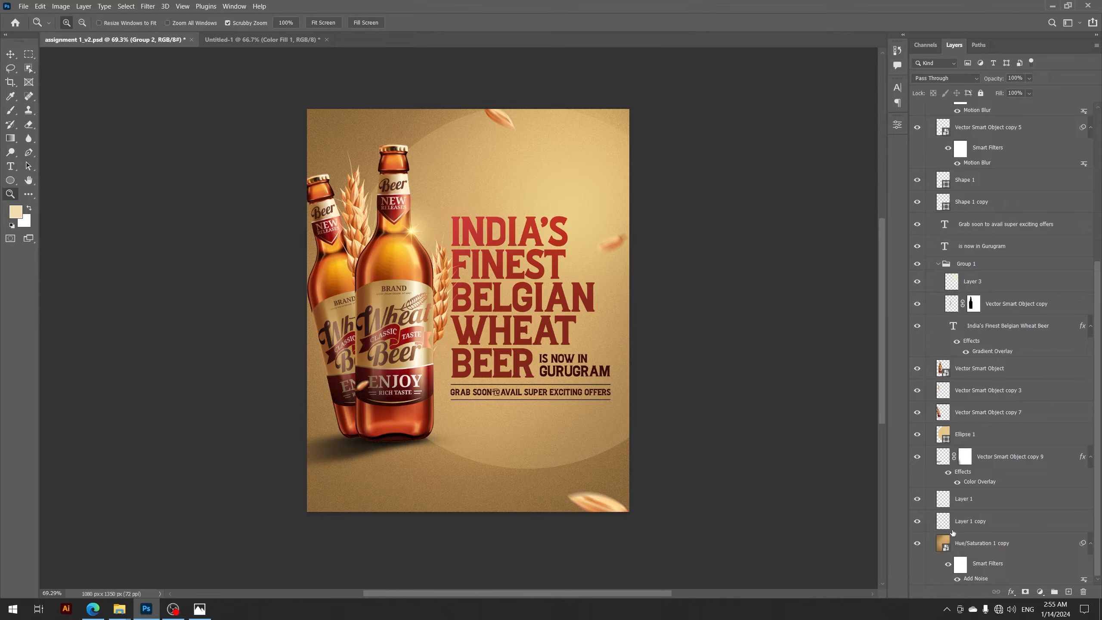
double_click(943, 543)
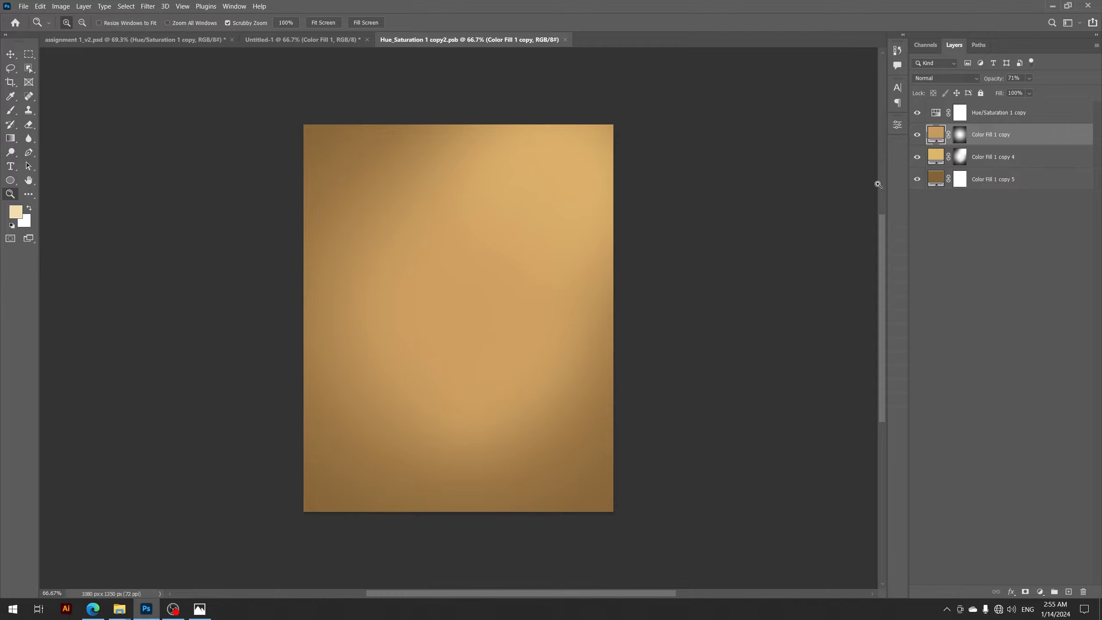
Copy the color code of Color Fill 1 copy 5 and set the new document's Color Fill 1 to 7d5c2c.
double_click(926, 187)
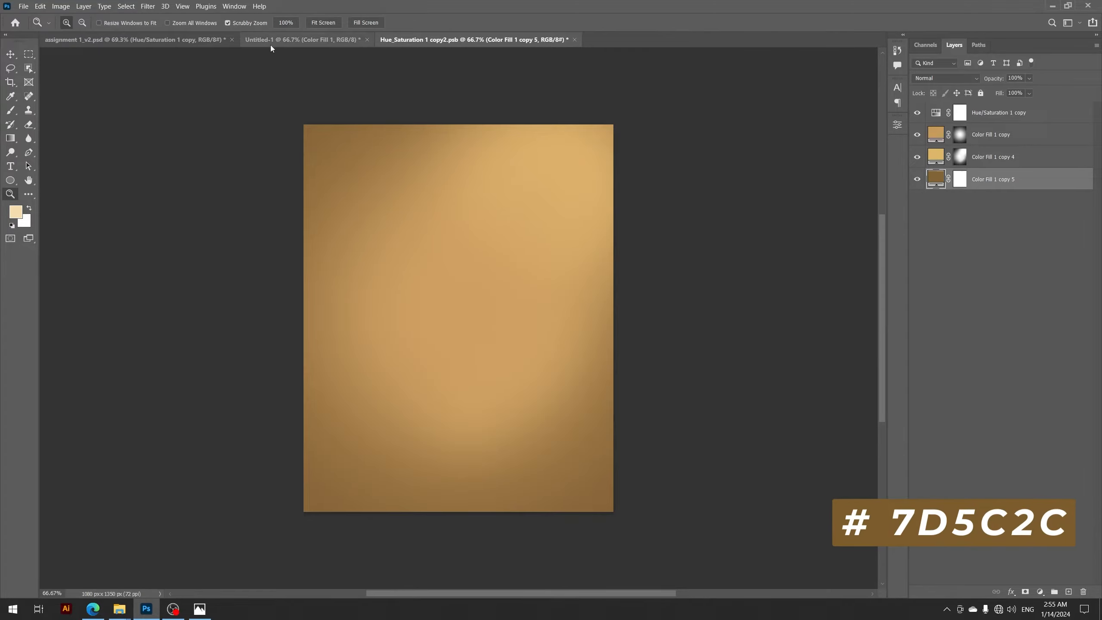
click(270, 44)
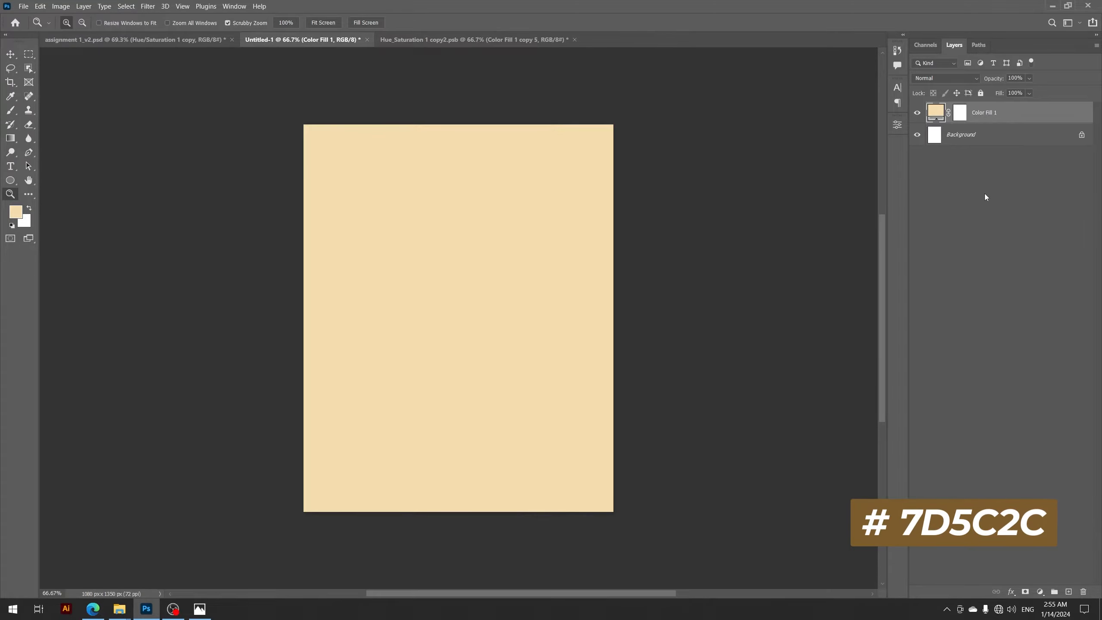
double_click(929, 114)
text(7d5c2c)
key(Return)
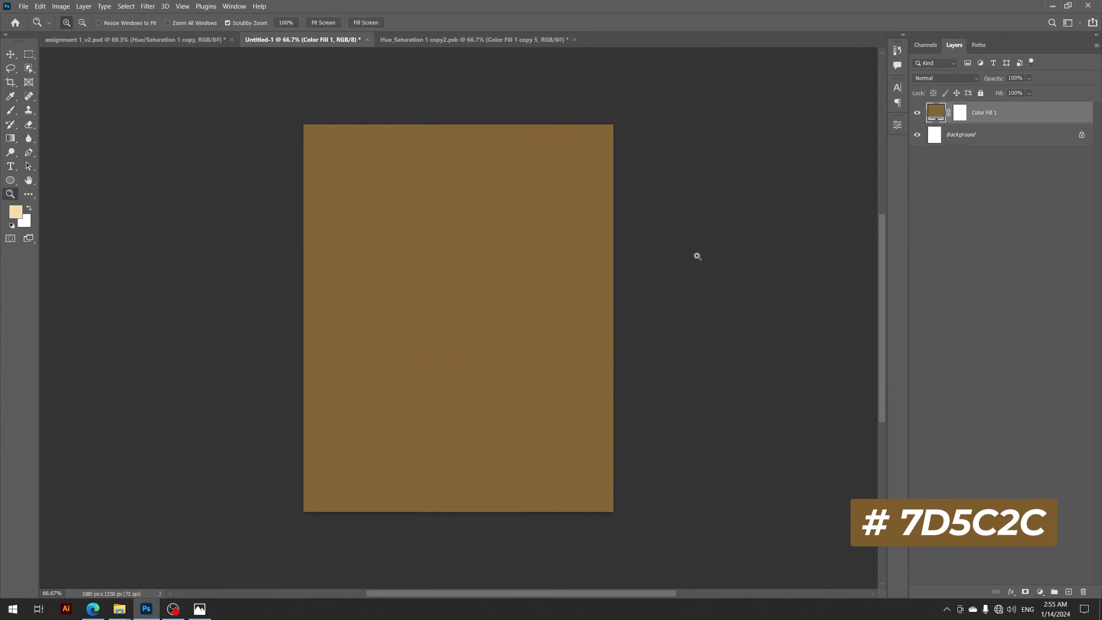
Add two more Solid Color fill layers above Color Fill 1, accepting the default color f4daaa for both.
click(1041, 592)
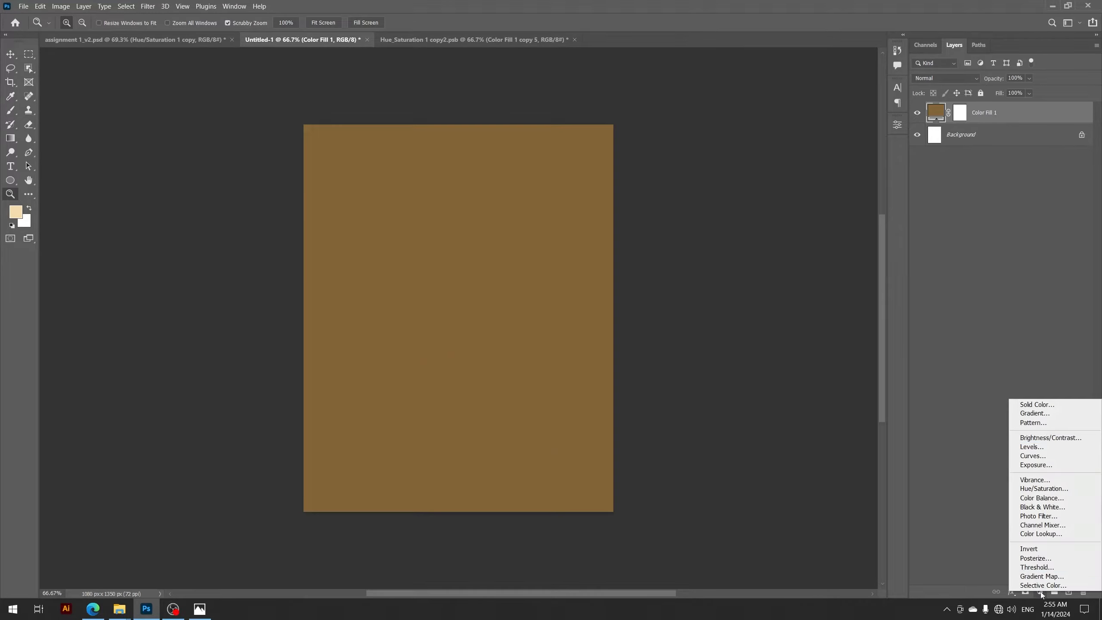
click(1034, 406)
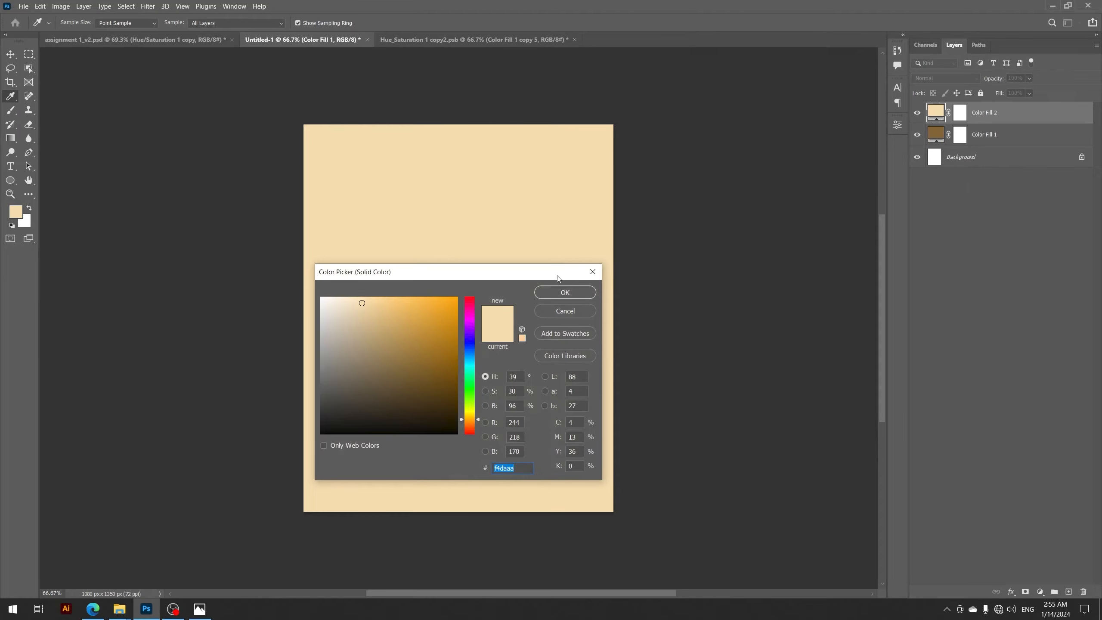
click(565, 292)
click(1041, 592)
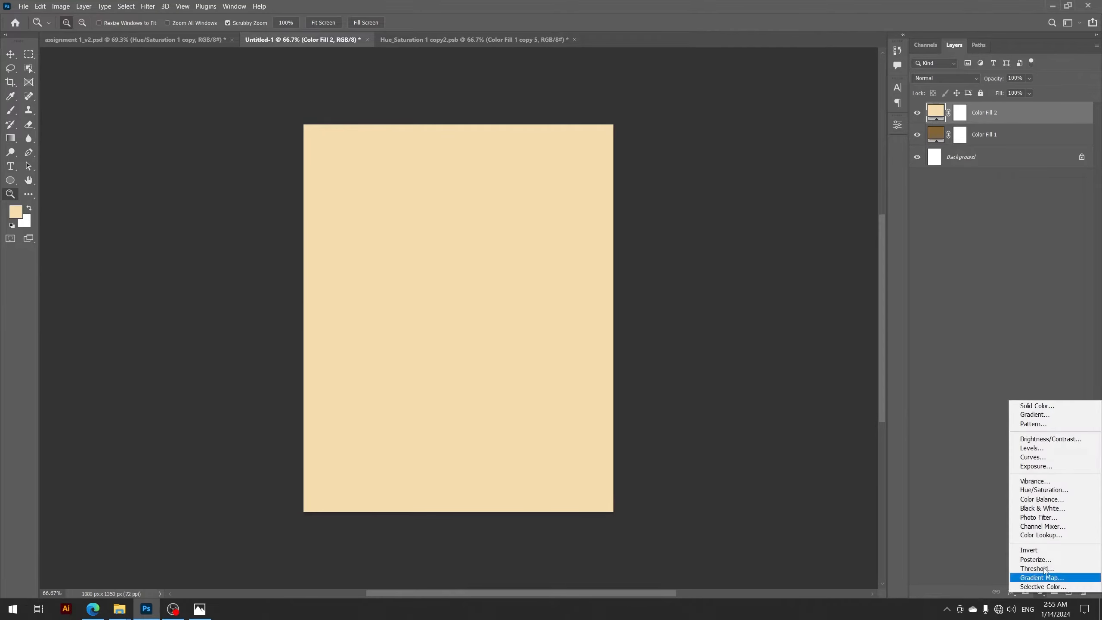
click(1037, 406)
click(565, 293)
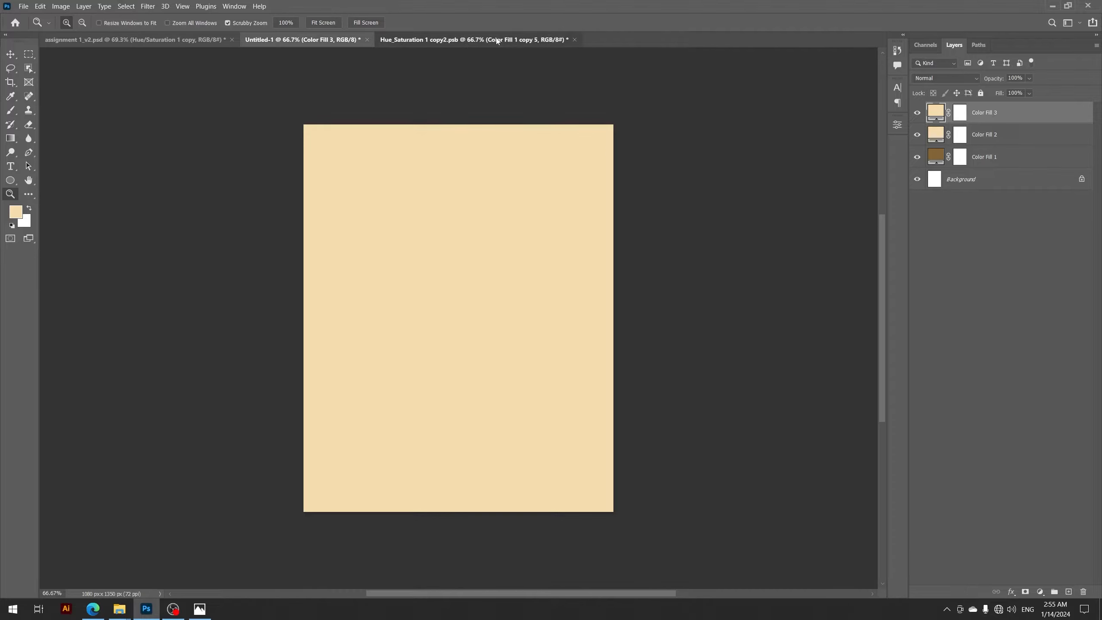
Copy the color code of Color Fill 1 copy 4 from the smart object and set Color Fill 2 to dcb364.
double_click(937, 157)
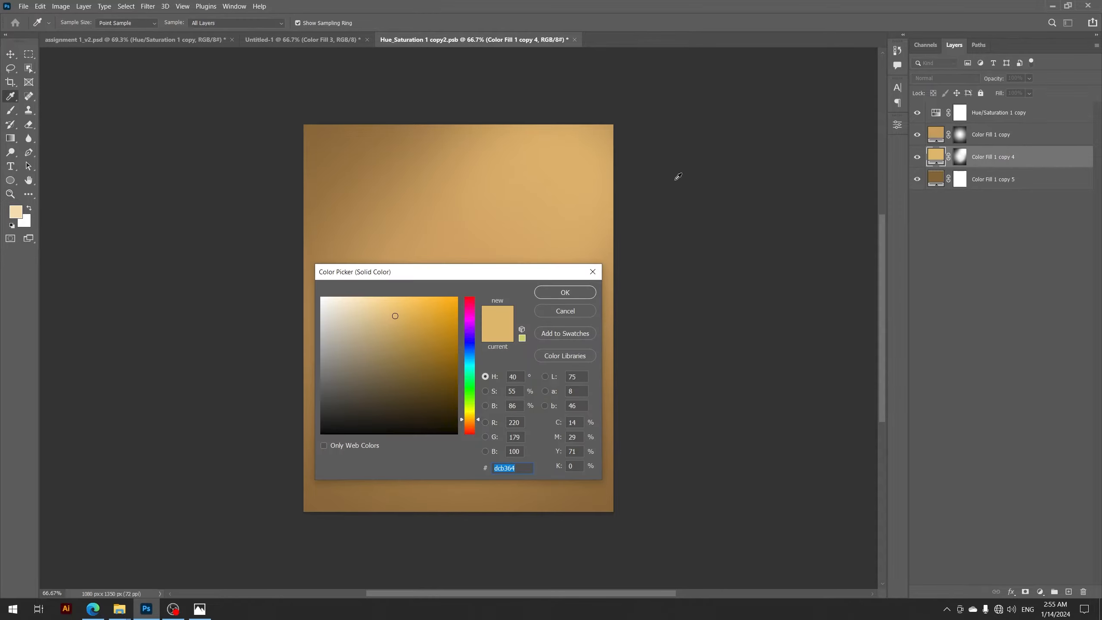
click(564, 292)
click(304, 39)
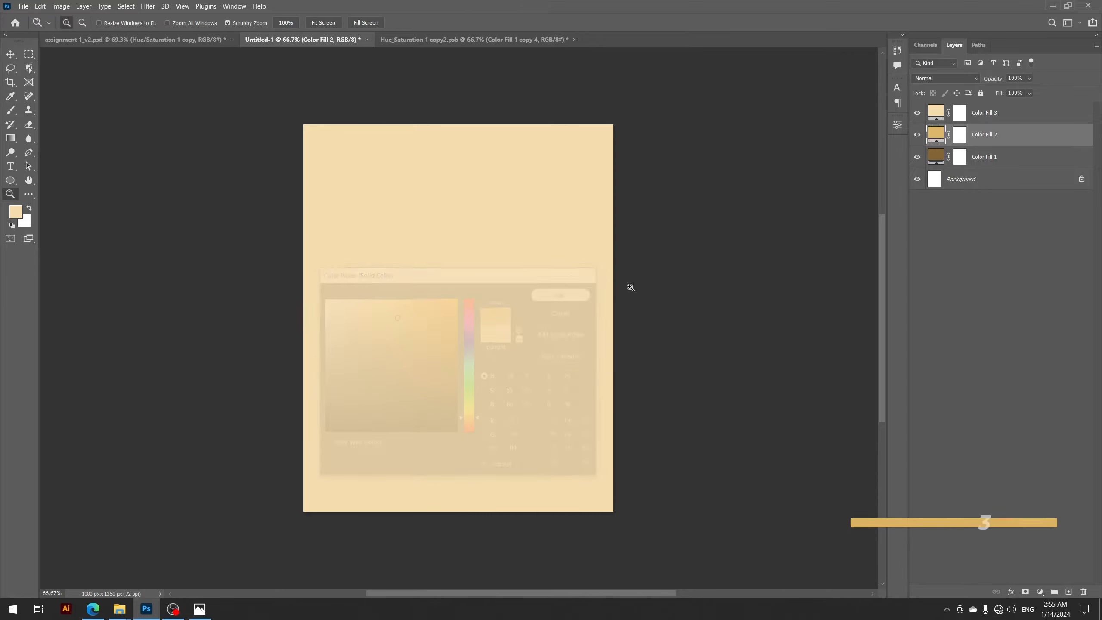
Copy the color code of Color Fill 1 copy from the smart object and set Color Fill 3 to c69755.
click(401, 40)
click(936, 136)
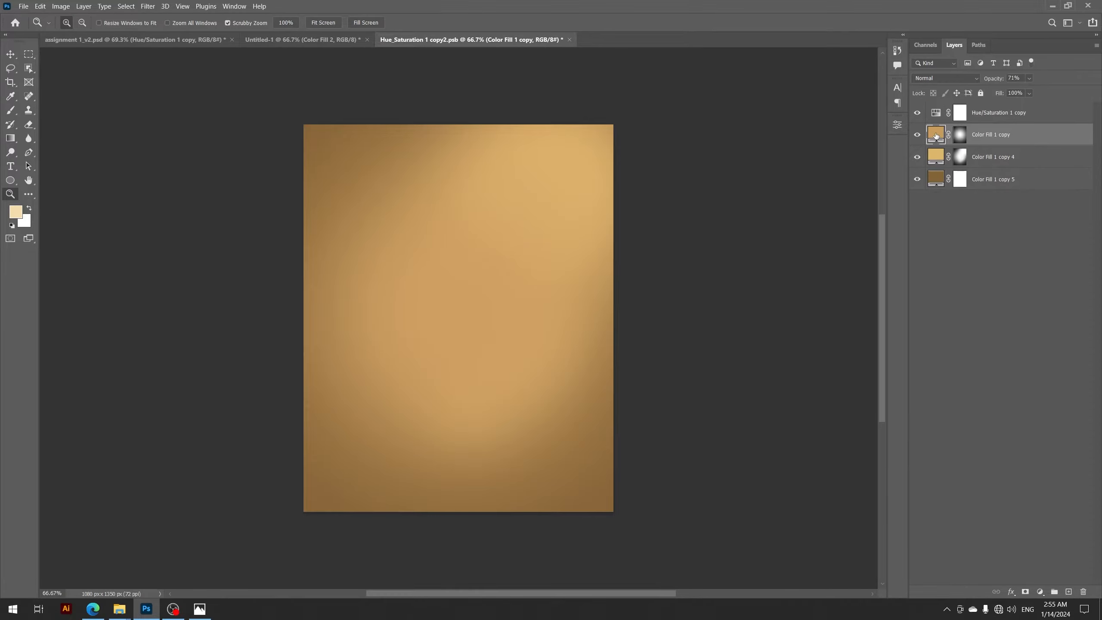
double_click(936, 136)
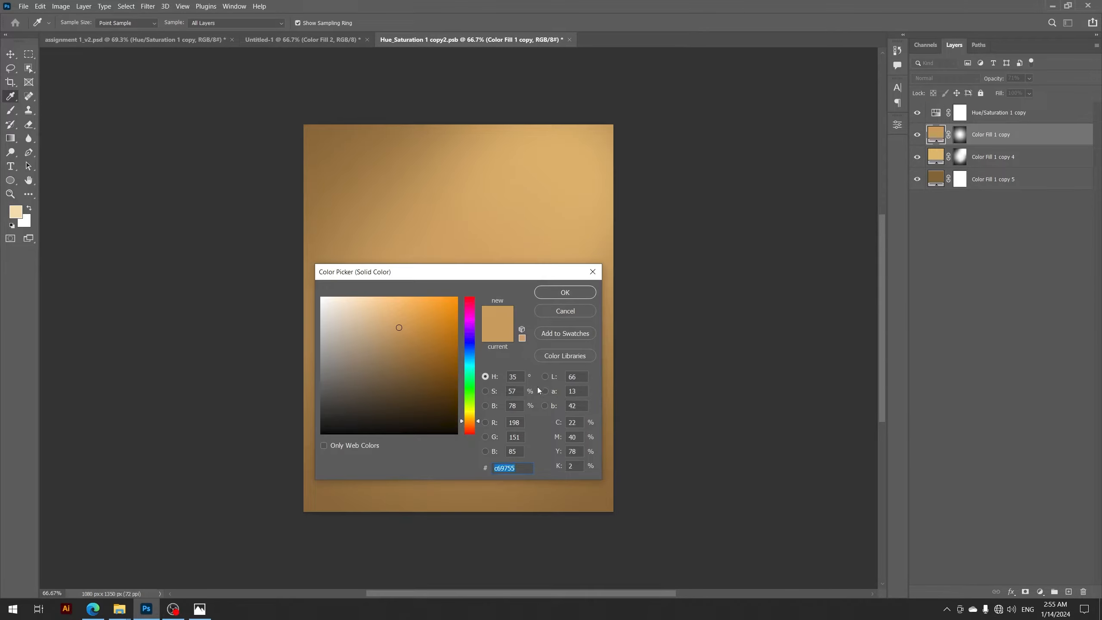
click(564, 292)
click(282, 40)
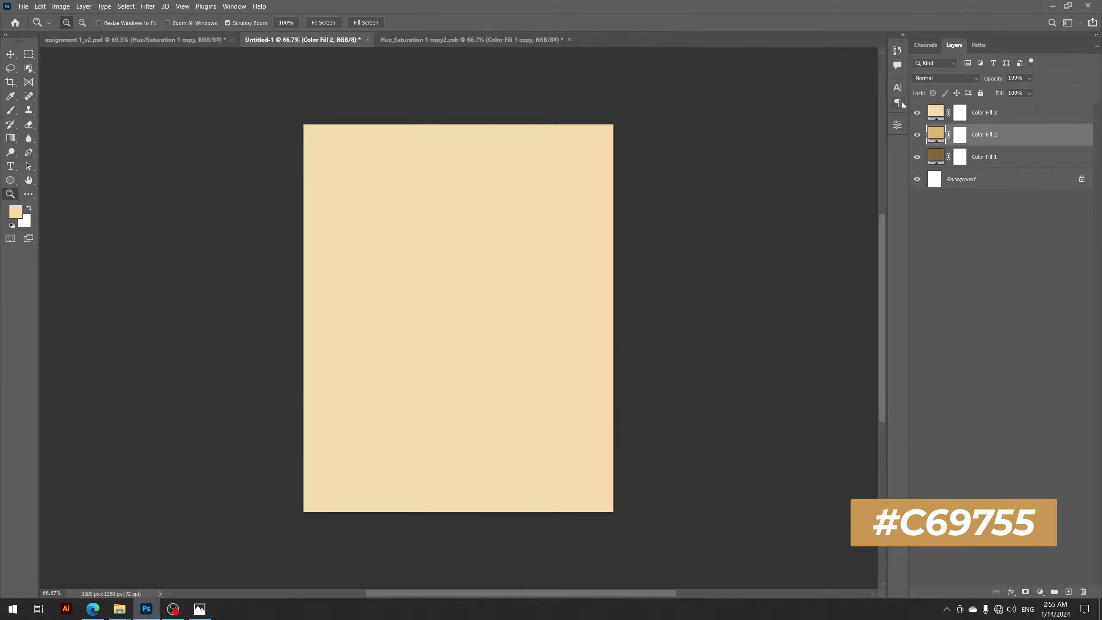
double_click(936, 113)
text(c69755)
click(589, 291)
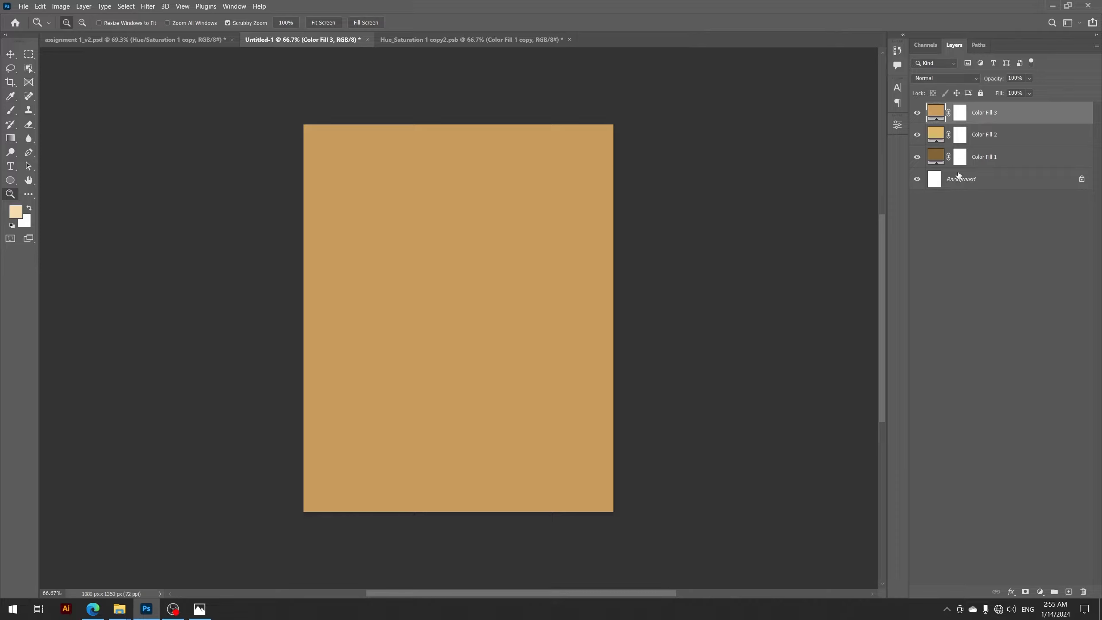
Compare with the smart object's background gradient and hide the Color Fill 3 layer in the new document.
click(492, 41)
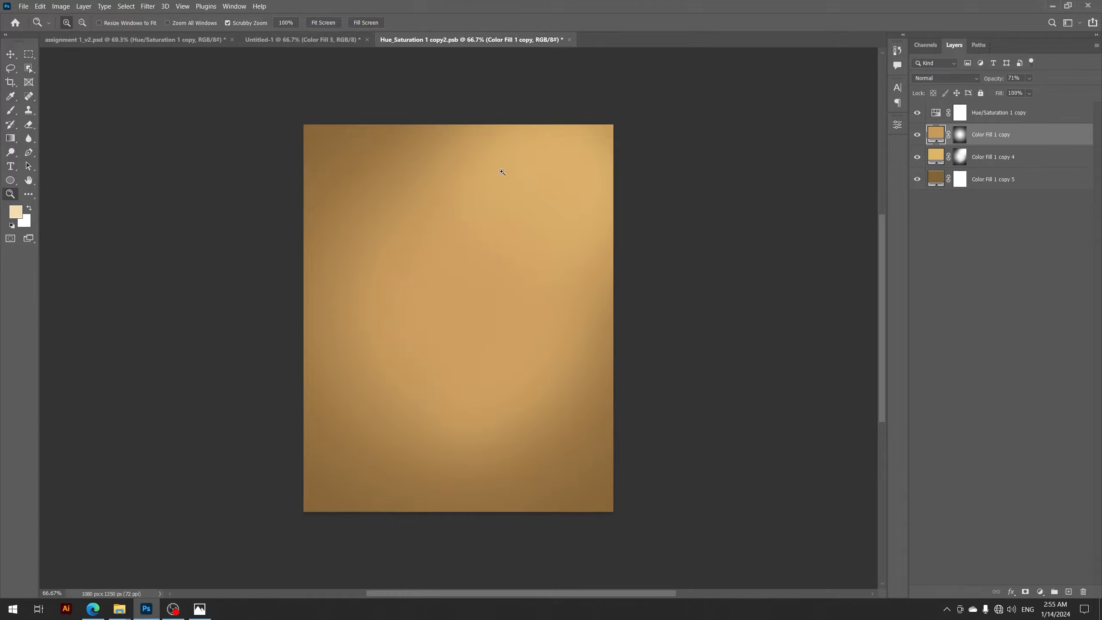
click(310, 43)
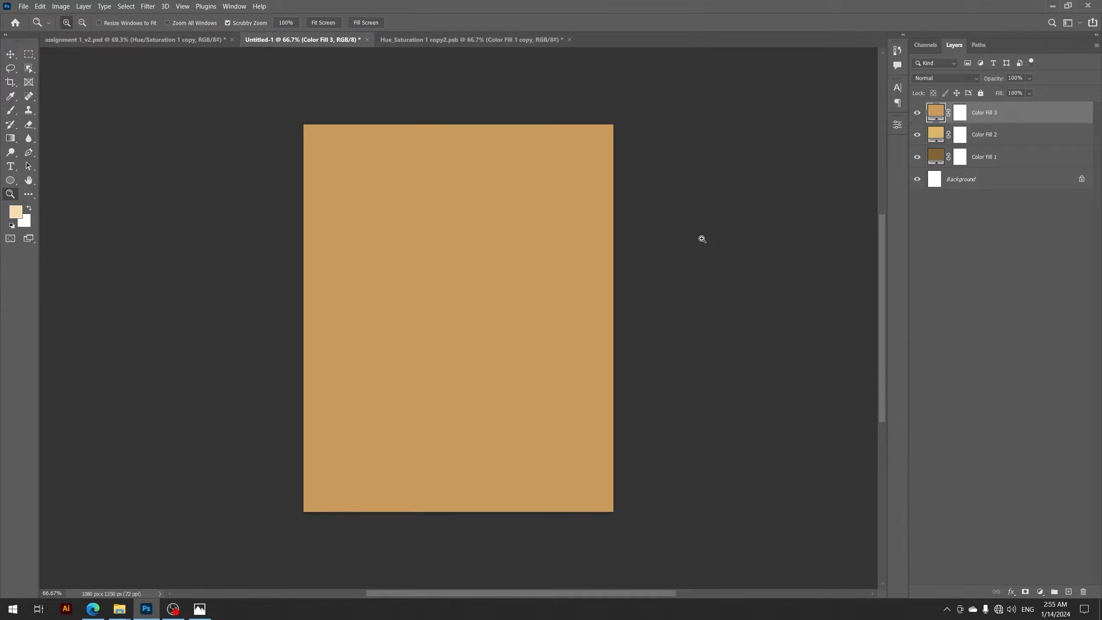
click(917, 113)
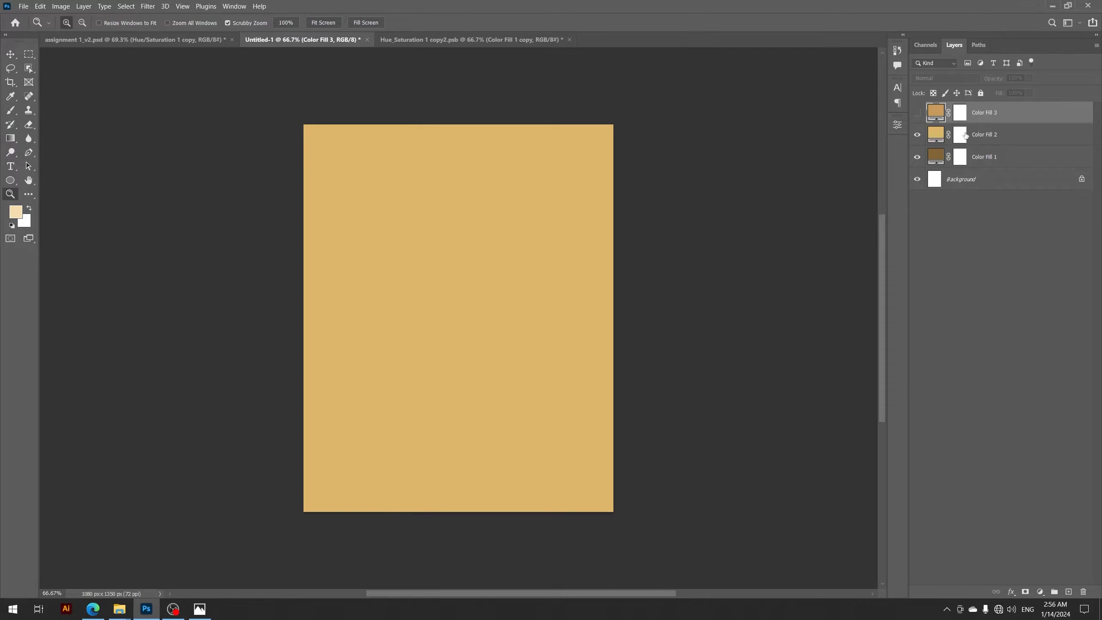
Invert the layer mask of Color Fill 2 from white to black.
double_click(959, 138)
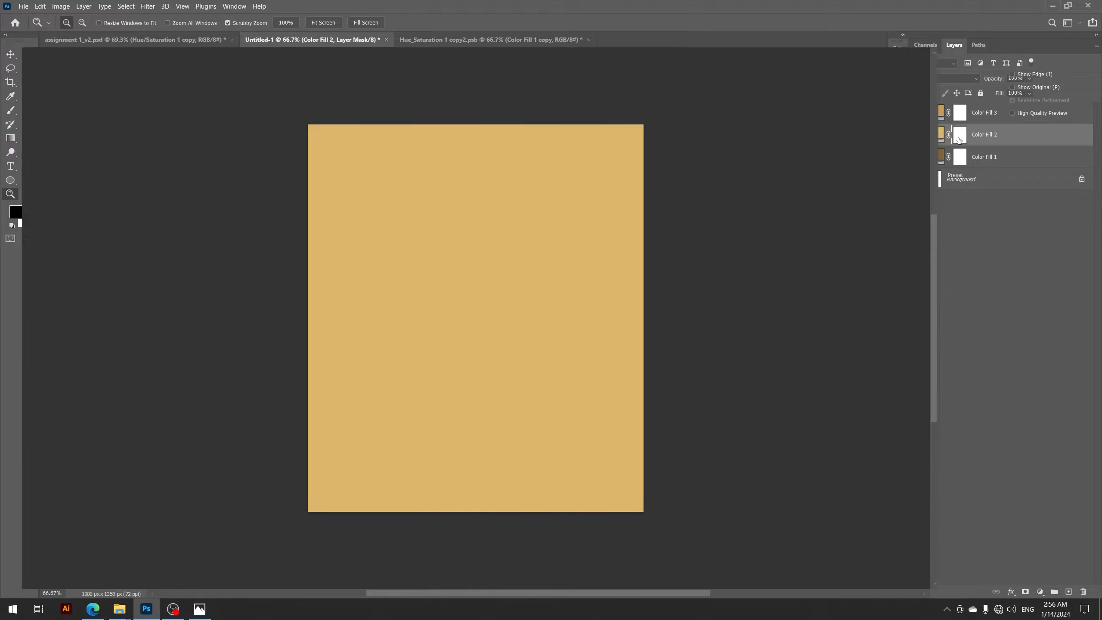
click(1054, 472)
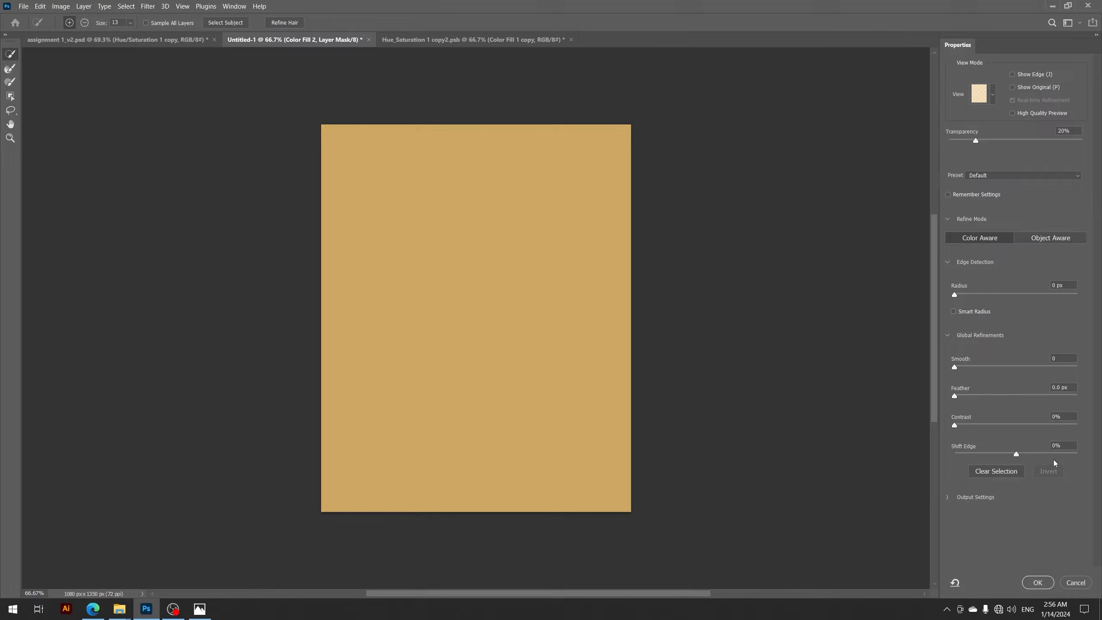
click(1038, 582)
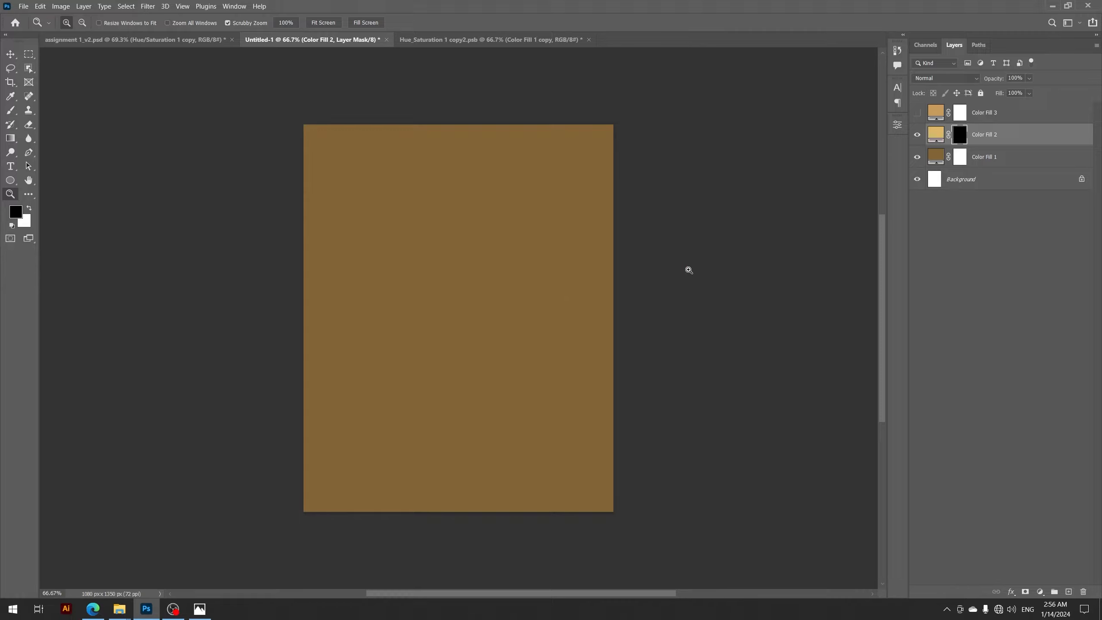
right_click(957, 135)
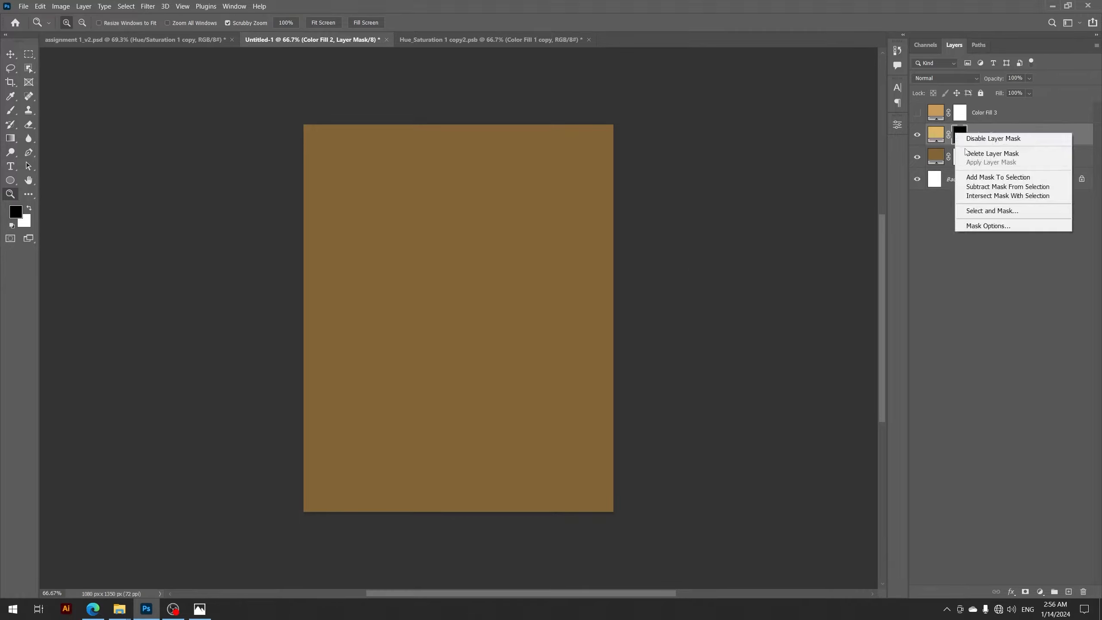
click(968, 155)
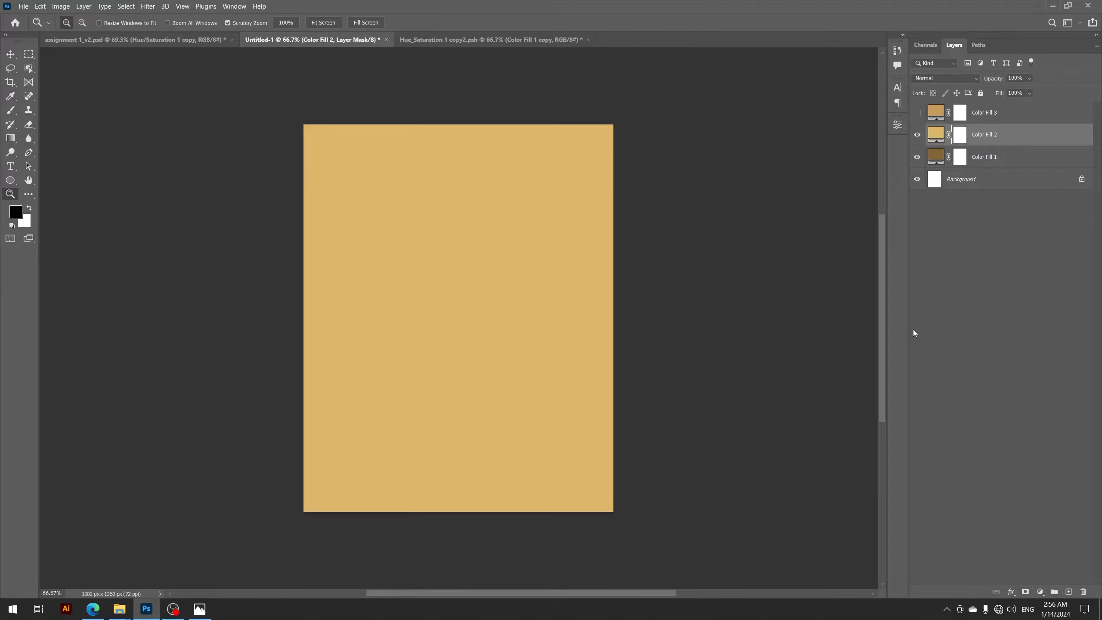
key(ctrl+i)
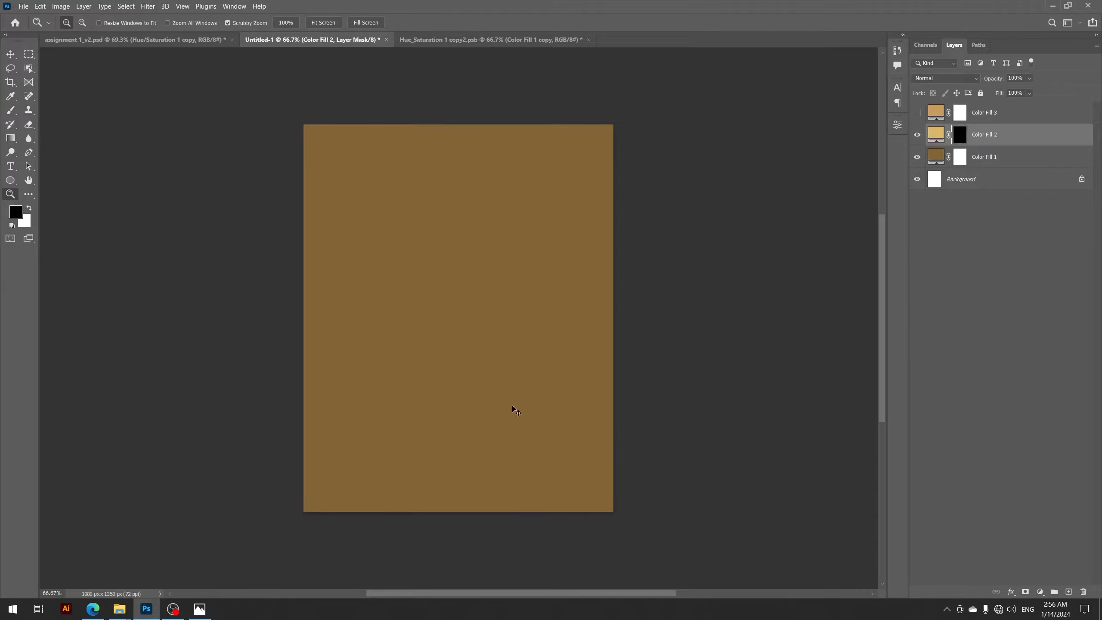
Ready the Brush tool with white as the foreground color for painting on the Color Fill 2 mask.
key(v)
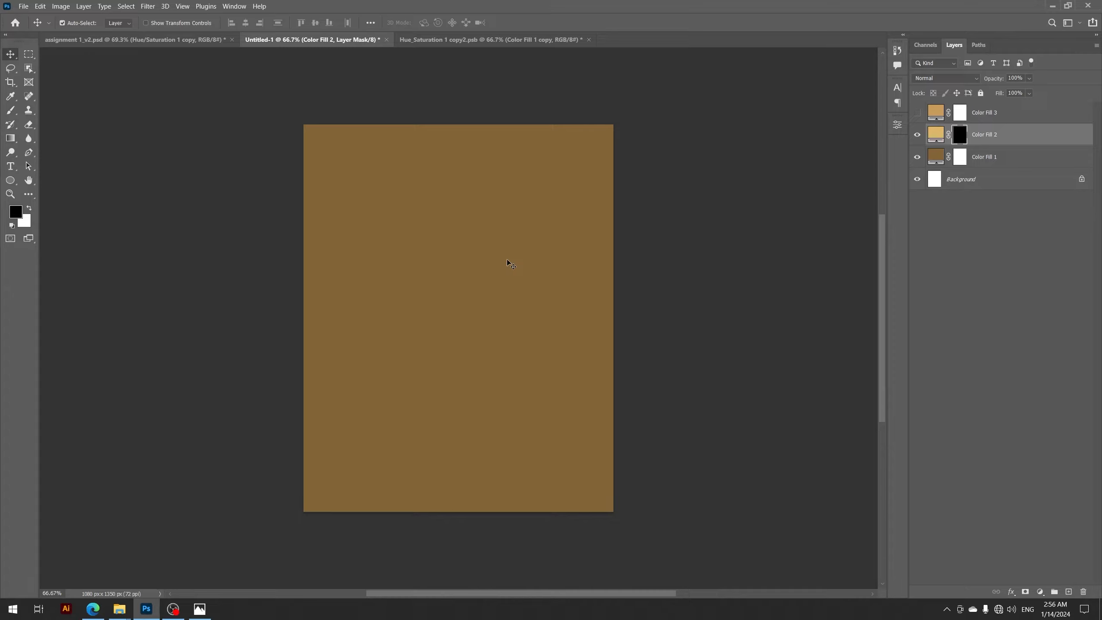
key(b)
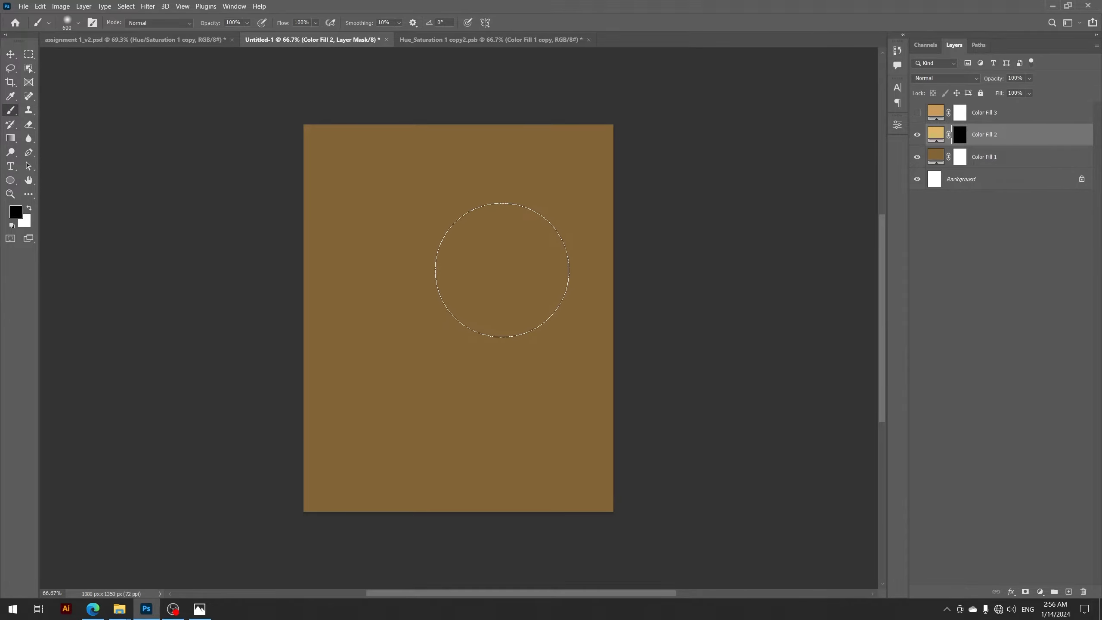
click(30, 210)
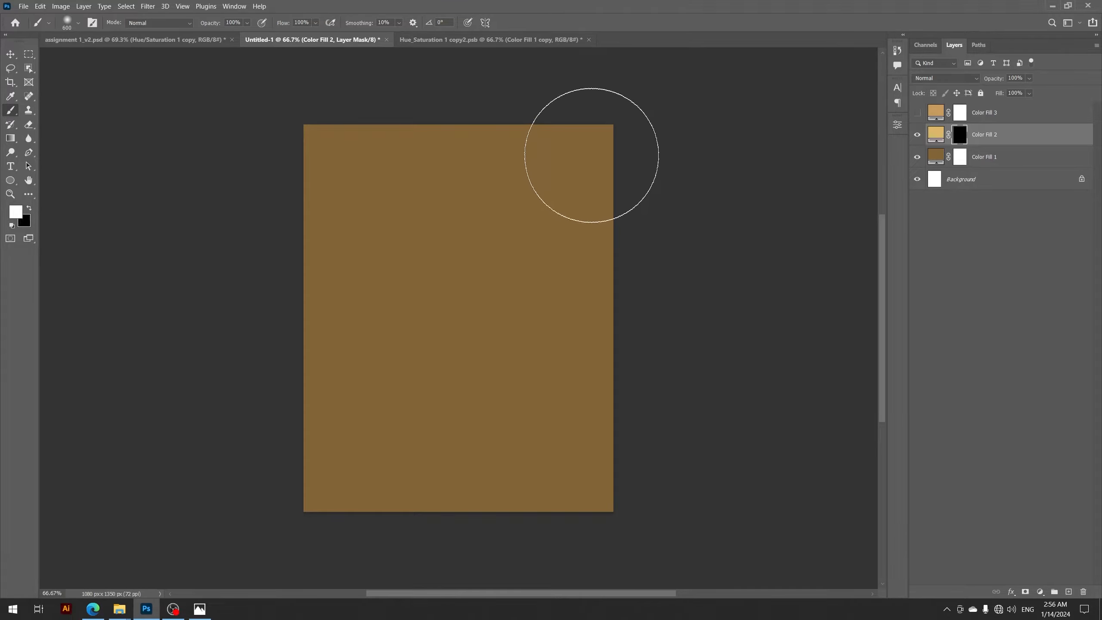
click(591, 152)
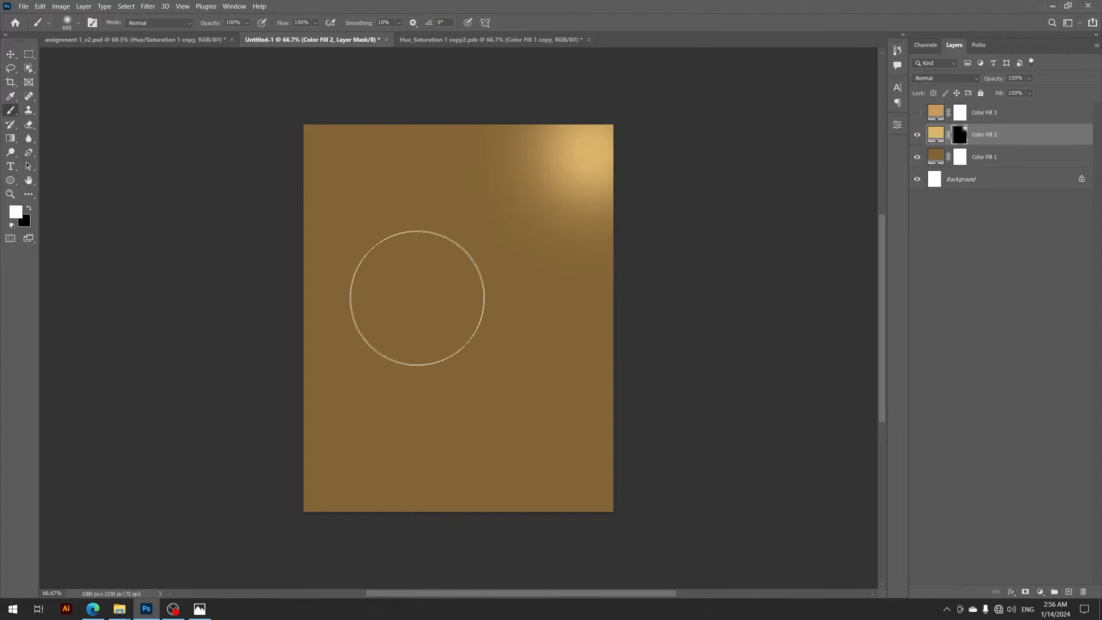
shift+click(385, 345)
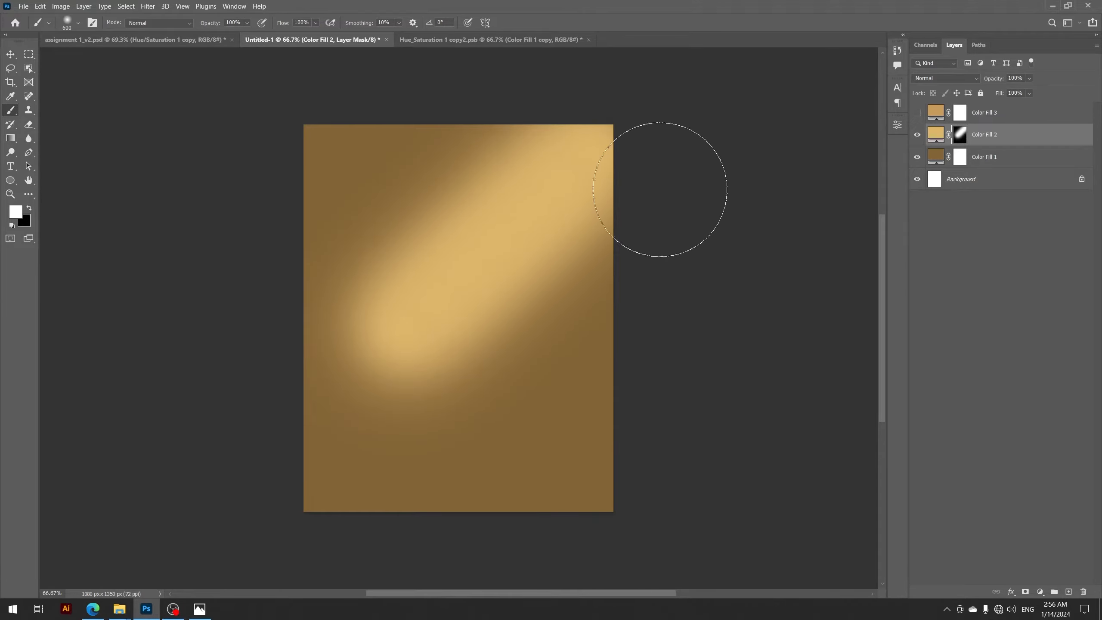
key(ctrl+z)
key(ctrl+z)
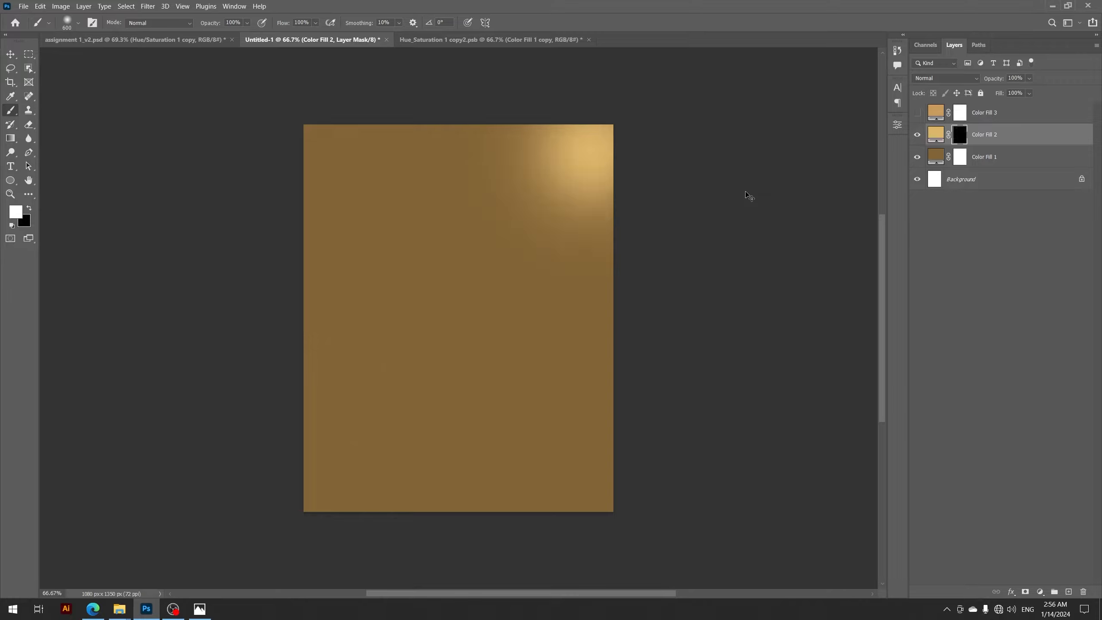
Paint a broad diagonal streak on the Color Fill 2 mask from the canvas's upper-right corner toward the lower left with an 800 px brush.
key(bracketright)
key(bracketright)
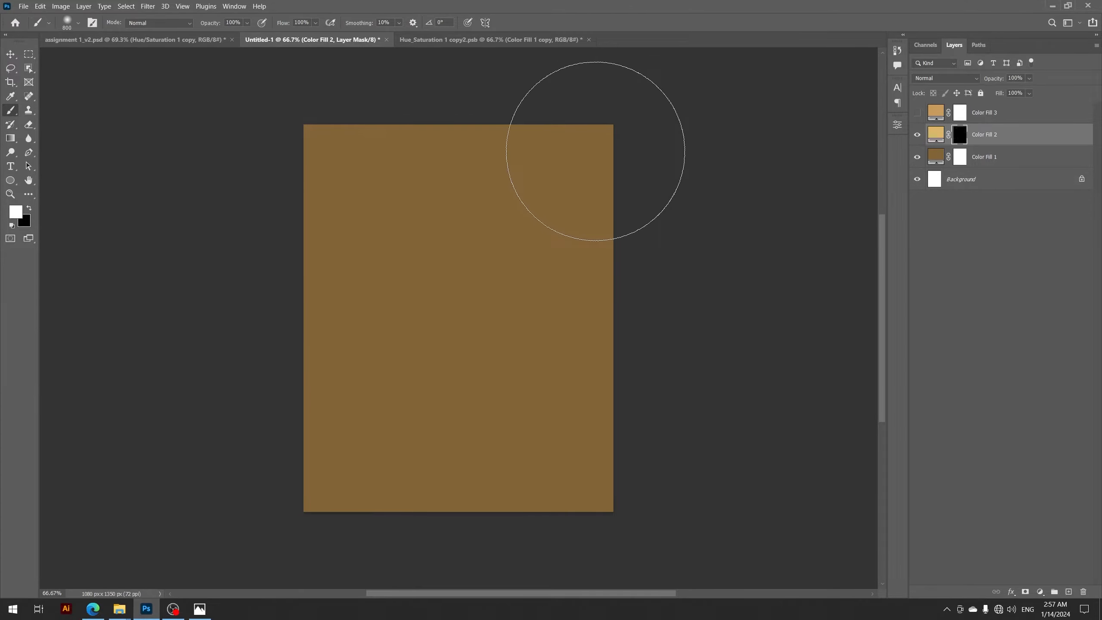
mouse_move(596, 151)
mouse_down()
mouse_move(460, 263)
mouse_move(373, 360)
mouse_up()
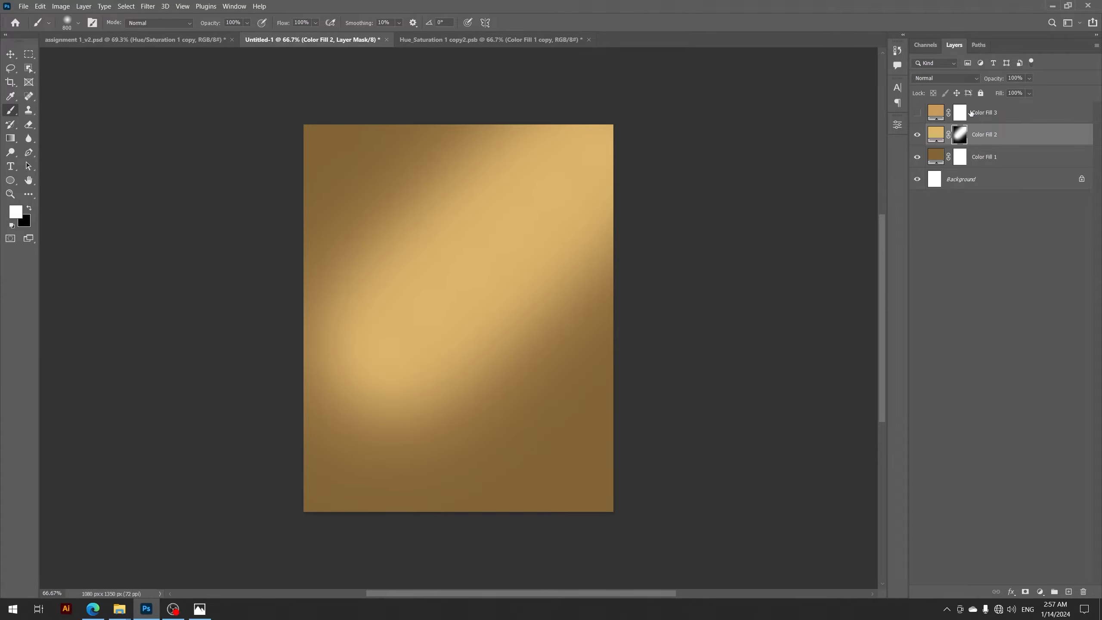
Show the Color Fill 3 layer and invert its layer mask from white to black.
click(917, 113)
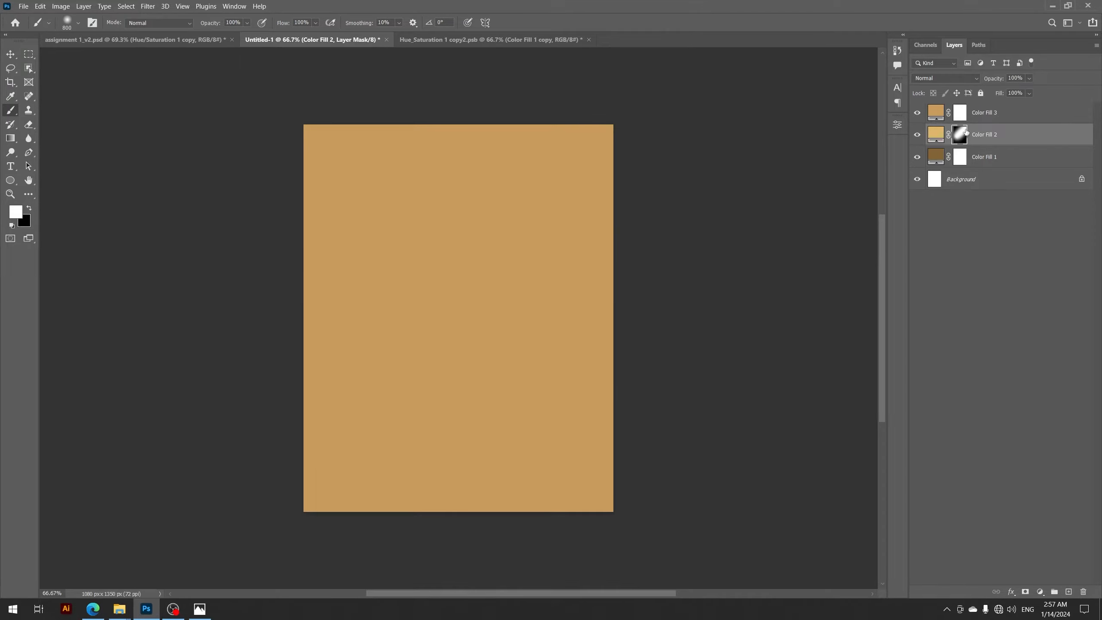
double_click(960, 113)
click(1048, 471)
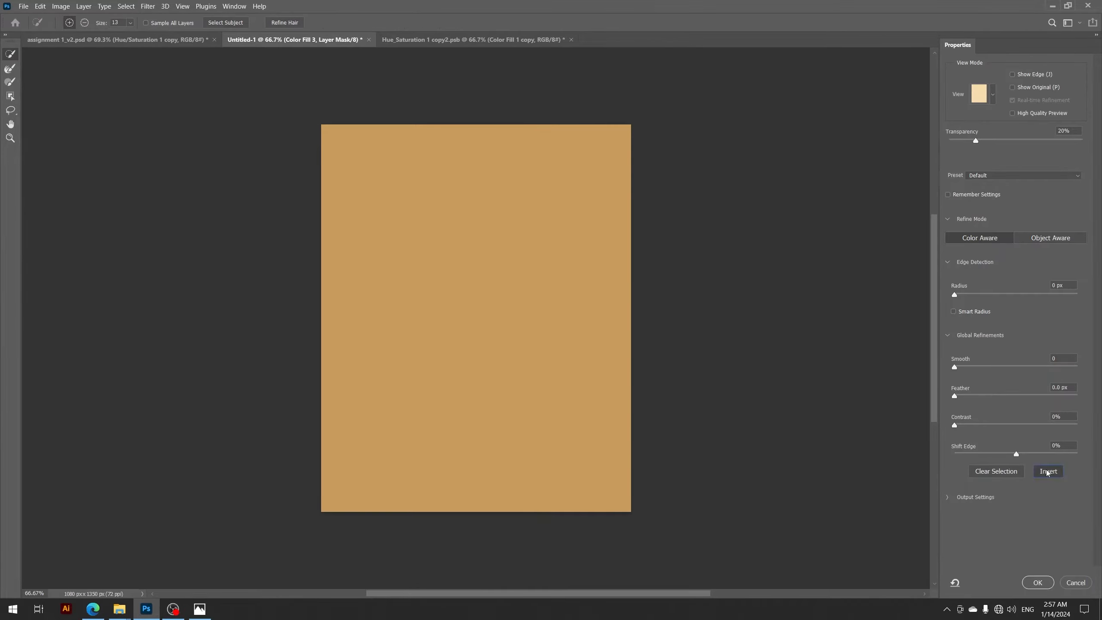
click(1037, 582)
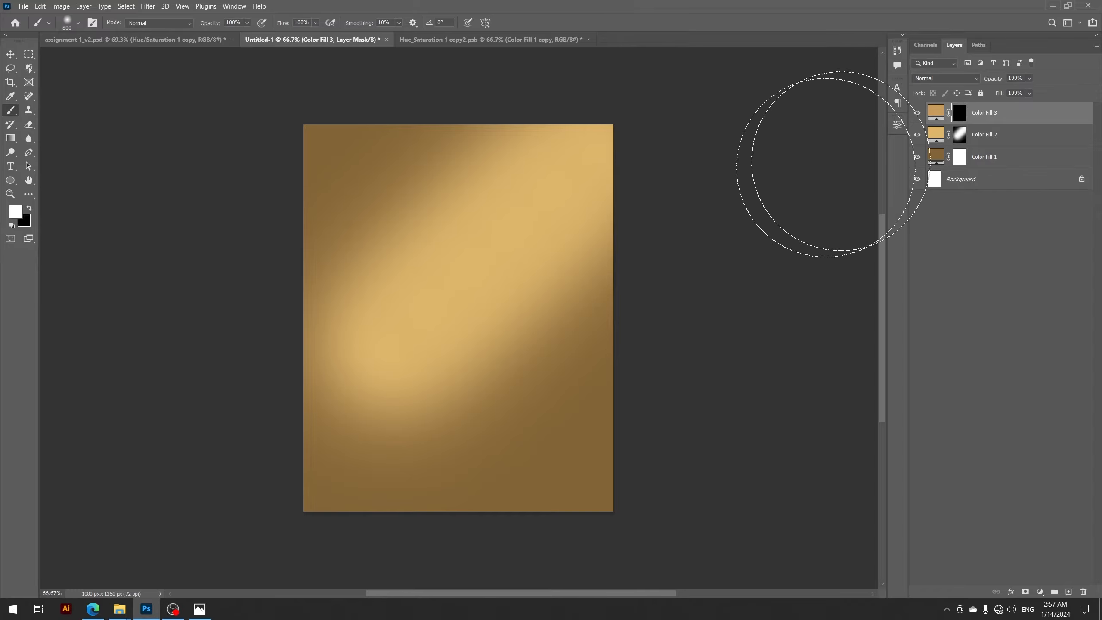
Enlarge the brush to 1200 px and paint one soft white spot on the Color Fill 3 mask at the canvas center.
key(bracketright)
key(bracketright)
key(bracketright)
key(bracketright)
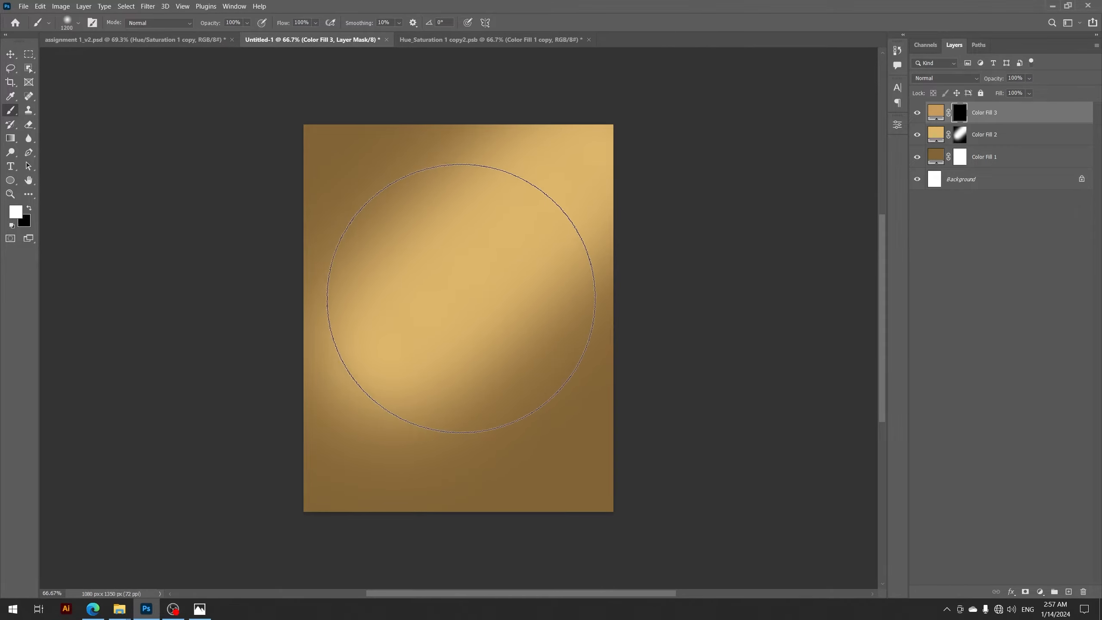
click(456, 303)
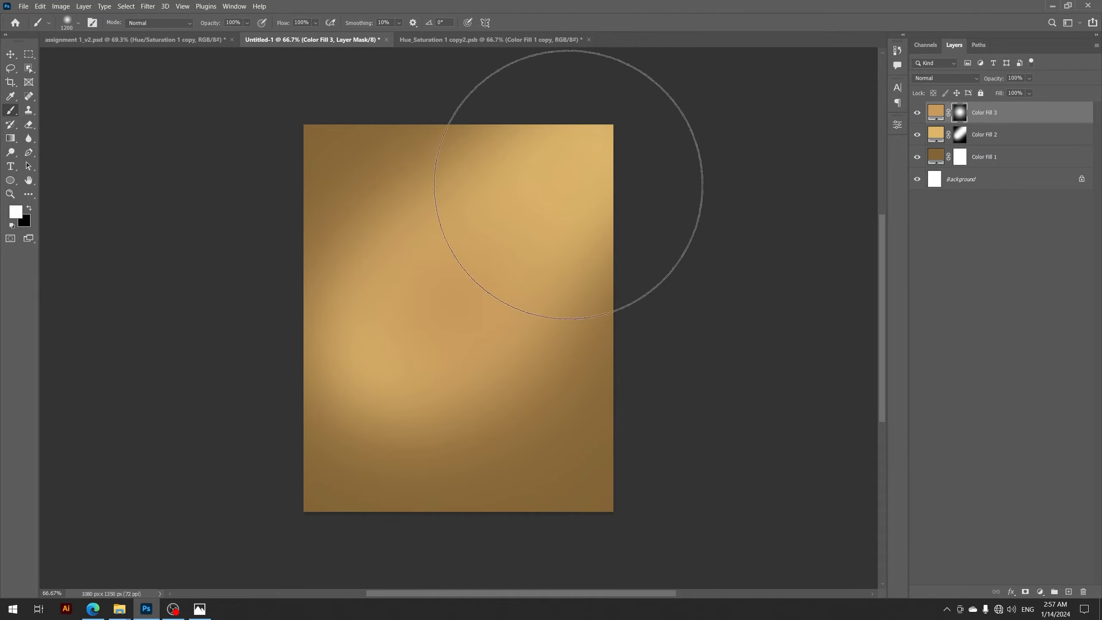
key(z)
mouse_move(475, 222)
mouse_down()
mouse_move(521, 223)
mouse_move(459, 215)
mouse_move(489, 205)
mouse_move(477, 211)
mouse_up()
right_click(485, 207)
click(490, 212)
scroll(477, 211, down, 4)
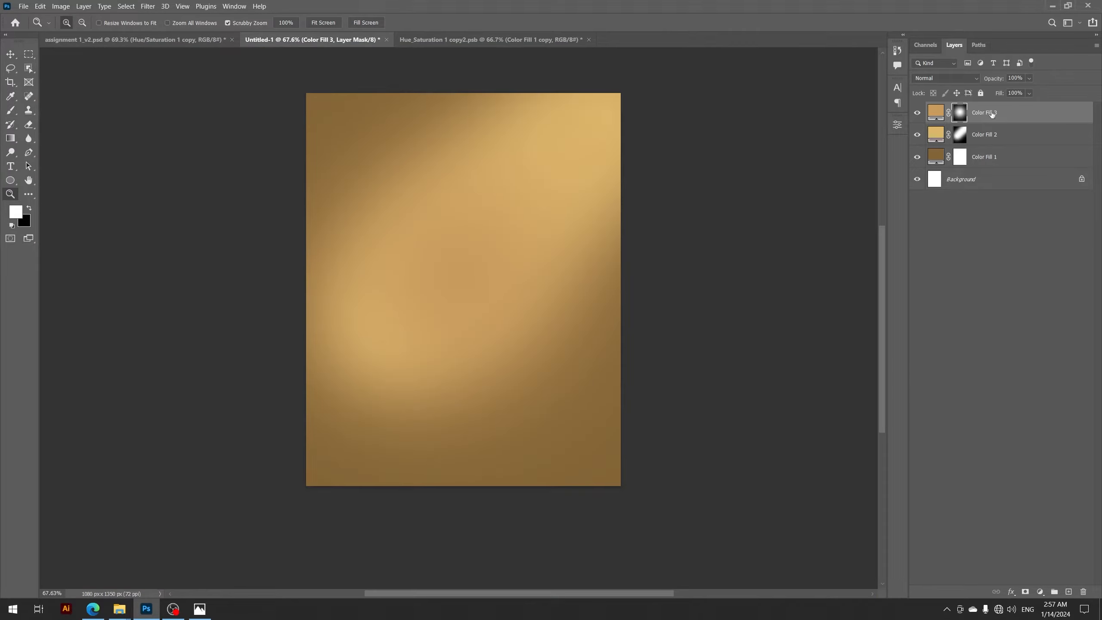
shift+click(992, 165)
right_click(1000, 151)
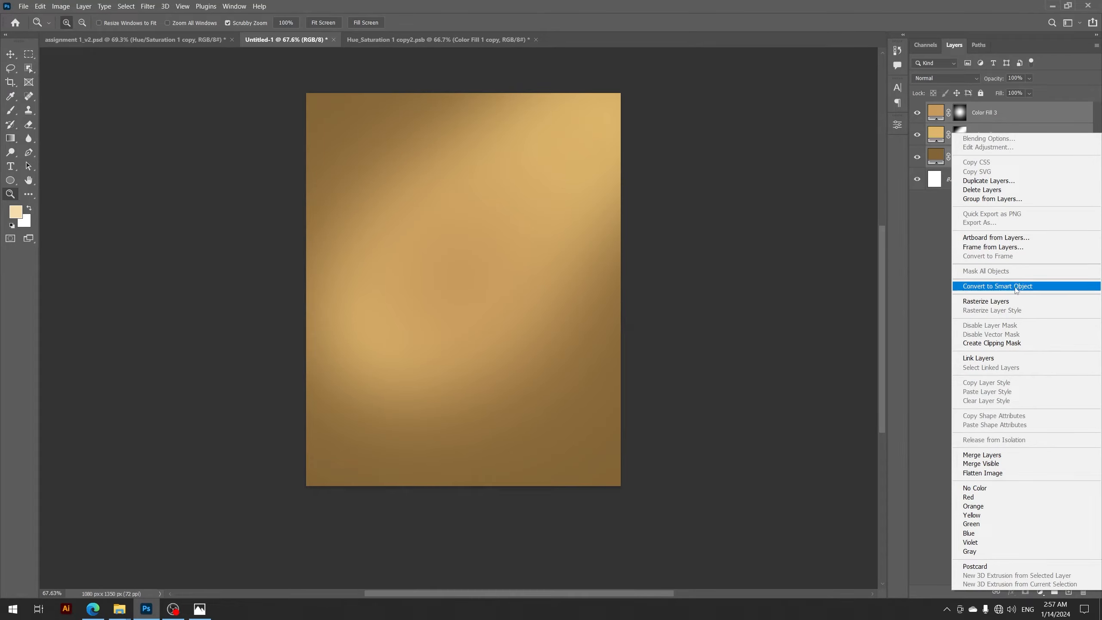
click(586, 251)
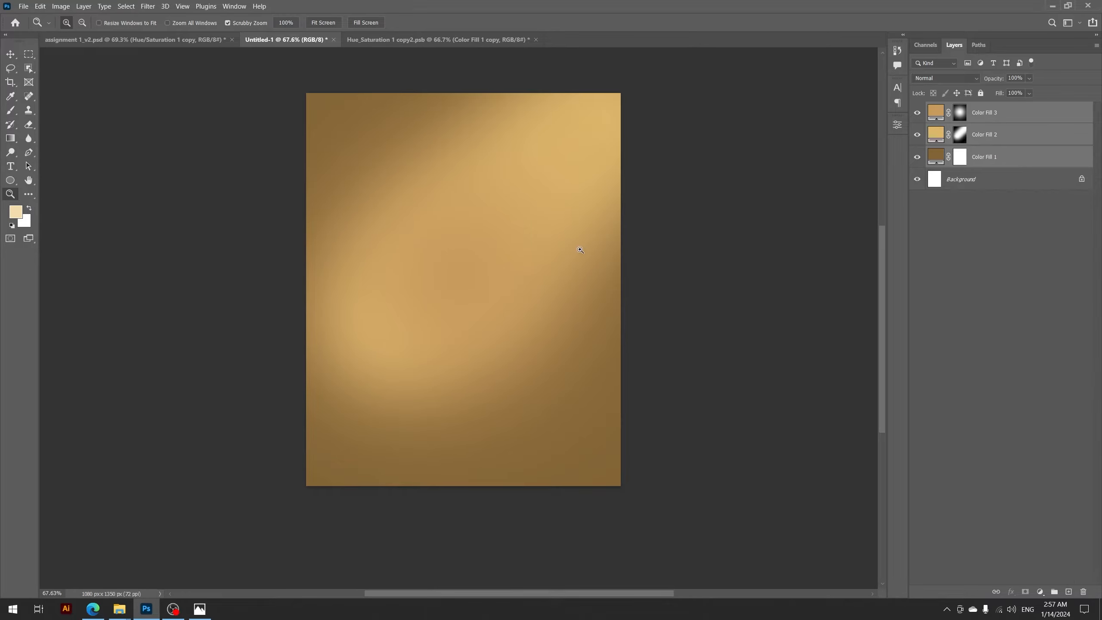
Add a Hue/Saturation adjustment layer above the color fills and shift the hue slightly toward a warmer orange.
click(1040, 592)
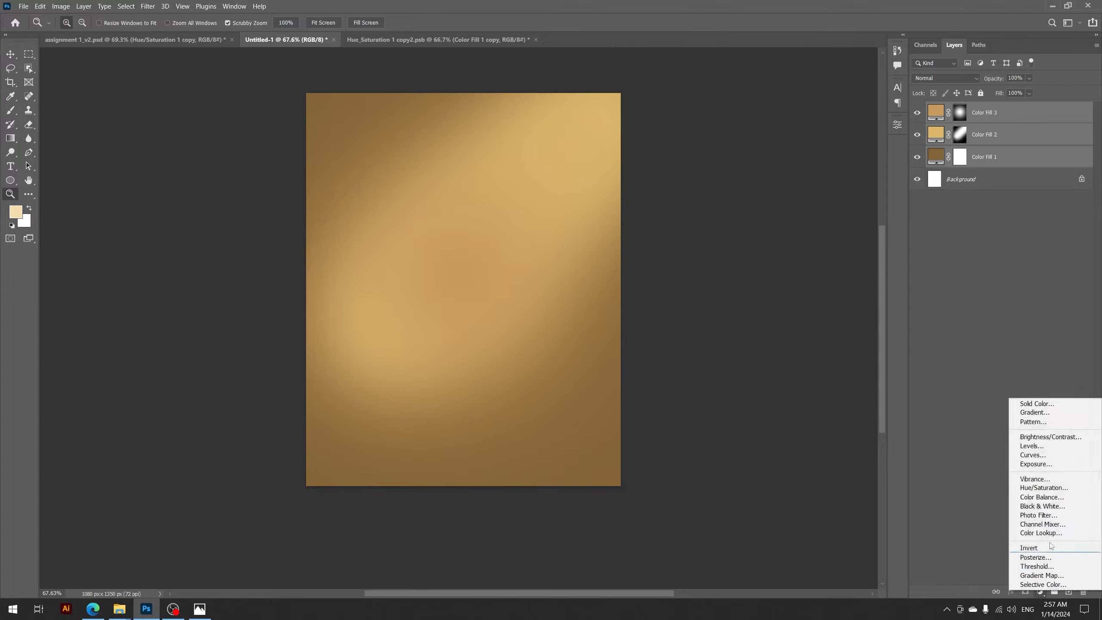
click(1040, 489)
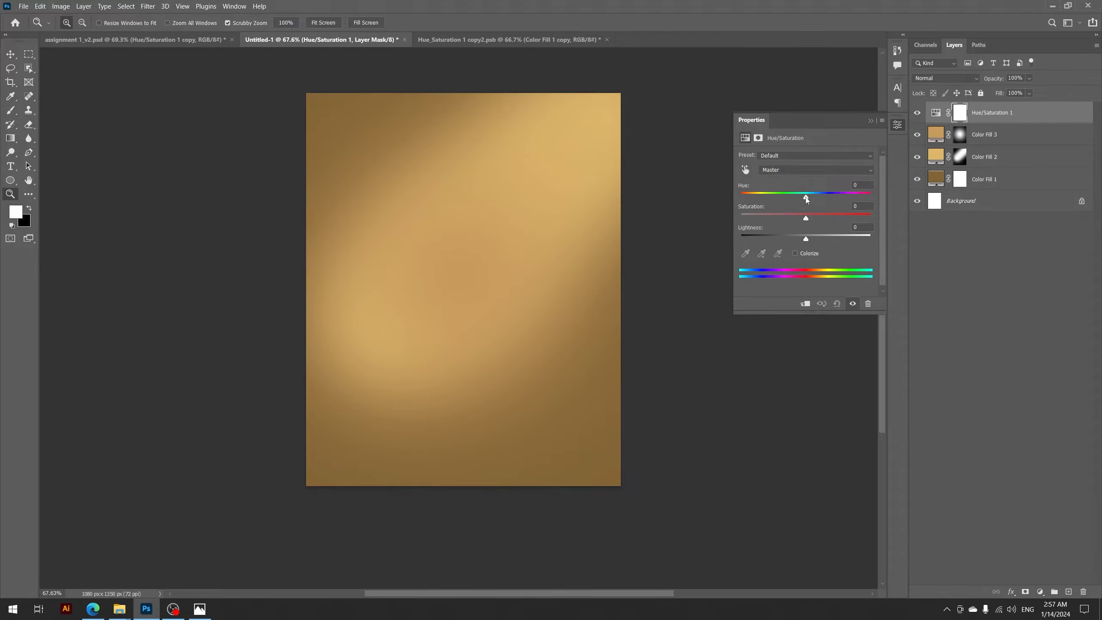
drag(806, 200, 805, 200)
click(870, 120)
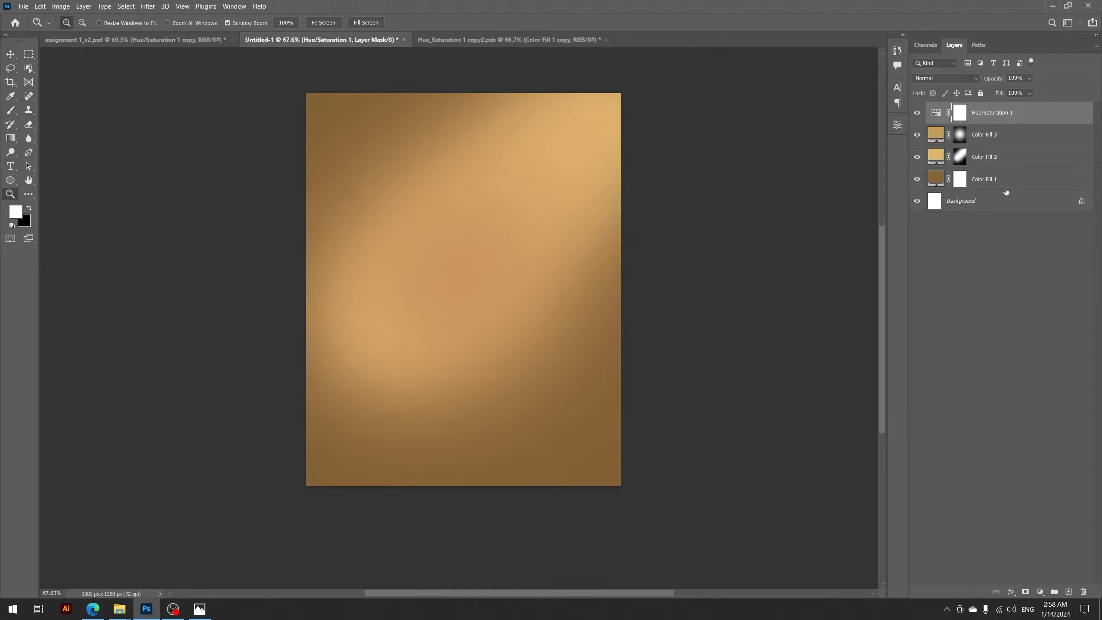
Convert the Hue/Saturation 1 layer and the three Color Fill layers together into one smart object.
shift+click(1030, 184)
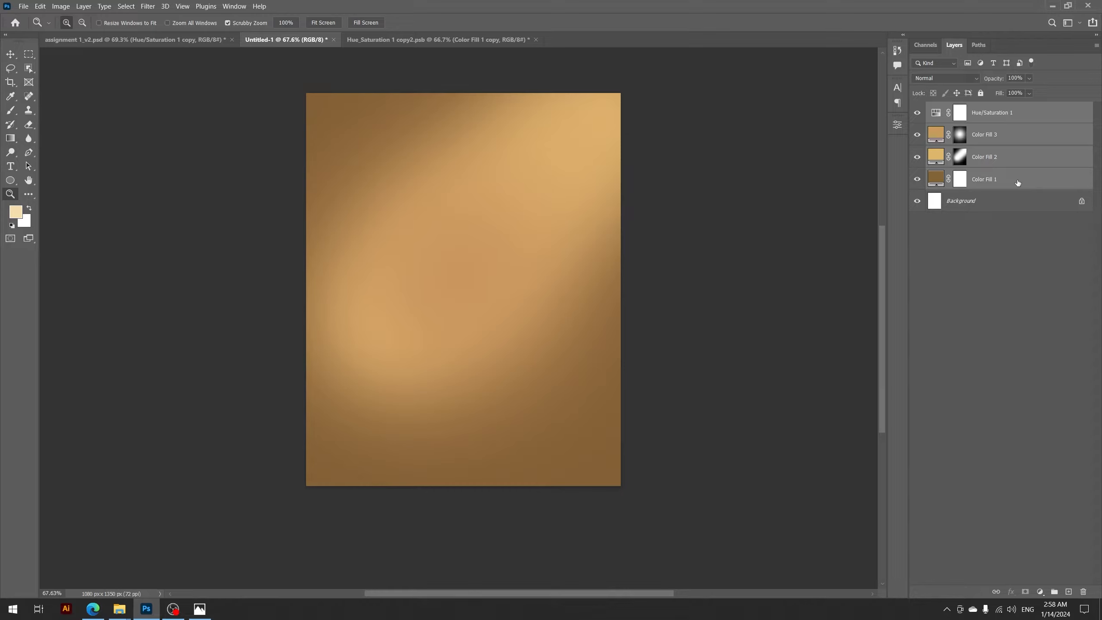
right_click(1009, 126)
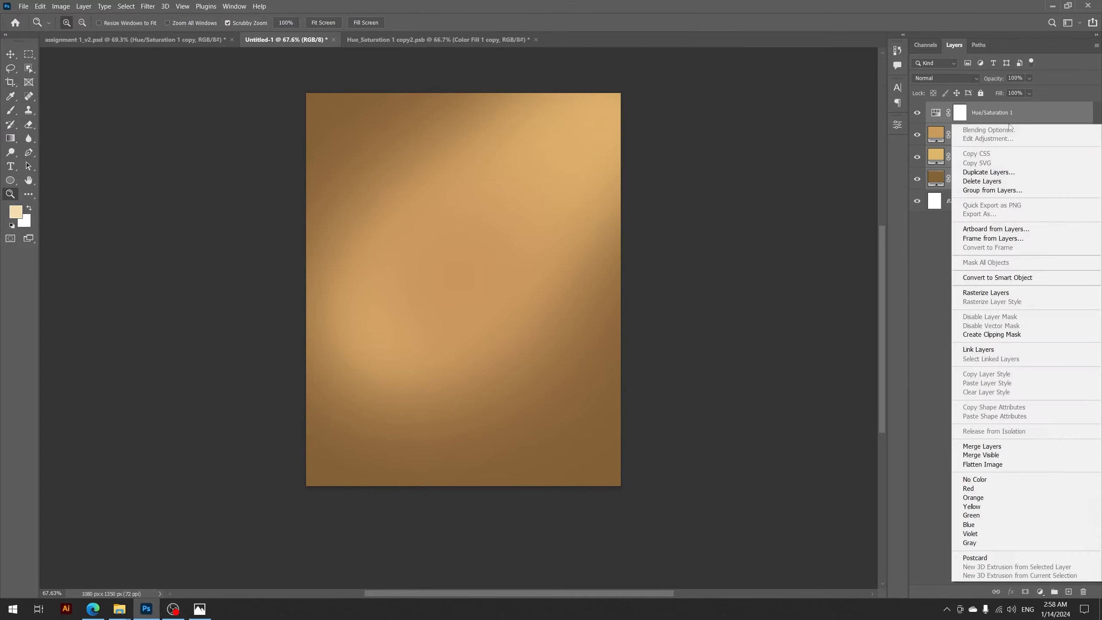
click(980, 279)
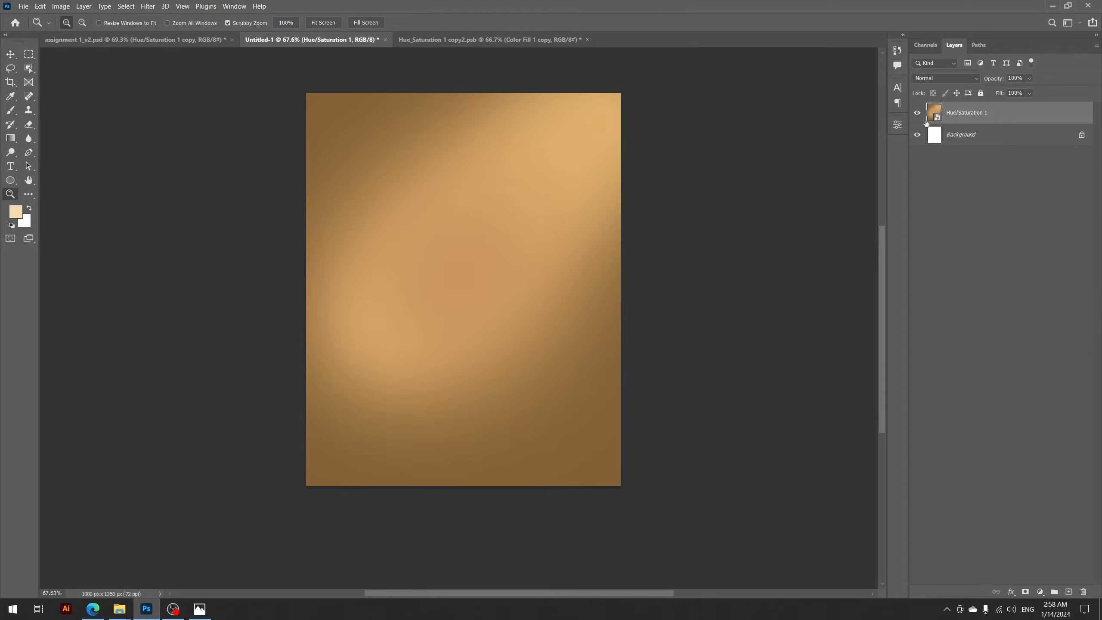
click(917, 115)
click(917, 115)
key(v)
mouse_move(462, 167)
mouse_down()
mouse_move(480, 173)
mouse_move(454, 153)
mouse_up()
key(ctrl+z)
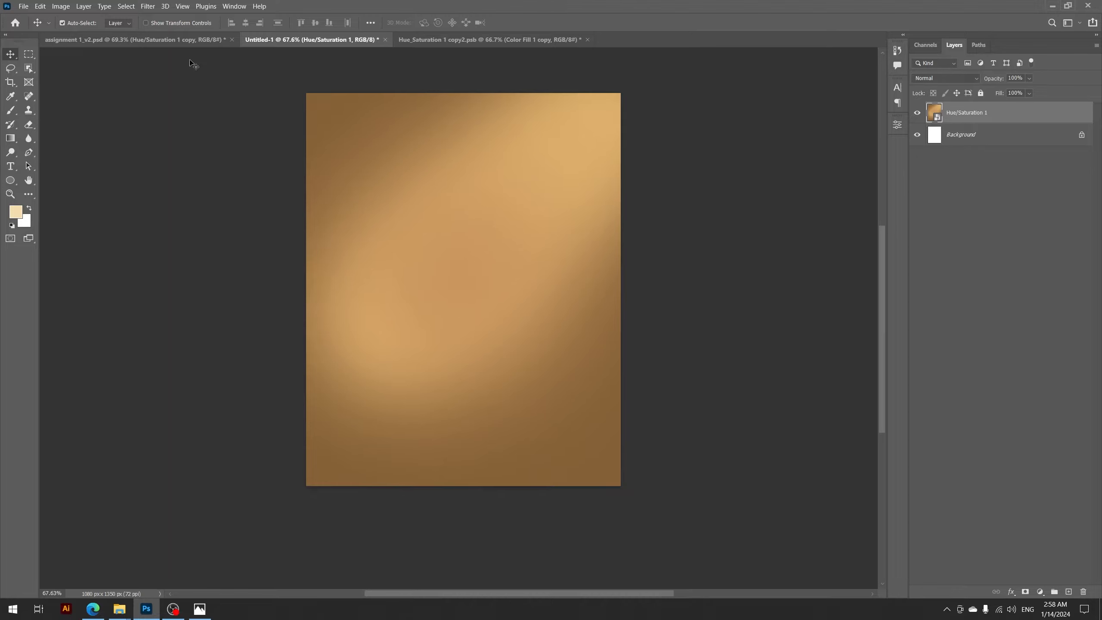
Apply an Add Noise filter to the background smart object with amount 2%, Gaussian distribution and Monochromatic enabled.
click(148, 6)
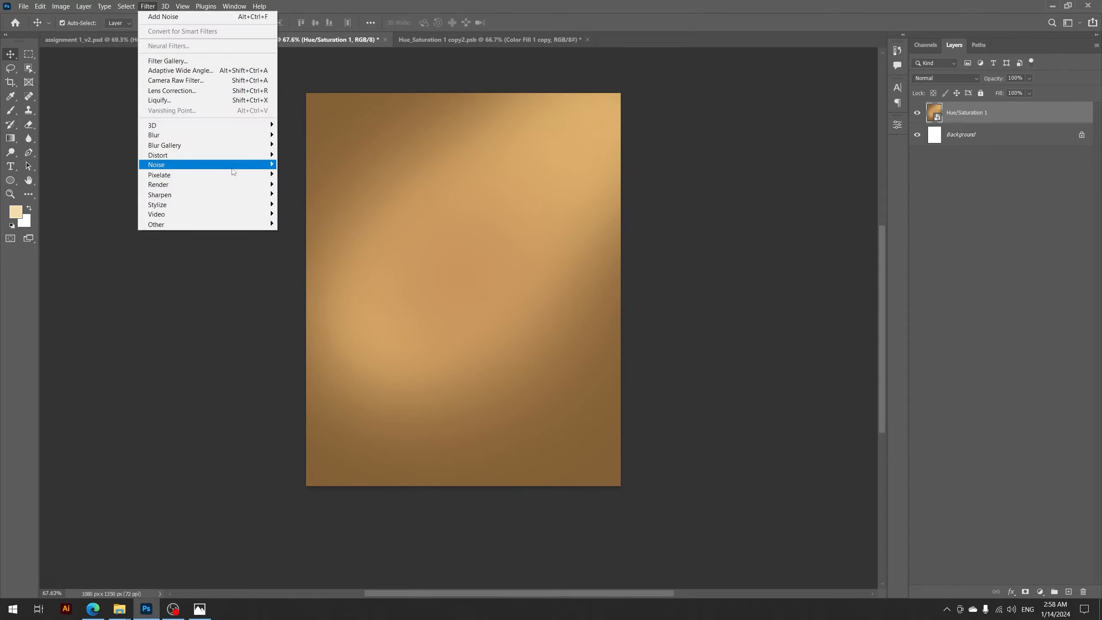
mouse_move(234, 172)
click(297, 166)
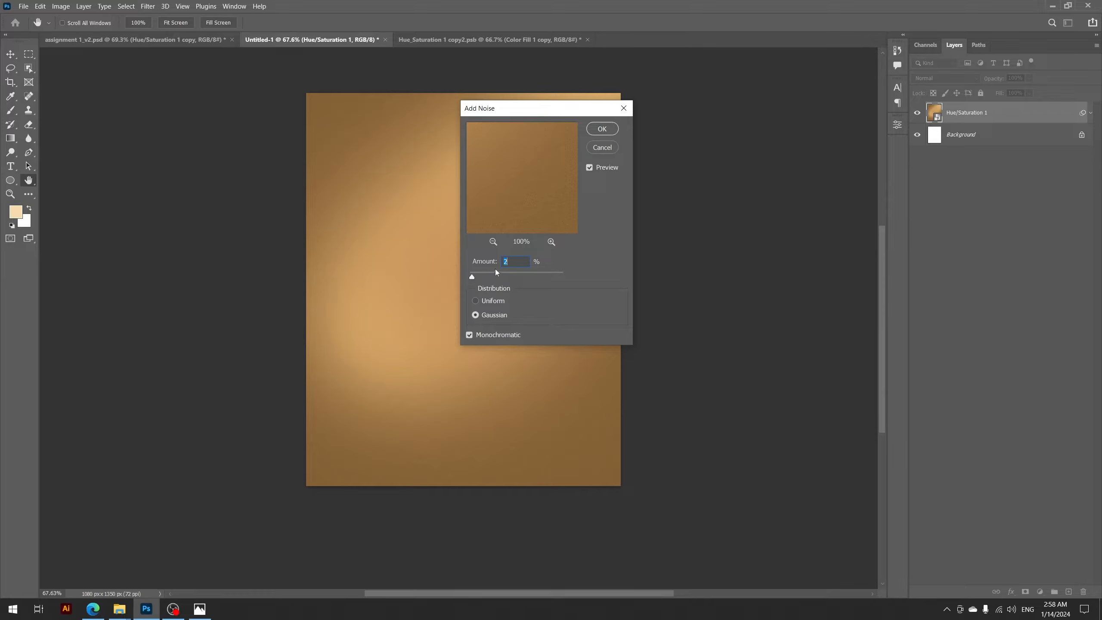
drag(472, 278, 472, 279)
key(BackSpace)
key(BackSpace)
key(BackSpace)
click(601, 130)
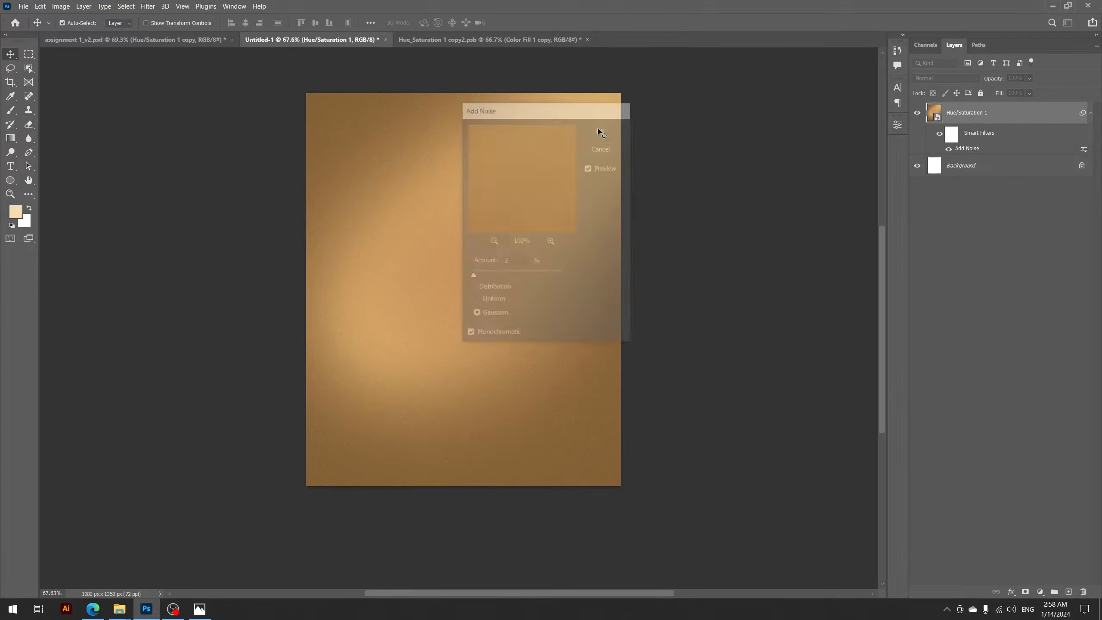
Examine the noise grain on the golden-brown background up close.
key(z)
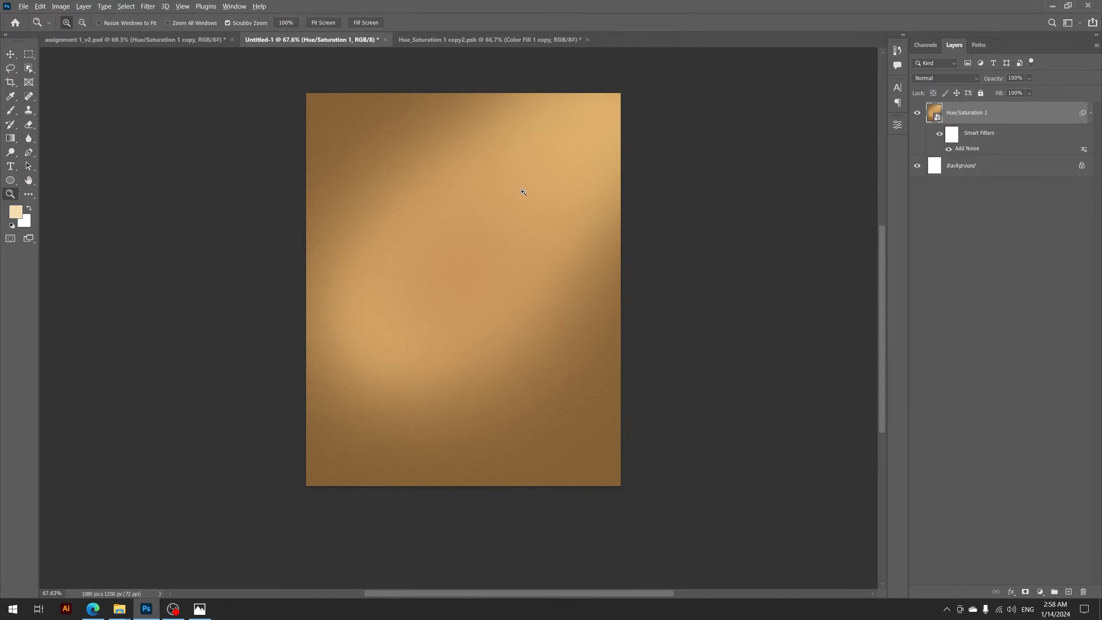
scroll(521, 190, up, 12)
scroll(447, 223, down, 12)
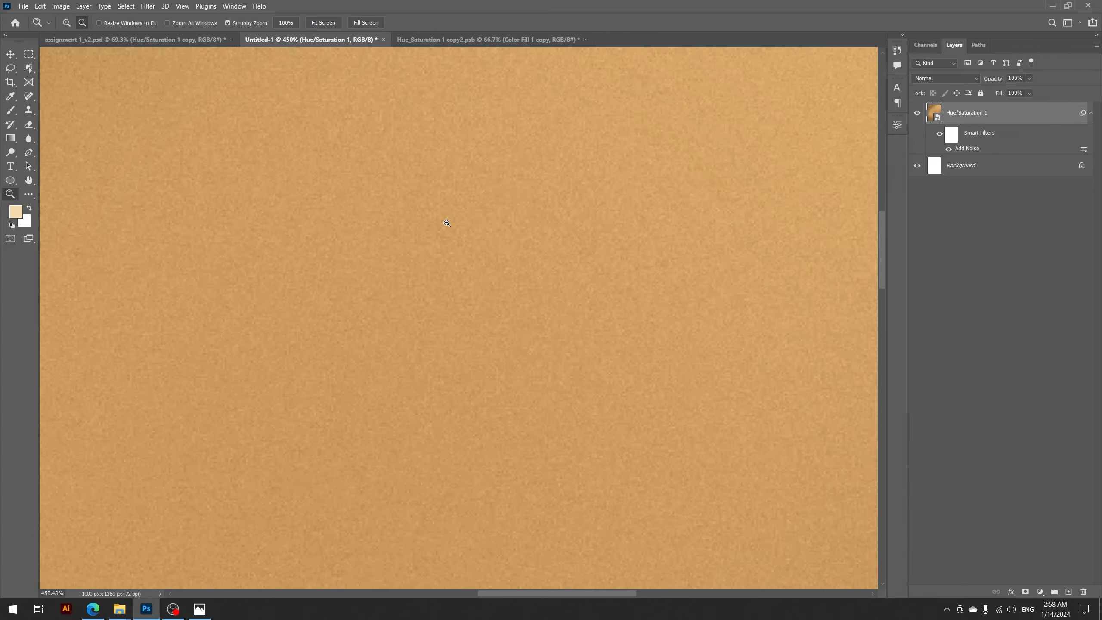
right_click(449, 204)
click(469, 207)
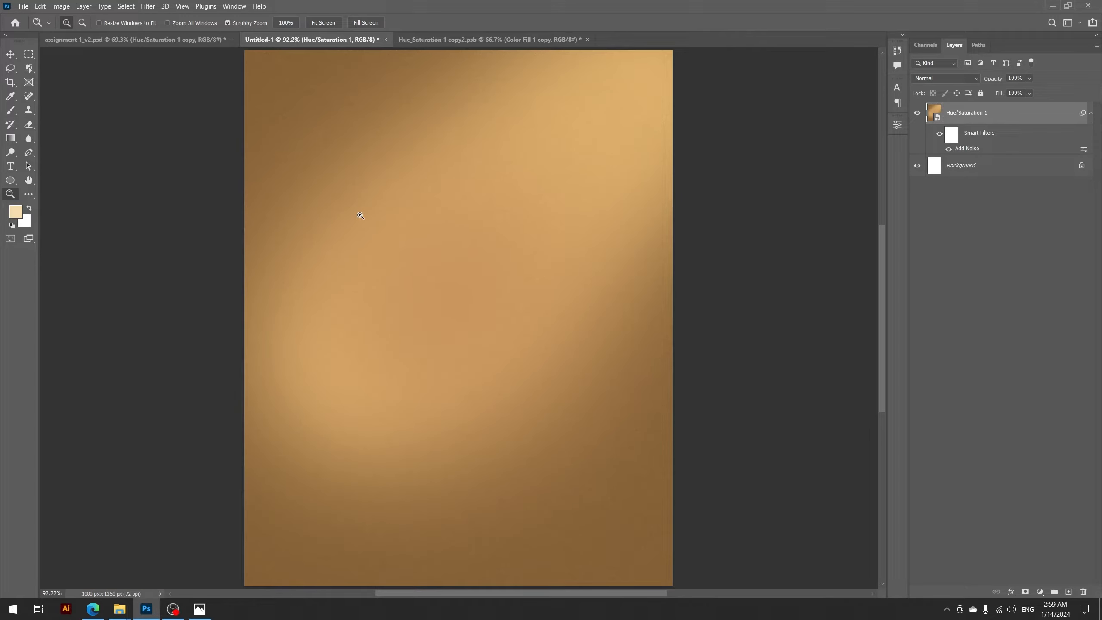
Copy the front beer bottle layer from assignment 1_v2.psd into Untitled-1 and place it in the left half of the canvas.
click(143, 41)
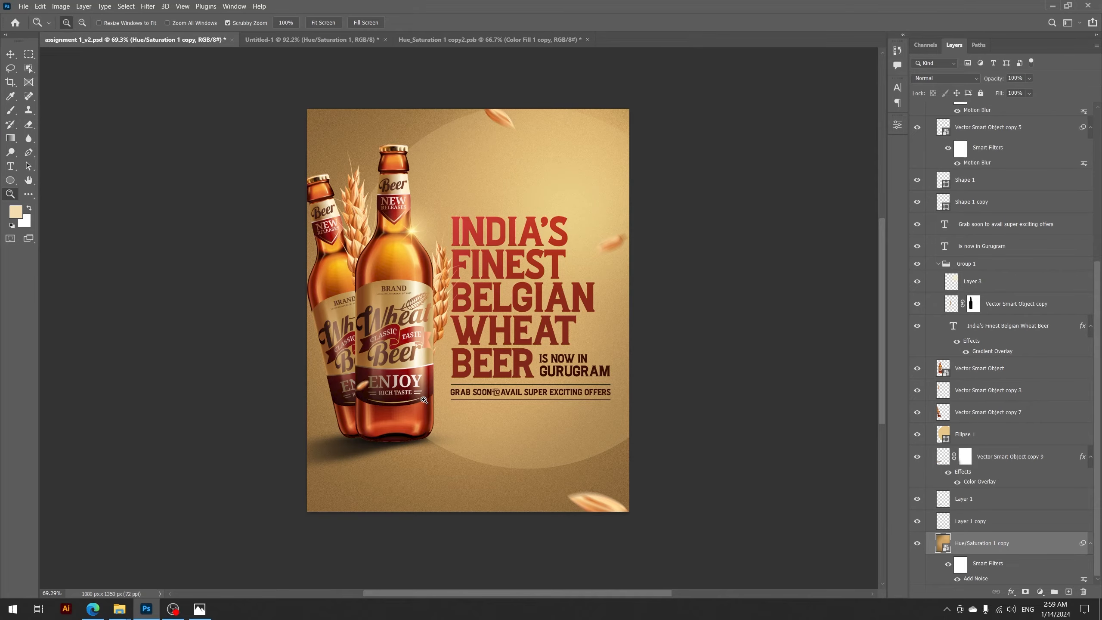
key(v)
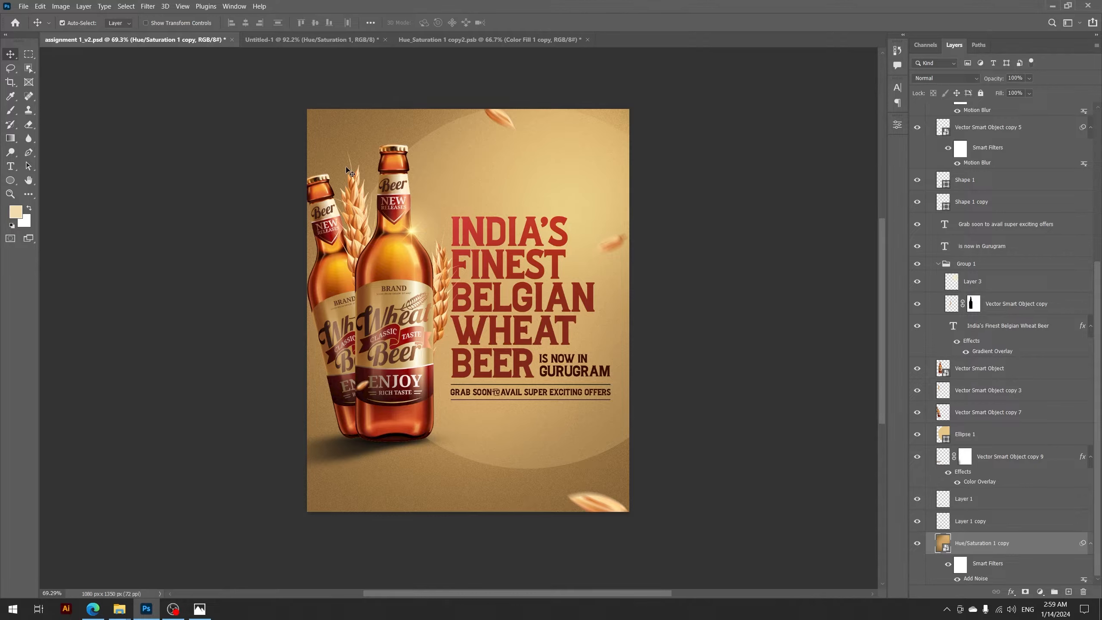
click(399, 345)
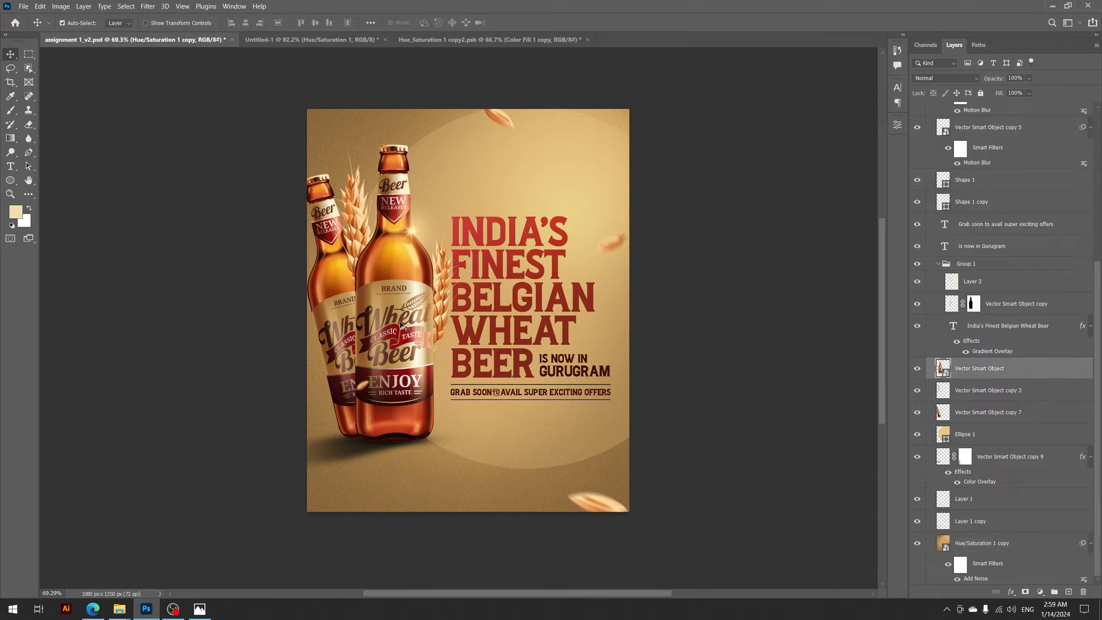
mouse_move(400, 345)
mouse_down()
mouse_move(412, 353)
mouse_move(401, 354)
mouse_up()
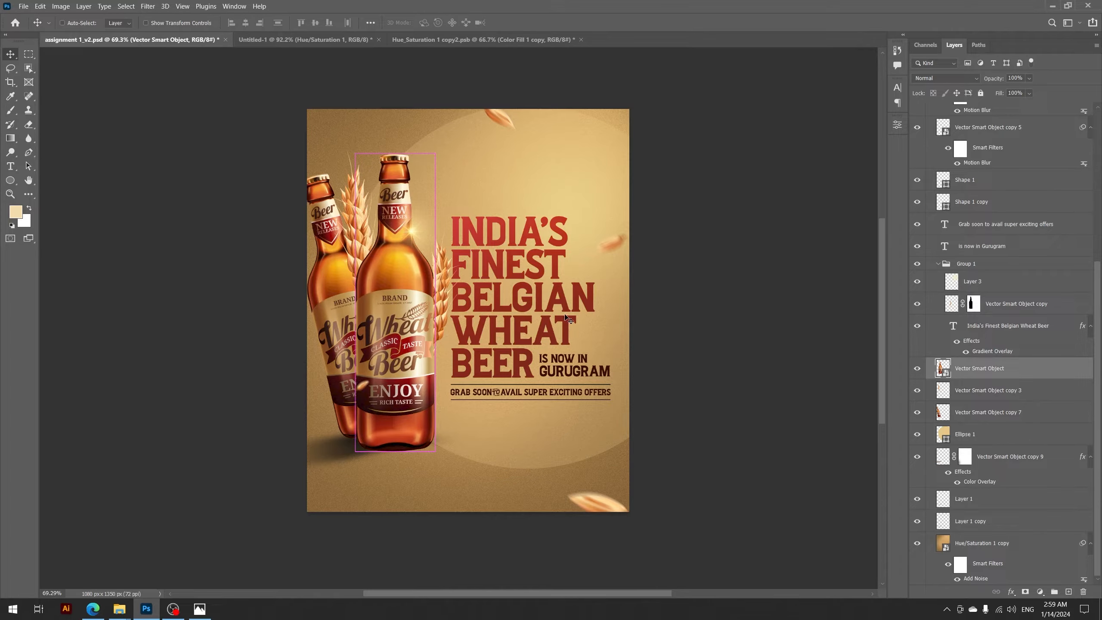
key(ctrl)
drag(568, 319, 372, 130)
scroll(479, 300, down, 2)
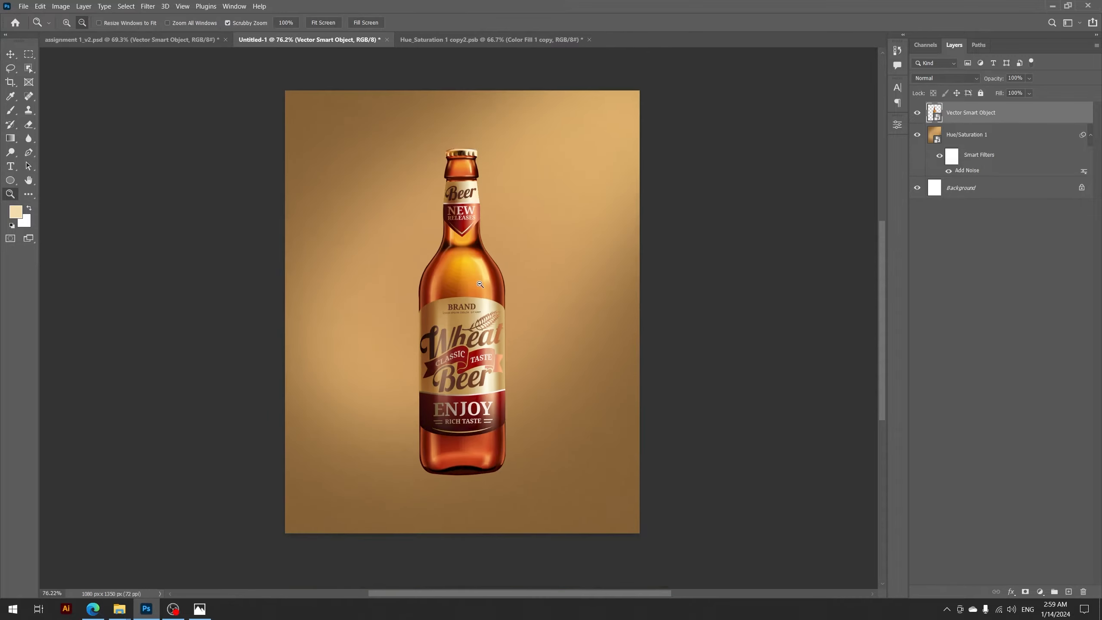
drag(477, 301, 391, 288)
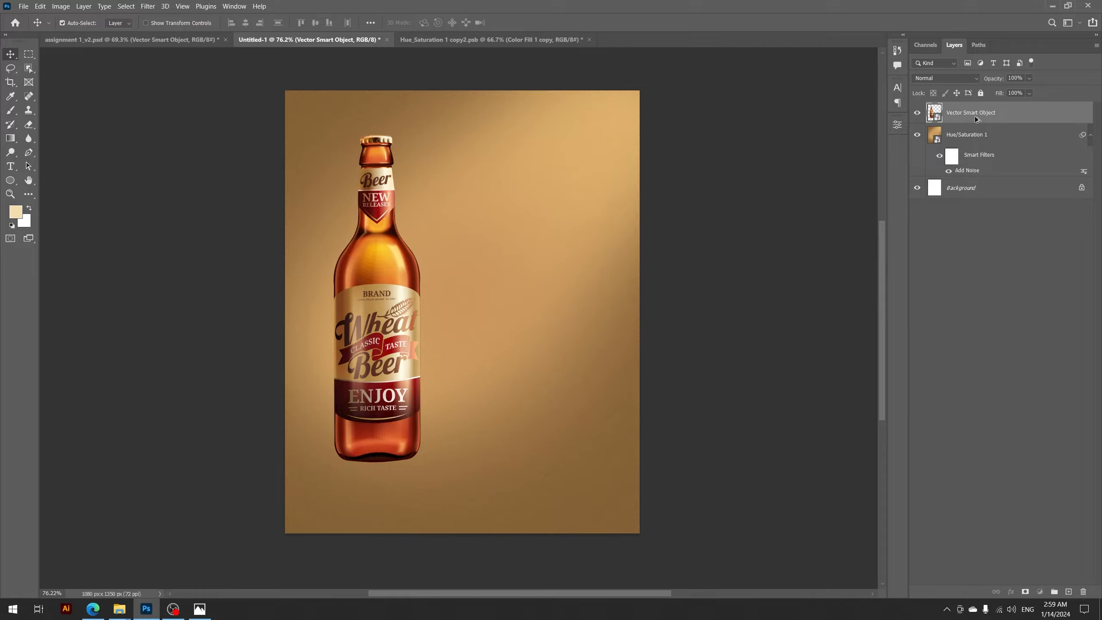
Duplicate the bottle layer beneath the original, tilt the copy counter-clockwise, and place it partly behind the front bottle at the canvas's left edge.
alt+drag(975, 116, 974, 123)
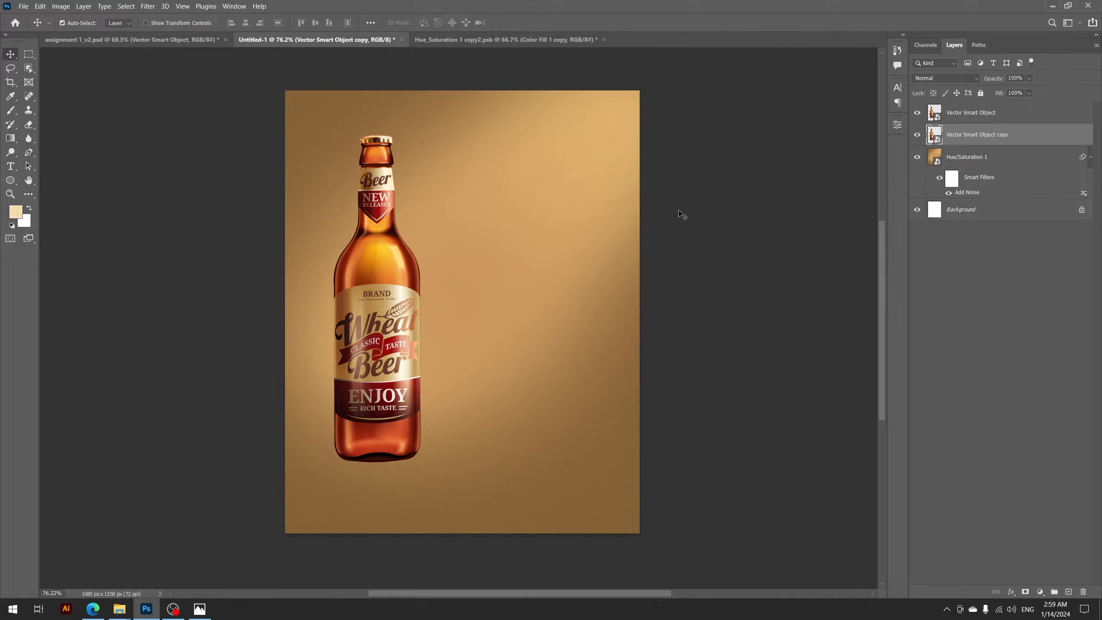
key(ctrl+t)
mouse_move(312, 132)
mouse_down()
mouse_move(371, 117)
mouse_move(302, 136)
mouse_up()
click(536, 25)
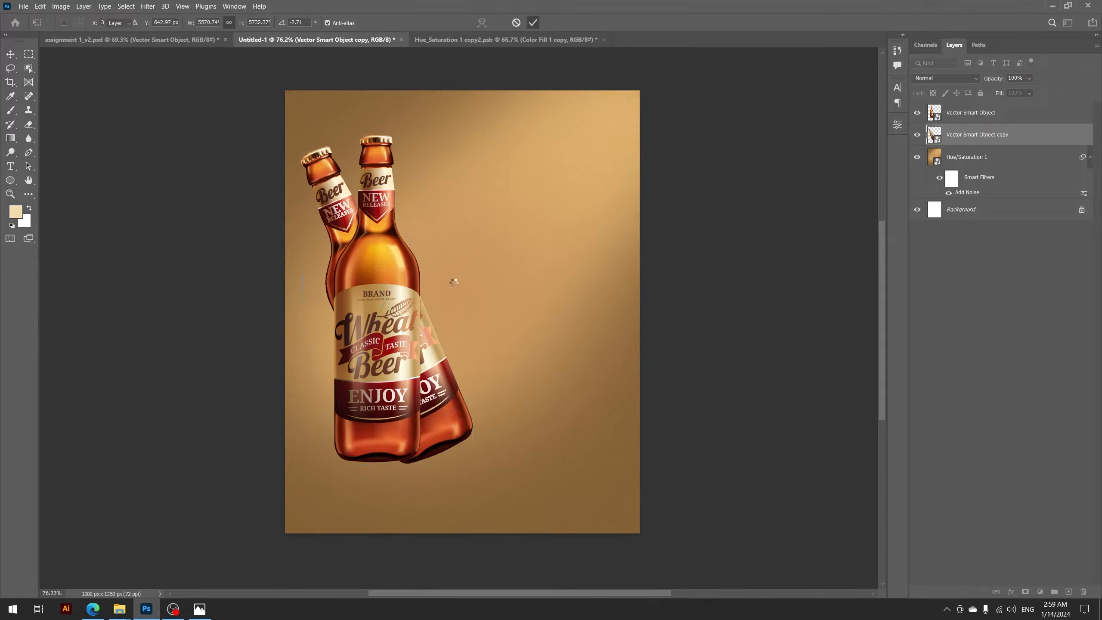
drag(476, 333, 419, 320)
drag(331, 353, 331, 351)
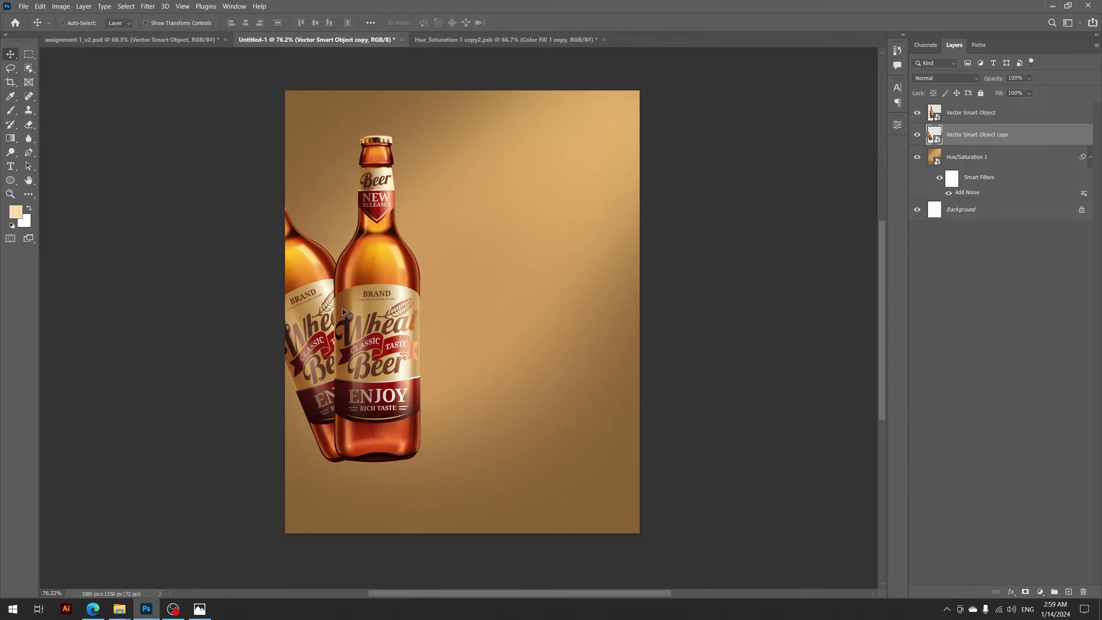
Rotate the tilted bottle copy slightly clockwise and shift it right so its neck shows inside the canvas.
key(ctrl+t)
drag(252, 97, 278, 107)
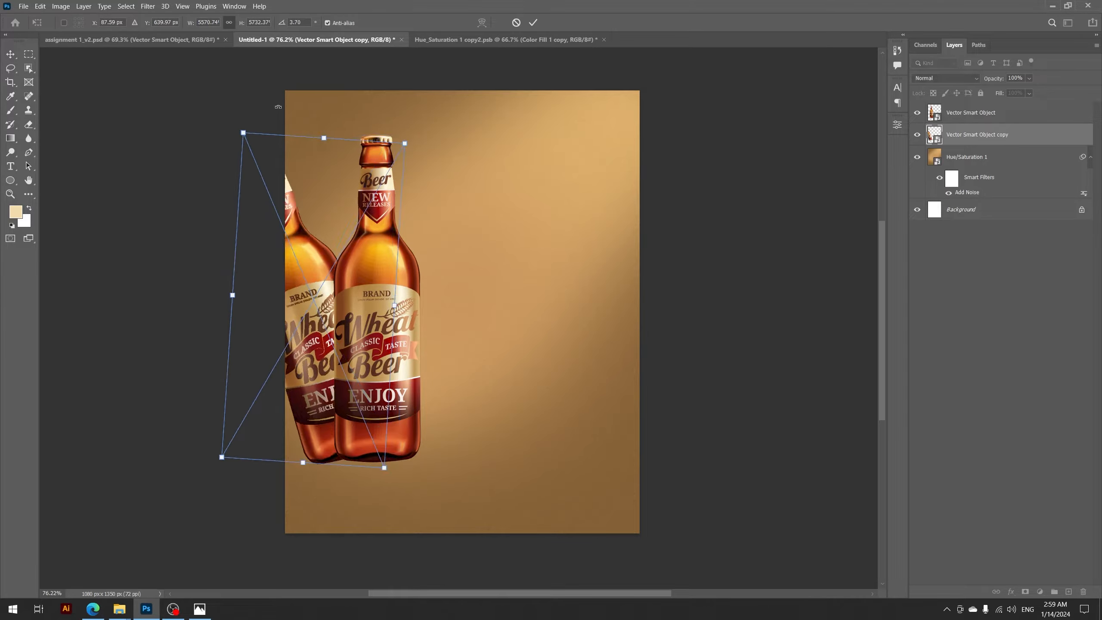
drag(303, 317, 318, 319)
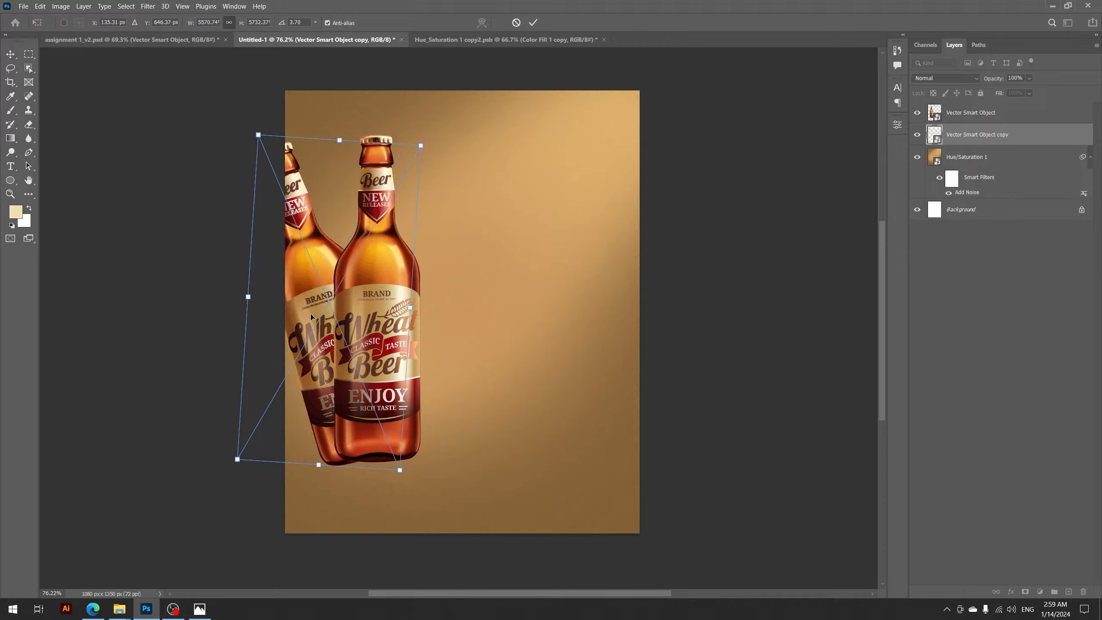
click(533, 22)
Shift both bottles together slightly right, and nudge the tilted bottle slightly down and left so their bases line up.
key(z)
drag(323, 428, 308, 417)
key(v)
ctrl+shift+click(384, 355)
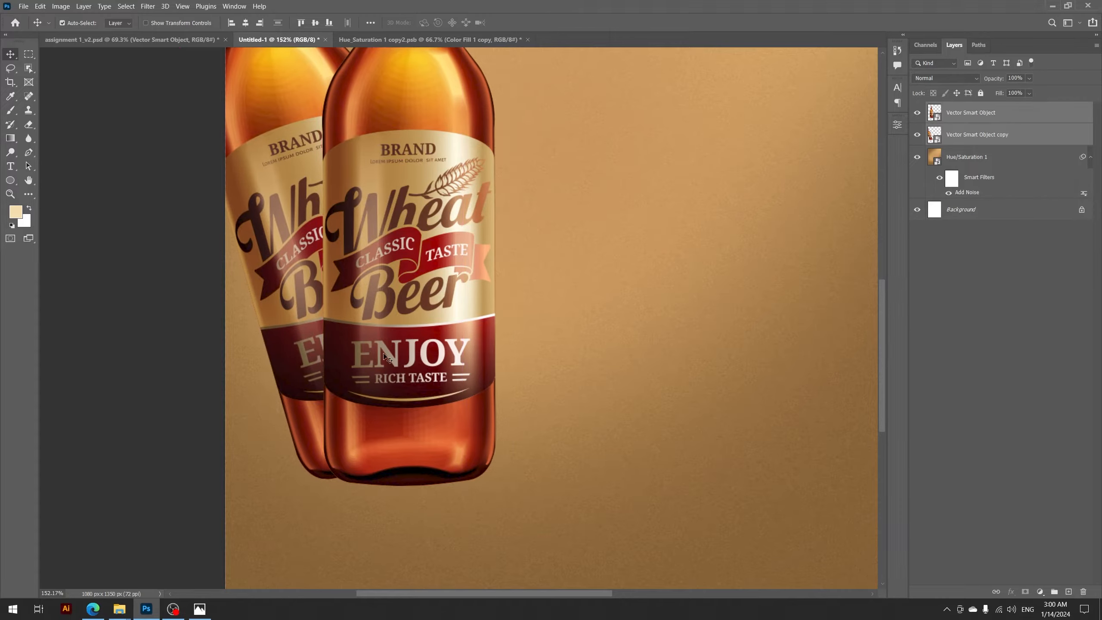
drag(384, 355, 394, 357)
ctrl+click(258, 352)
drag(309, 320, 306, 324)
key(z)
drag(402, 257, 360, 253)
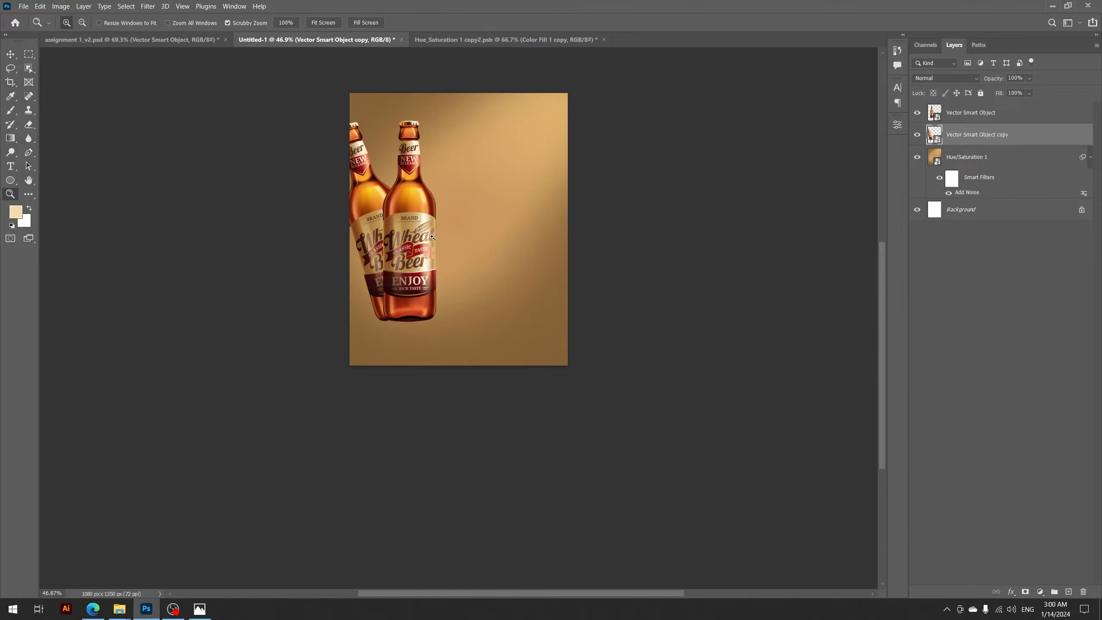
right_click(429, 234)
click(438, 243)
scroll(435, 282, up, 1)
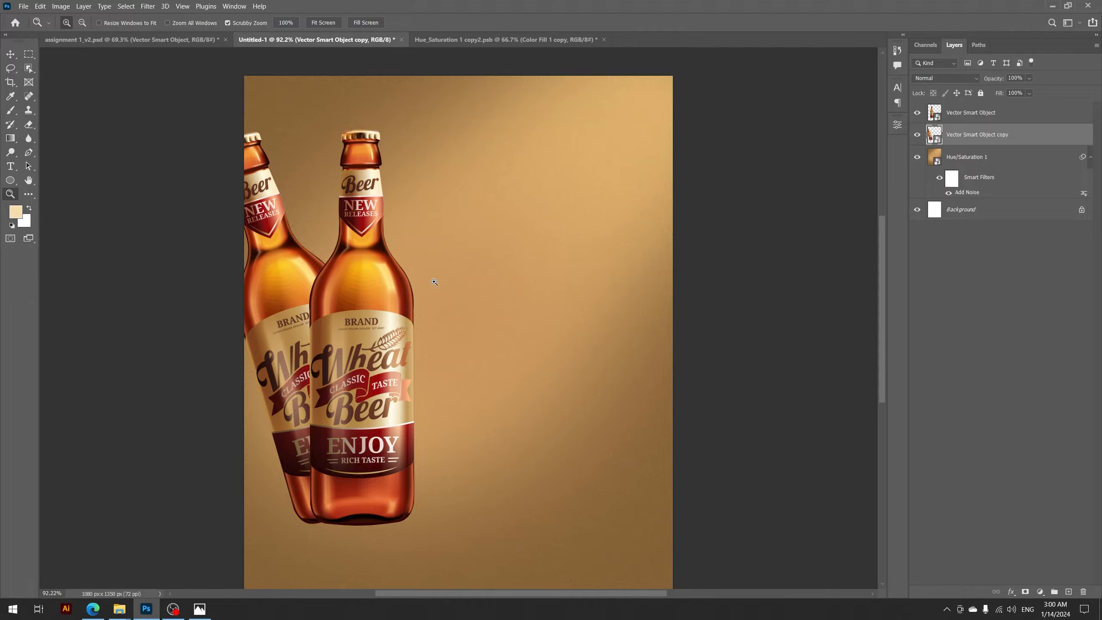
Reset the foreground color to black for the Brush and add a new empty layer directly beneath the front bottle.
click(11, 227)
key(b)
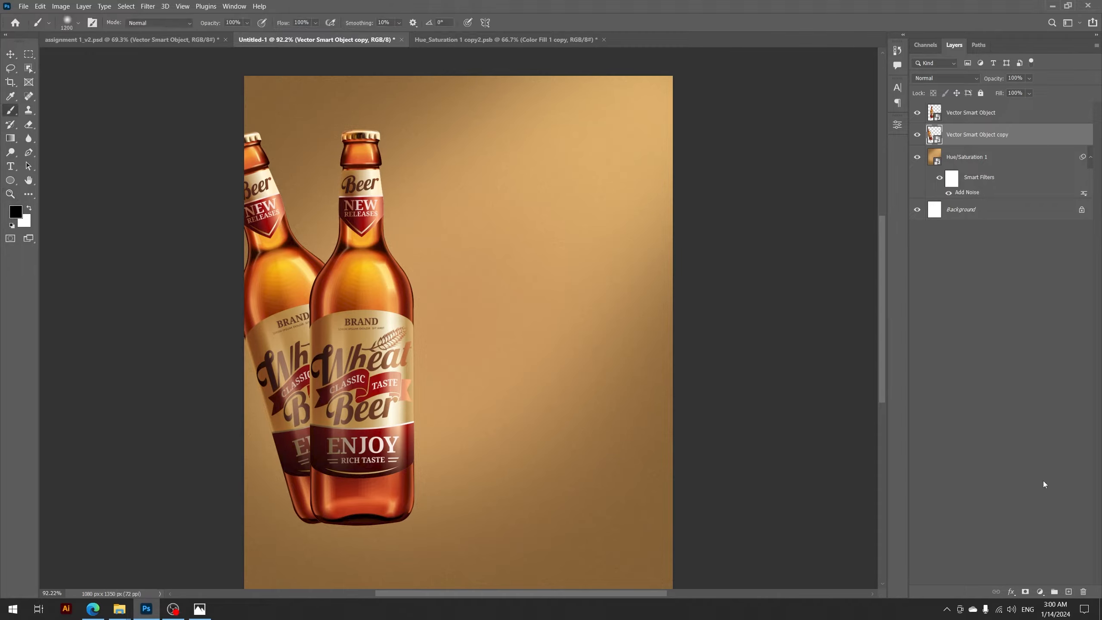
click(1068, 593)
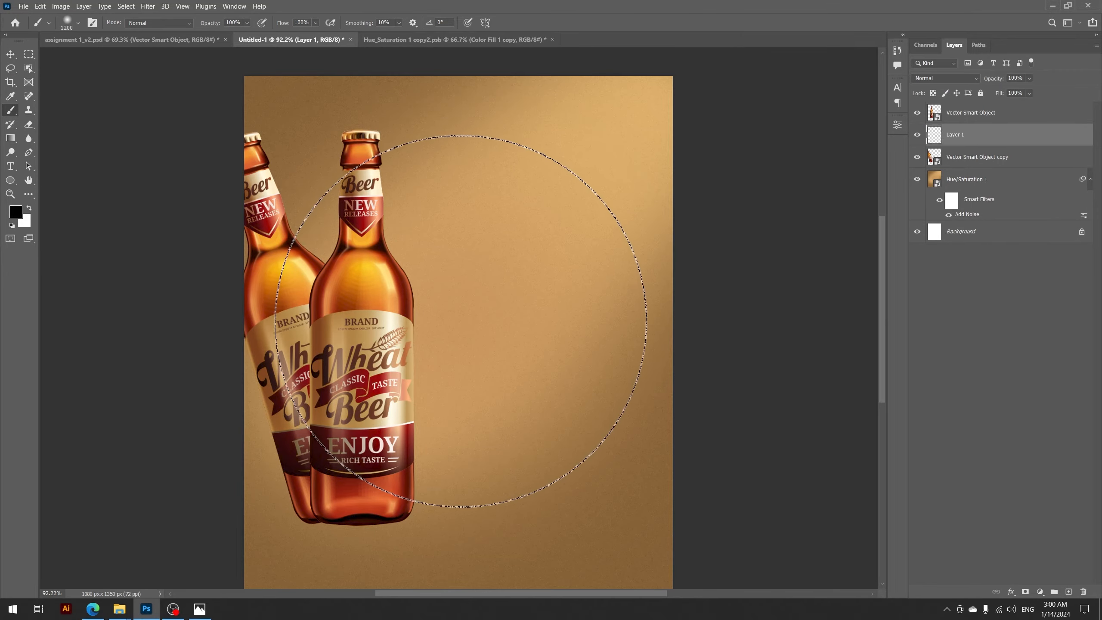
Paint a single soft black dab with a 700 px brush just right of the front bottle on the new layer.
scroll(460, 317, down, 3)
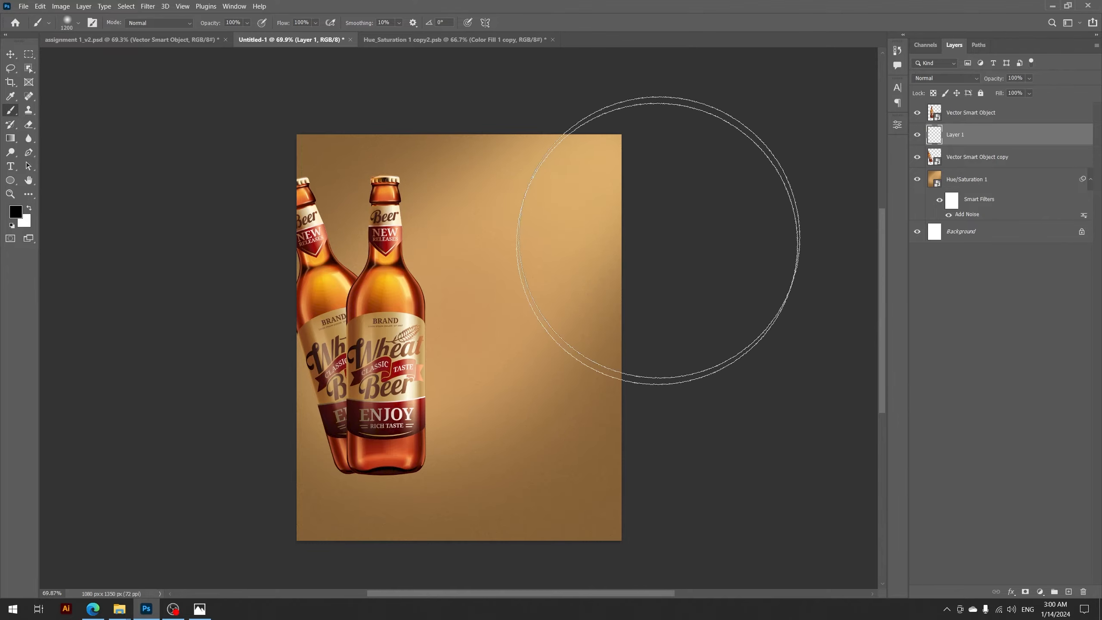
key(bracketleft)
key(bracketleft)
key(bracketleft)
key(bracketleft)
key(bracketleft)
key(bracketleft)
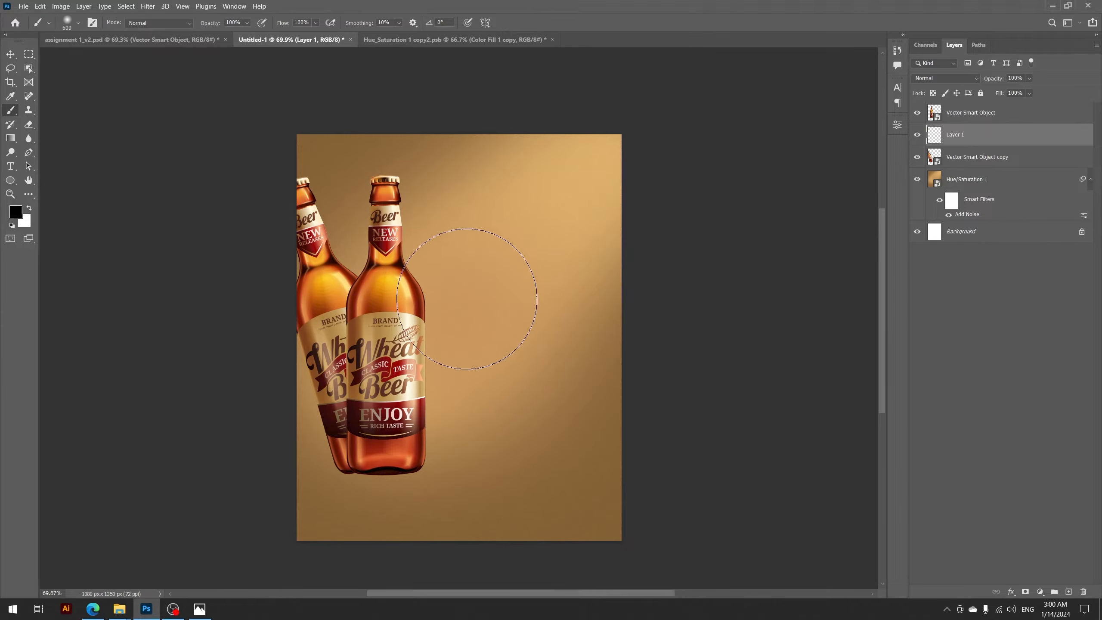
key(bracketright)
click(462, 321)
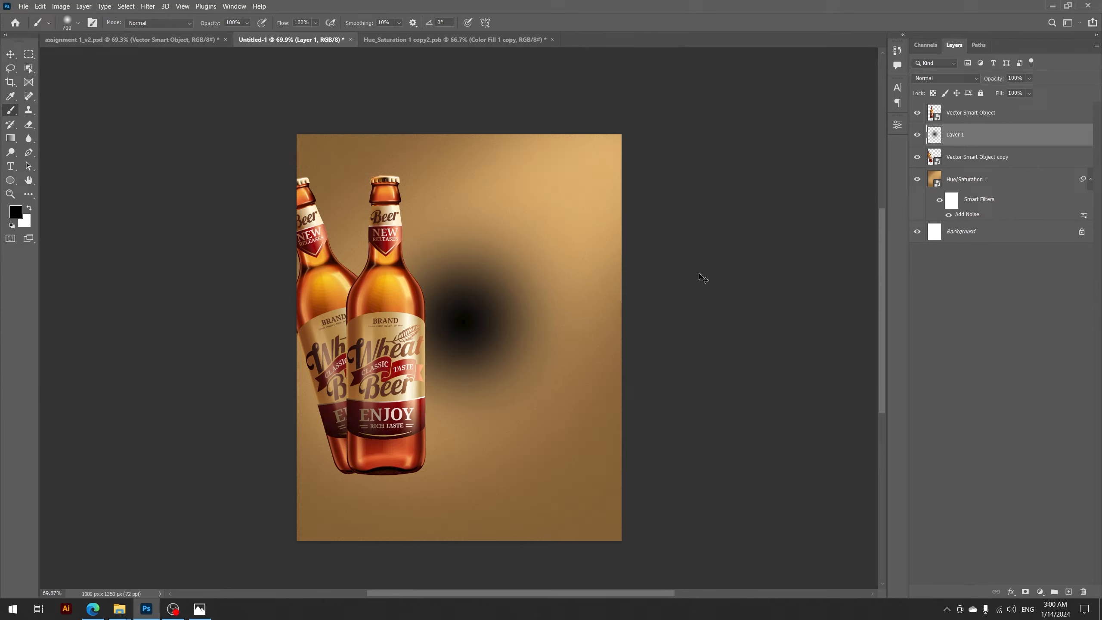
Squash the black dab vertically to 7.55% height, keeping its lower edge fixed, to form a flat ground shadow.
key(ctrl+t)
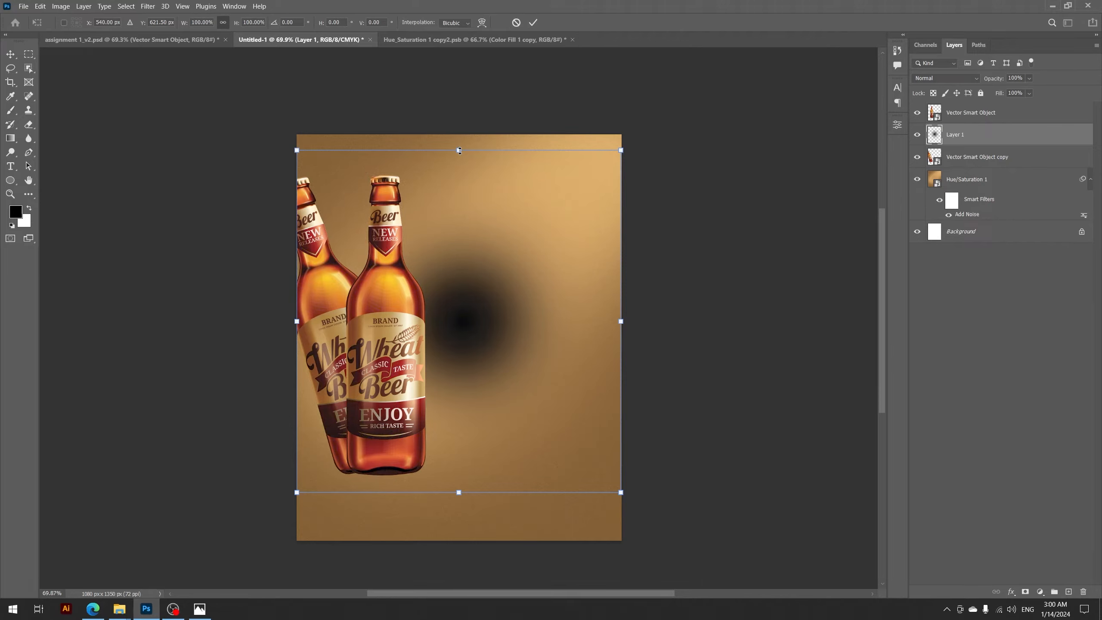
drag(459, 150, 477, 467)
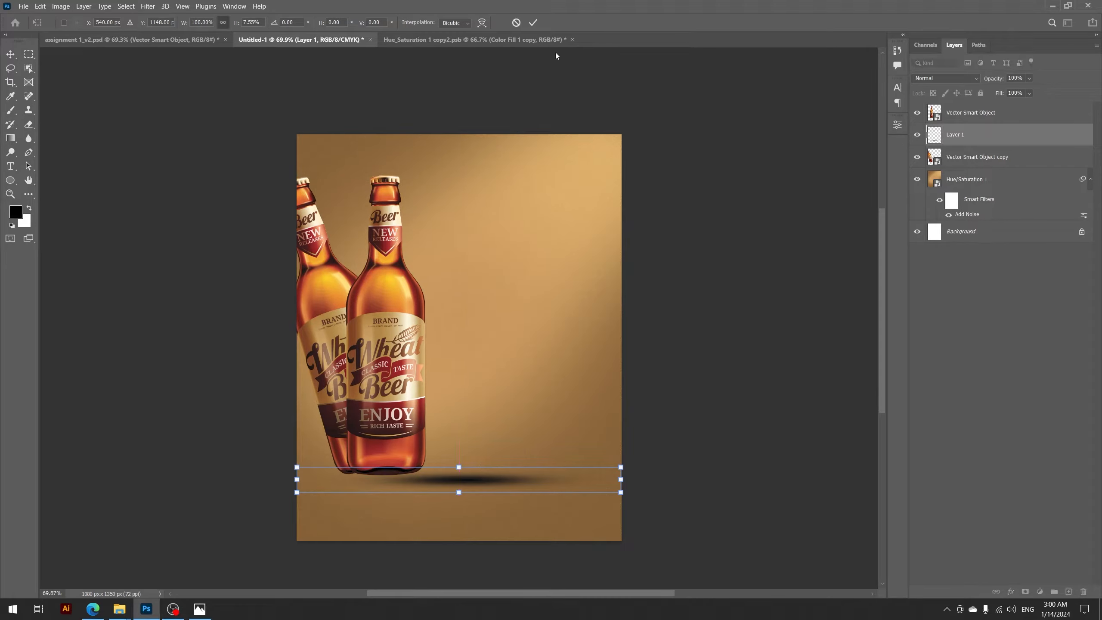
click(538, 21)
Move the flat shadow directly beneath the bases of the two bottles.
key(z)
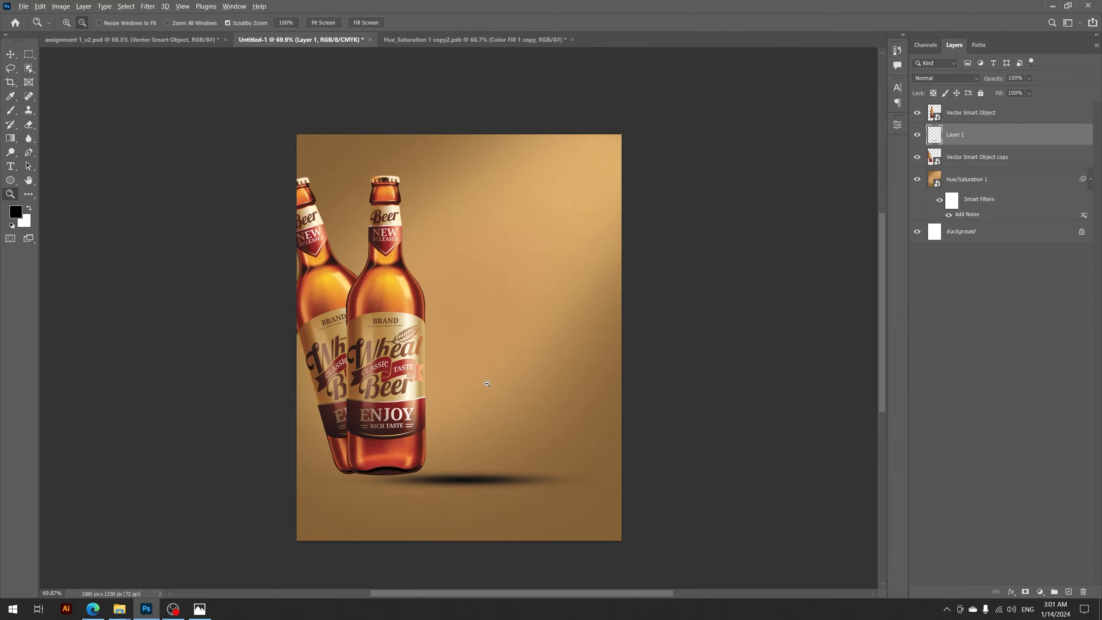
drag(486, 323, 514, 391)
drag(514, 391, 583, 249)
key(v)
drag(591, 423, 397, 416)
Narrow the ground shadow to 64.56% width, centered under the bottles.
key(ctrl+t)
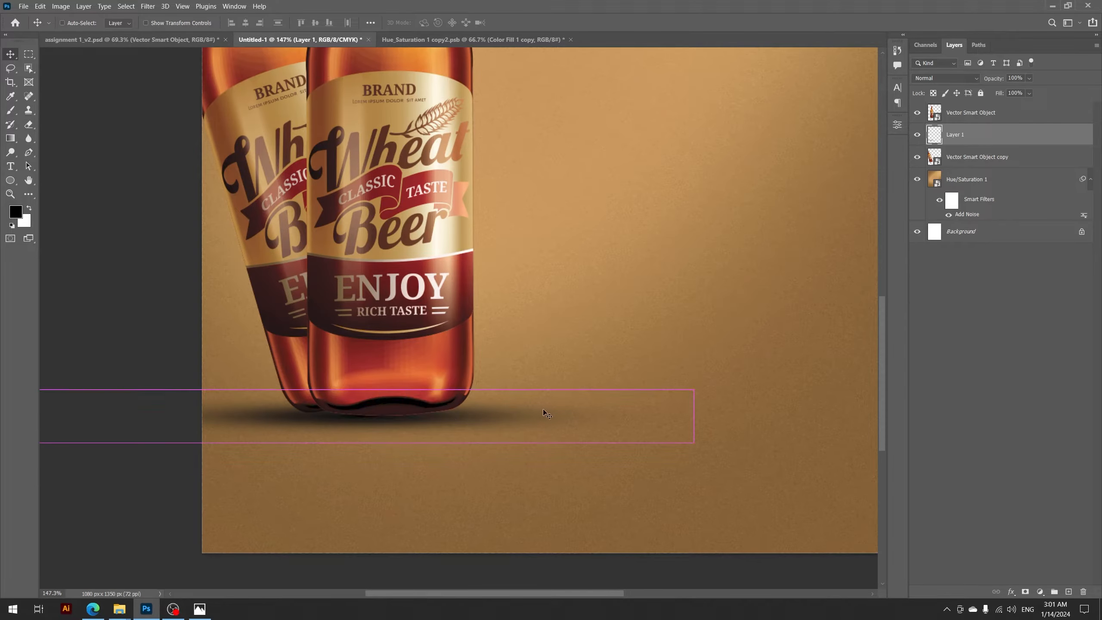
drag(697, 419, 618, 416)
drag(453, 424, 472, 423)
drag(643, 420, 671, 417)
drag(576, 420, 553, 420)
drag(649, 417, 584, 416)
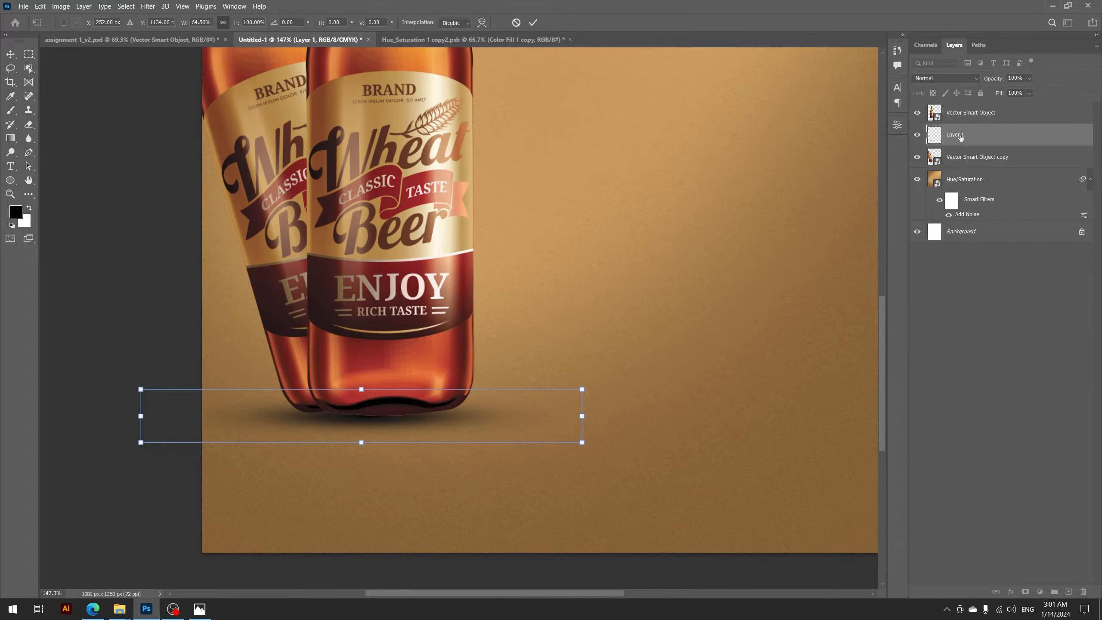
key(Return)
Nudge the shadow slightly right and duplicate its layer directly beneath the original to deepen it.
scroll(478, 415, up, 2)
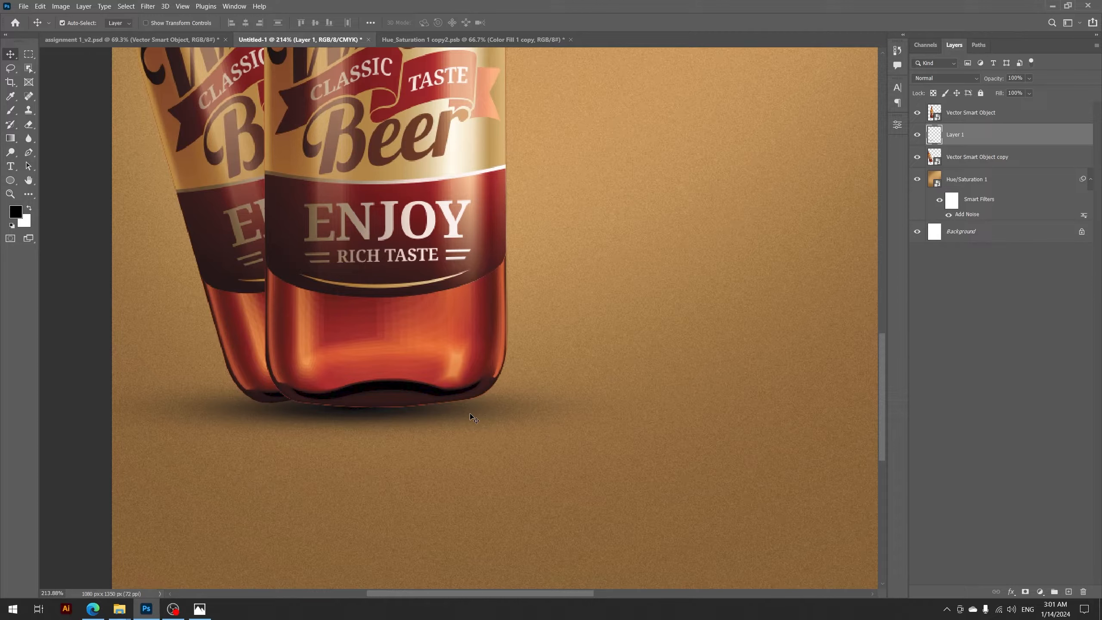
drag(473, 418, 494, 418)
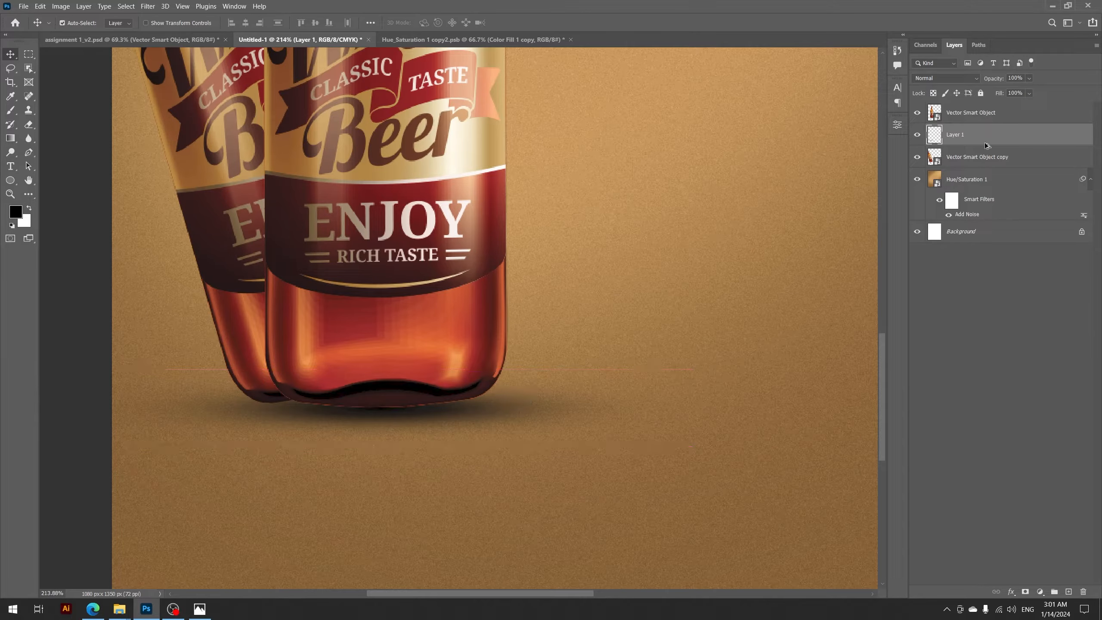
alt+drag(987, 145, 987, 148)
ctrl+drag(565, 402, 481, 402)
key(ctrl+space)
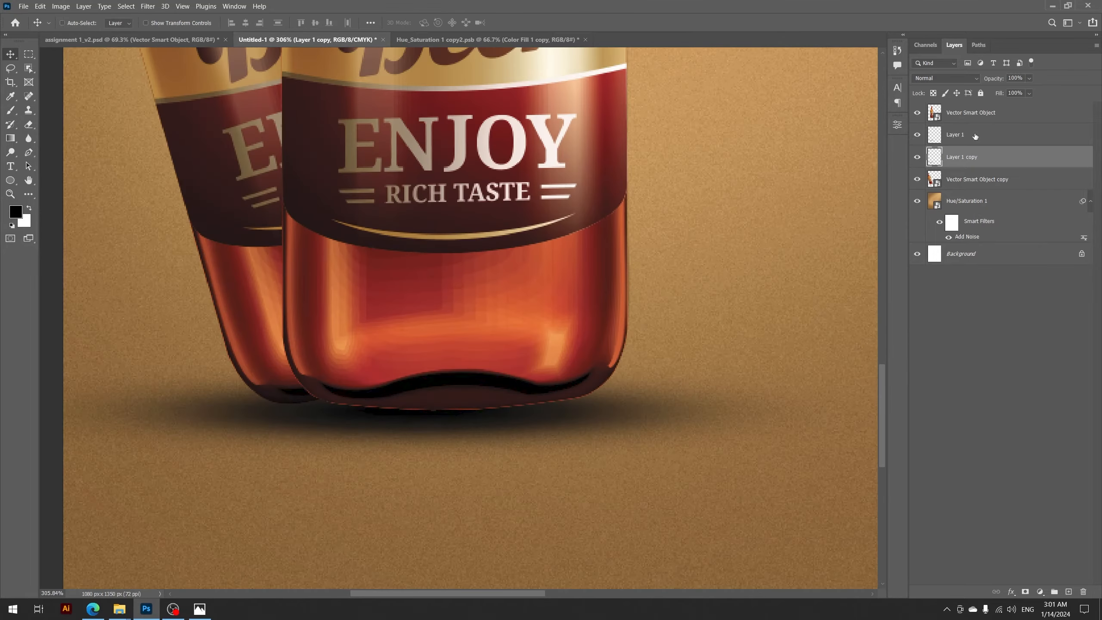
Scale both shadow layers together about their center to 75.50% width and 77.38% height.
ctrl+click(961, 140)
key(ctrl+space)
drag(412, 379, 473, 383)
key(ctrl+t)
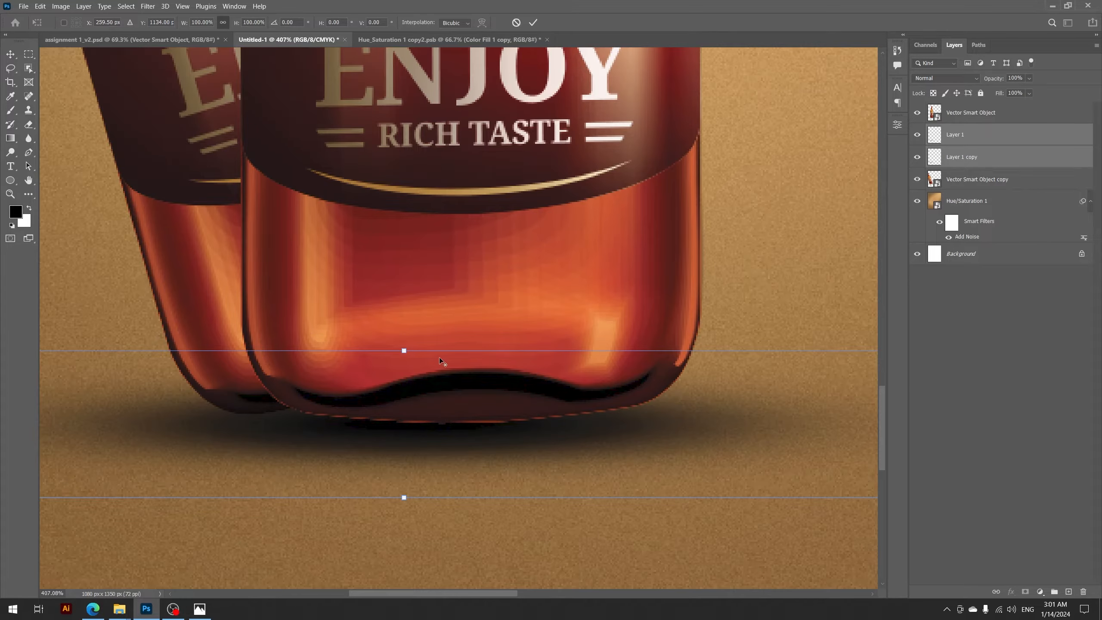
alt+drag(401, 351, 407, 367)
scroll(456, 365, down, 4)
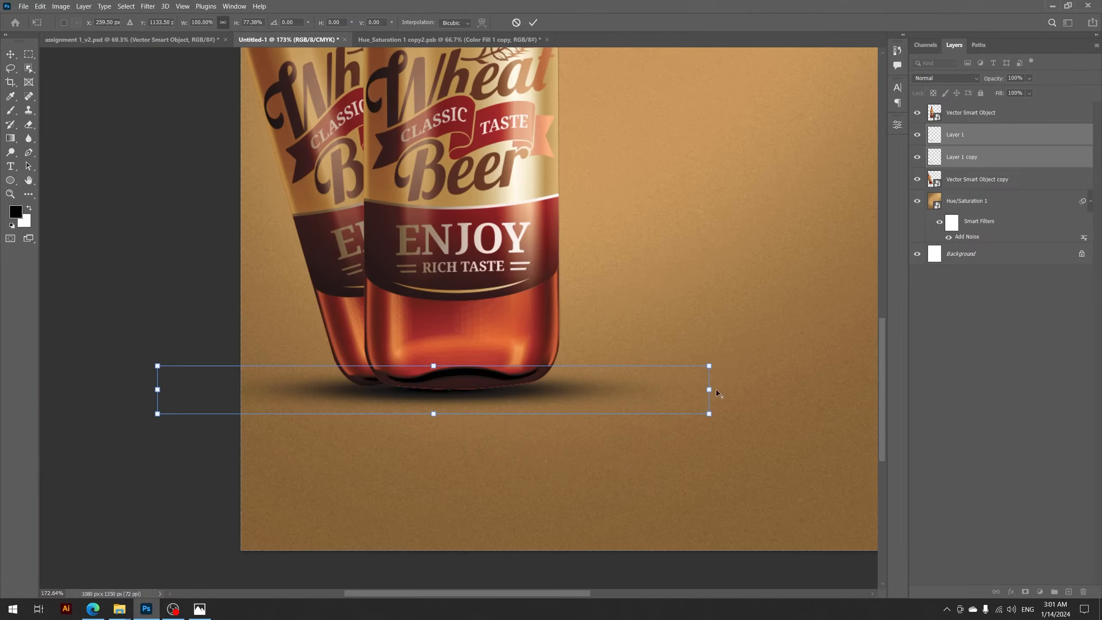
alt+drag(709, 391, 642, 390)
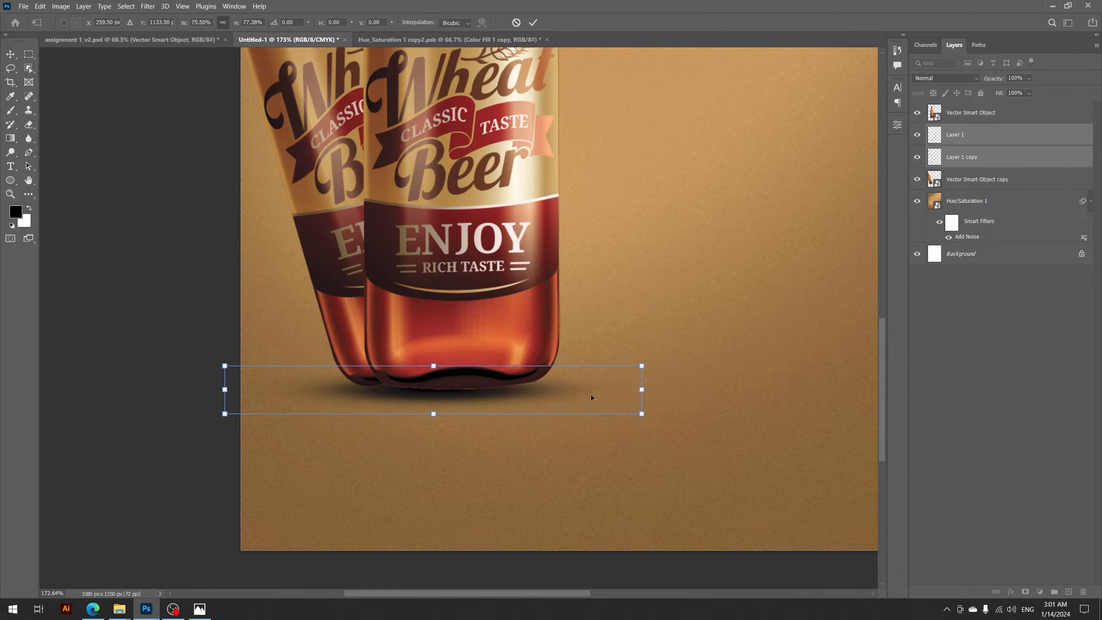
click(960, 166)
Move the tilted bottle's layer above both shadow layers, directly below the front bottle.
ctrl+drag(565, 383, 598, 382)
ctrl+click(488, 348)
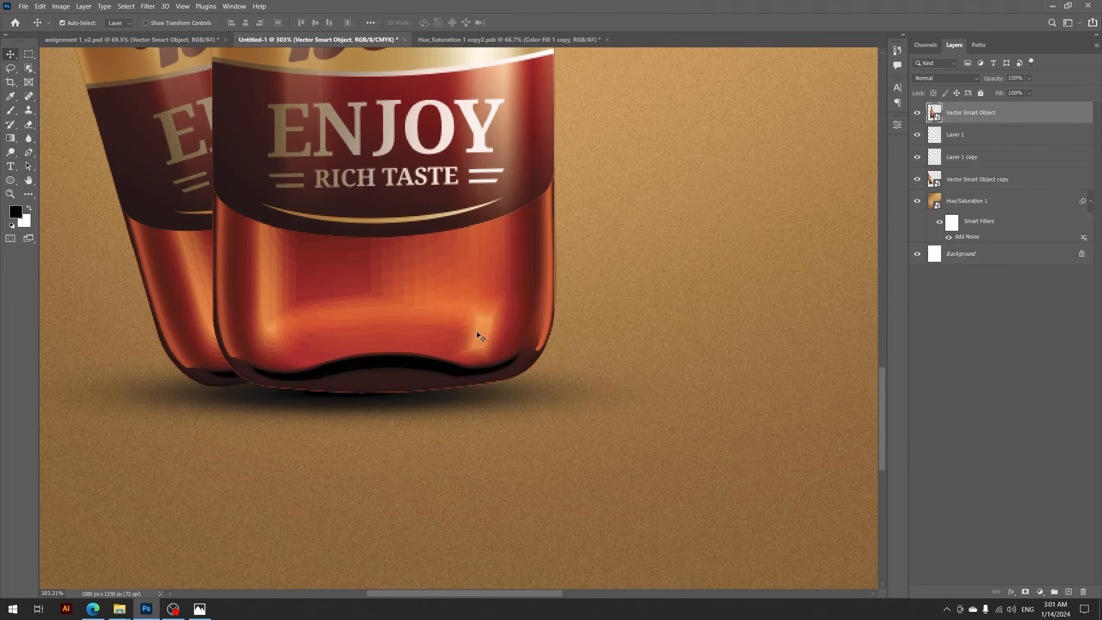
drag(478, 338, 430, 334)
key(z)
click(584, 337)
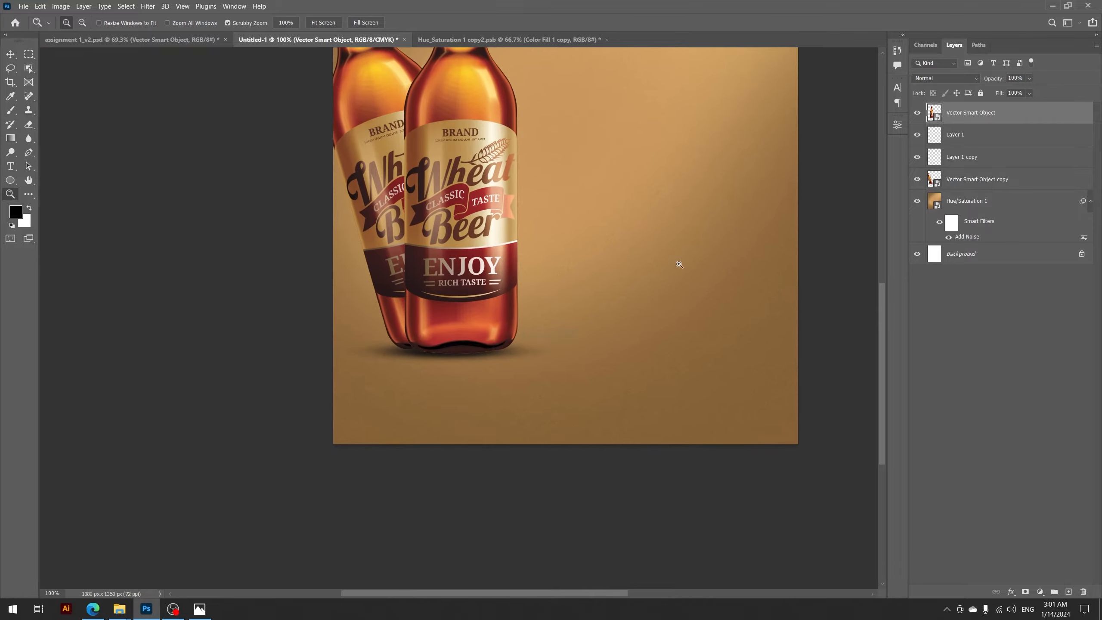
right_click(565, 250)
click(567, 255)
drag(976, 179, 958, 137)
drag(380, 451, 406, 445)
drag(487, 373, 453, 363)
right_click(457, 290)
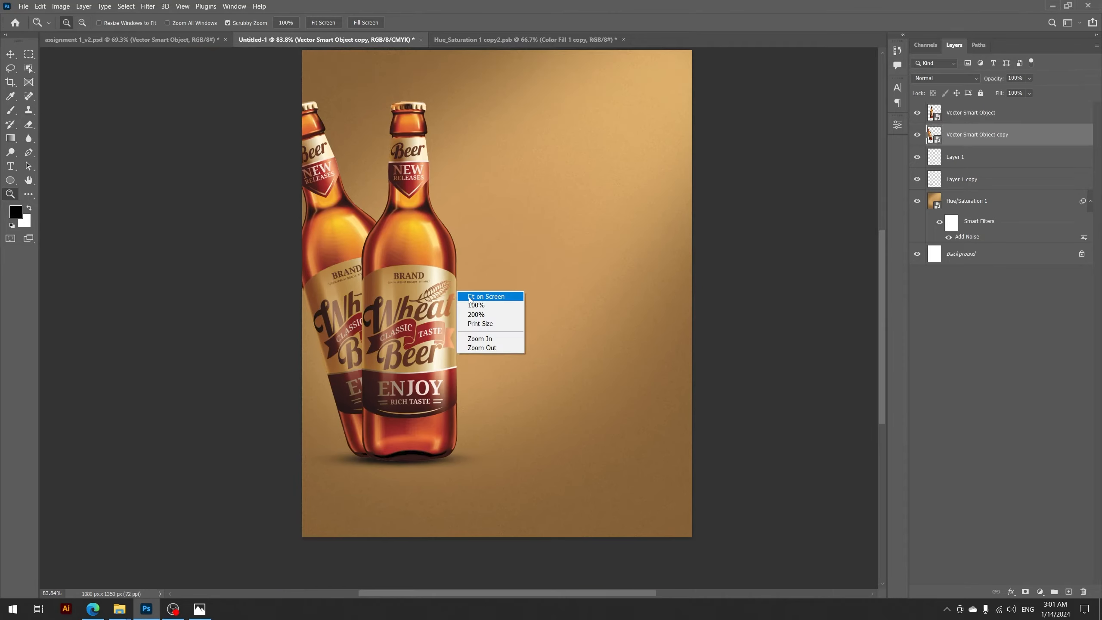
click(469, 297)
Examine the bottle's cast shadow in assignment 1_v2.psd with the Vector Smart Object layer hidden, and return to Untitled-1.
scroll(469, 297, down, 3)
scroll(469, 297, up, 1)
click(130, 39)
key(v)
click(918, 368)
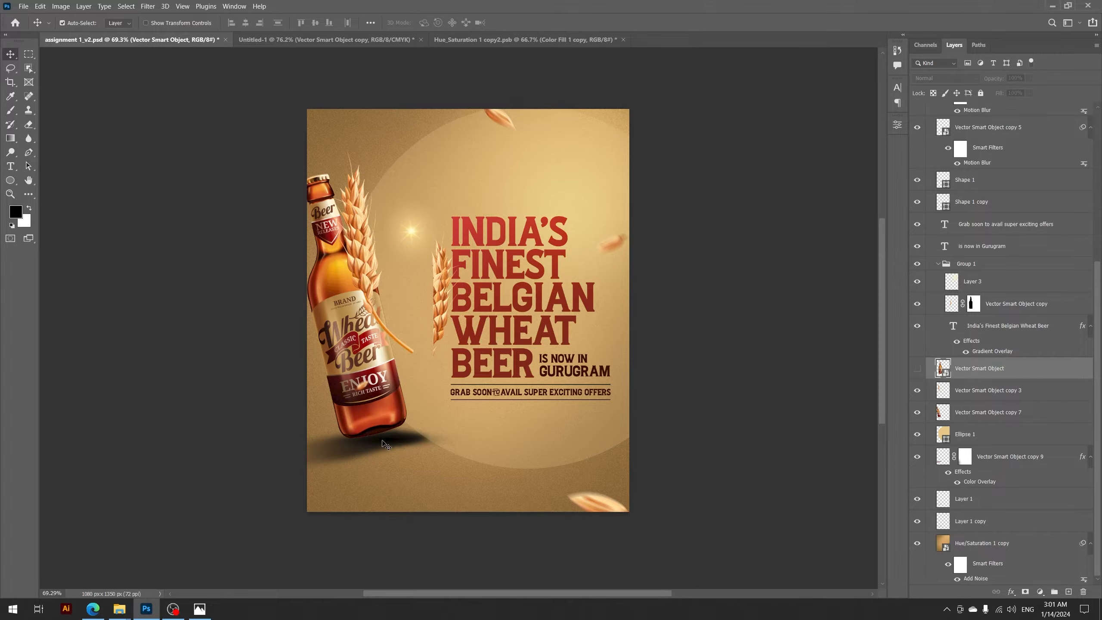
drag(385, 445, 314, 44)
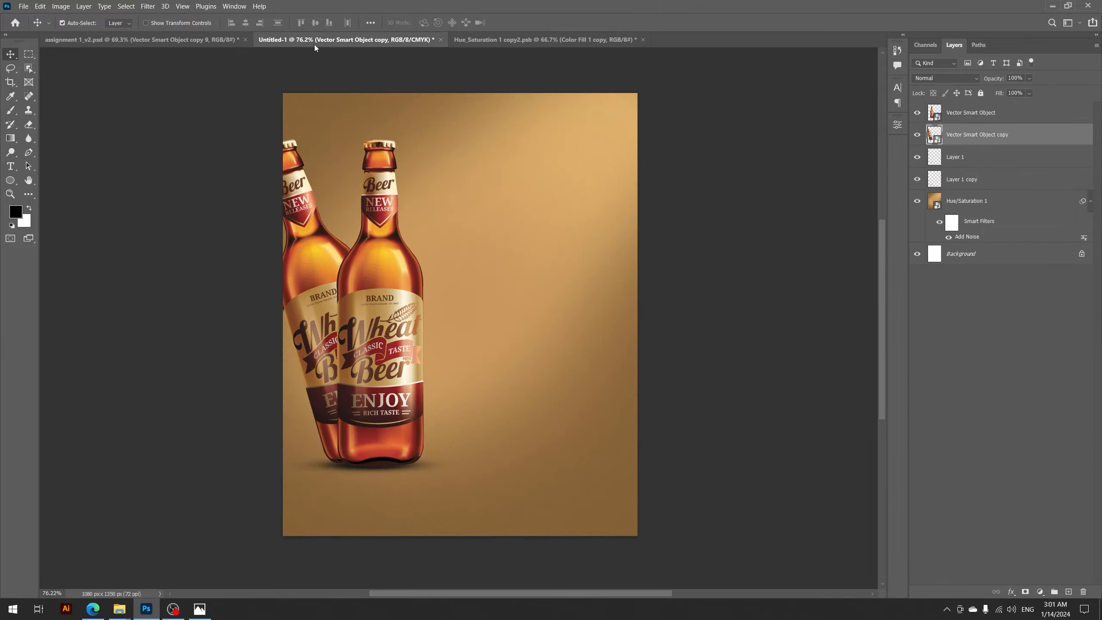
Duplicate the front bottle layer in Untitled-1 and rasterize the duplicate.
key(z)
key(v)
click(395, 276)
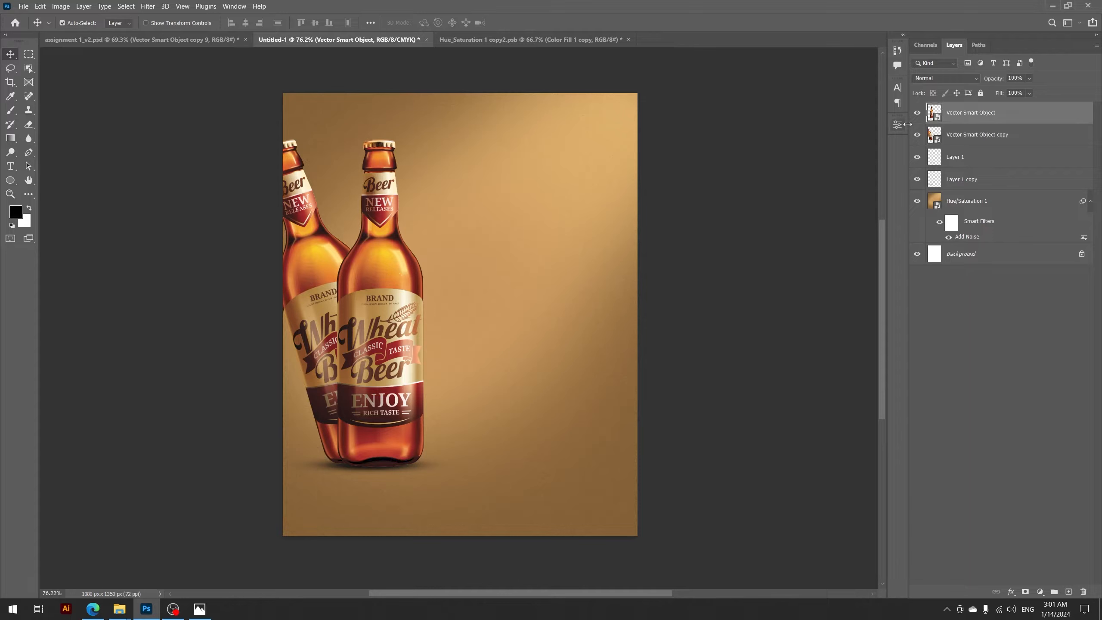
key(ctrl+j)
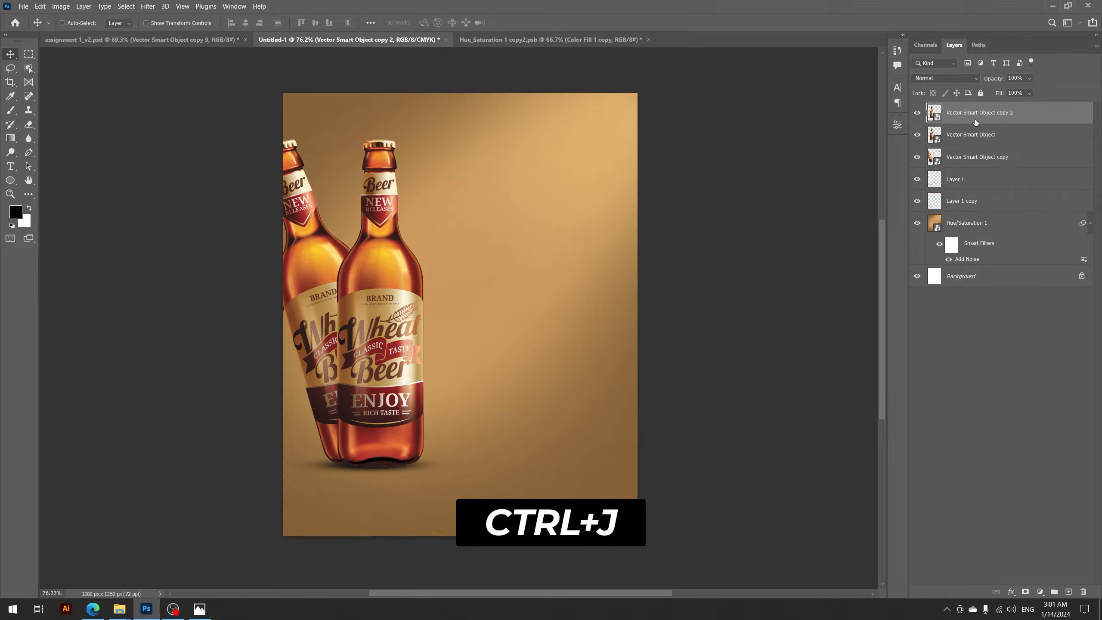
right_click(1041, 116)
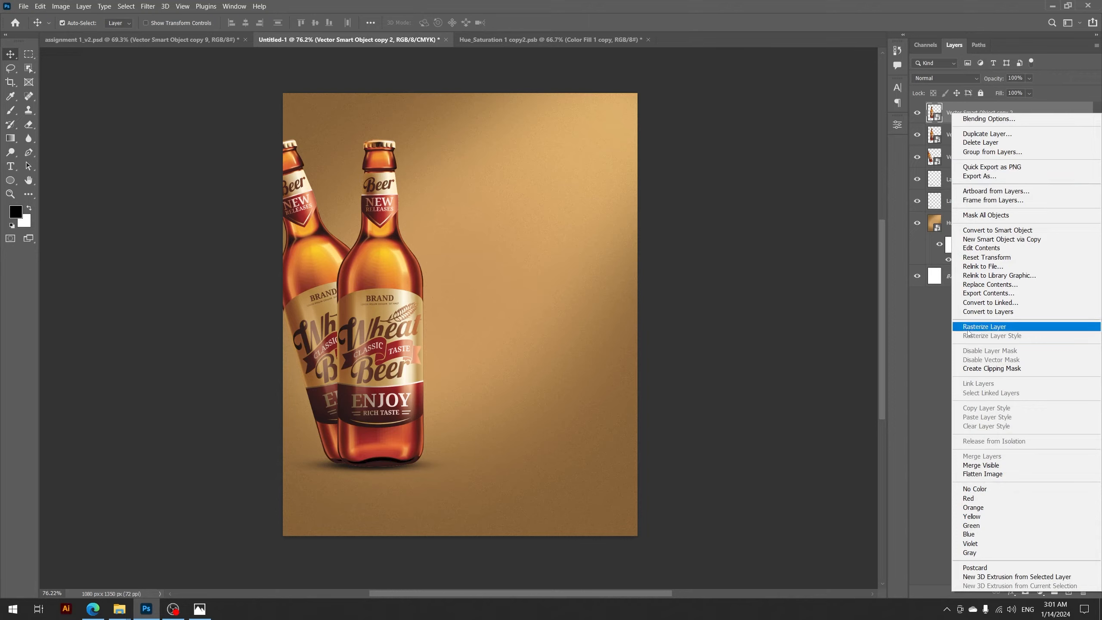
click(1002, 330)
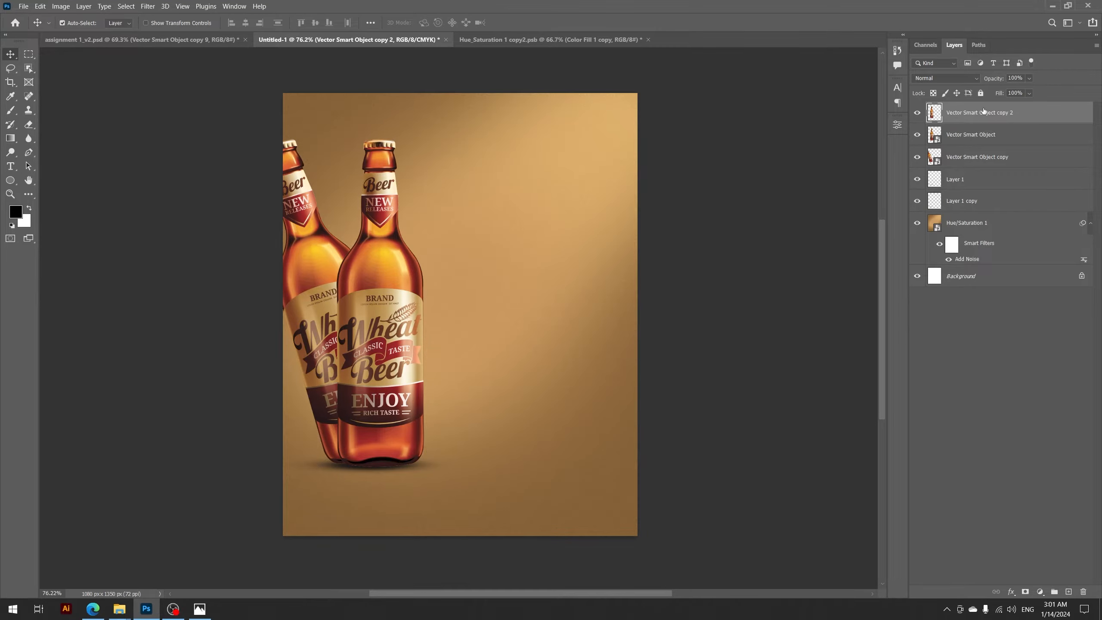
Distort the rasterized bottle copy into a flattened cast shadow shape stretching from the front bottle's base toward the poster's lower left.
key(ctrl+t)
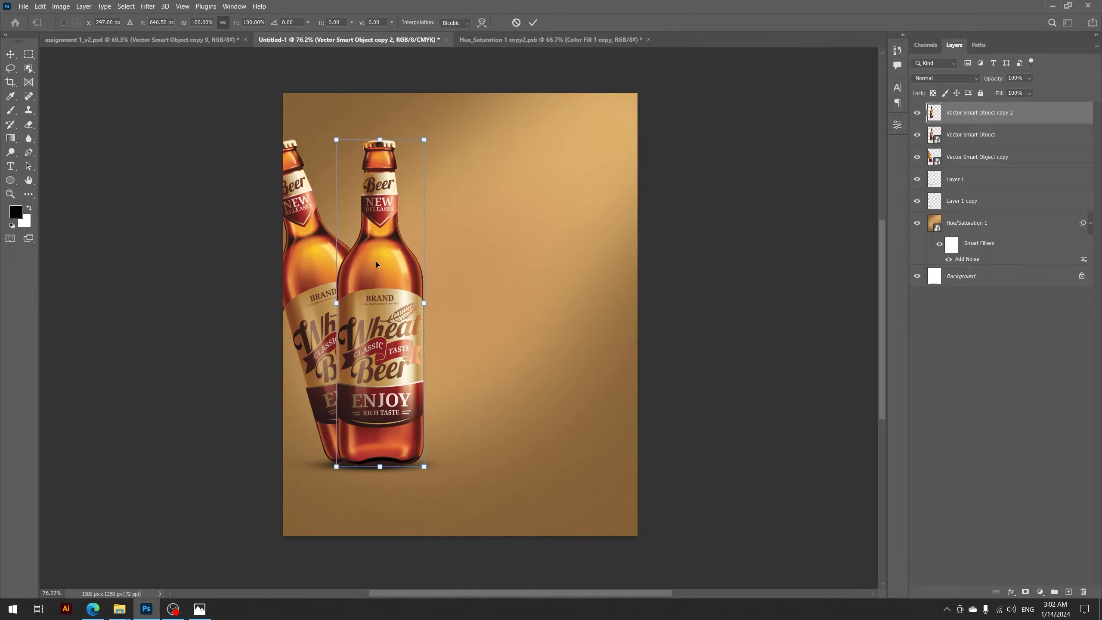
right_click(387, 181)
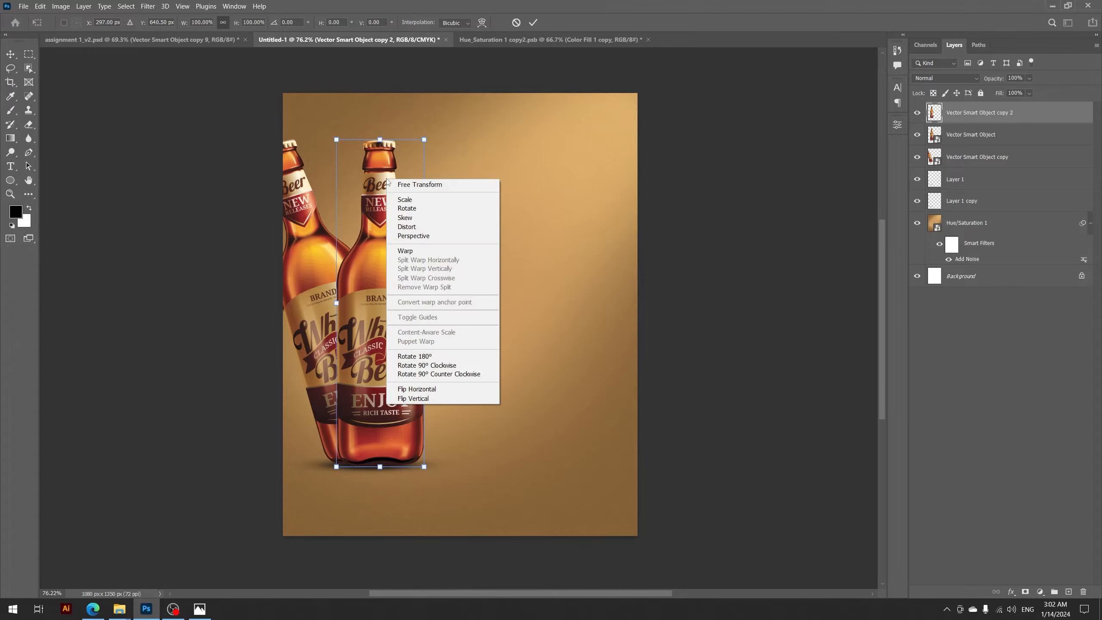
click(395, 227)
drag(380, 144, 316, 527)
drag(246, 545, 259, 521)
key(Return)
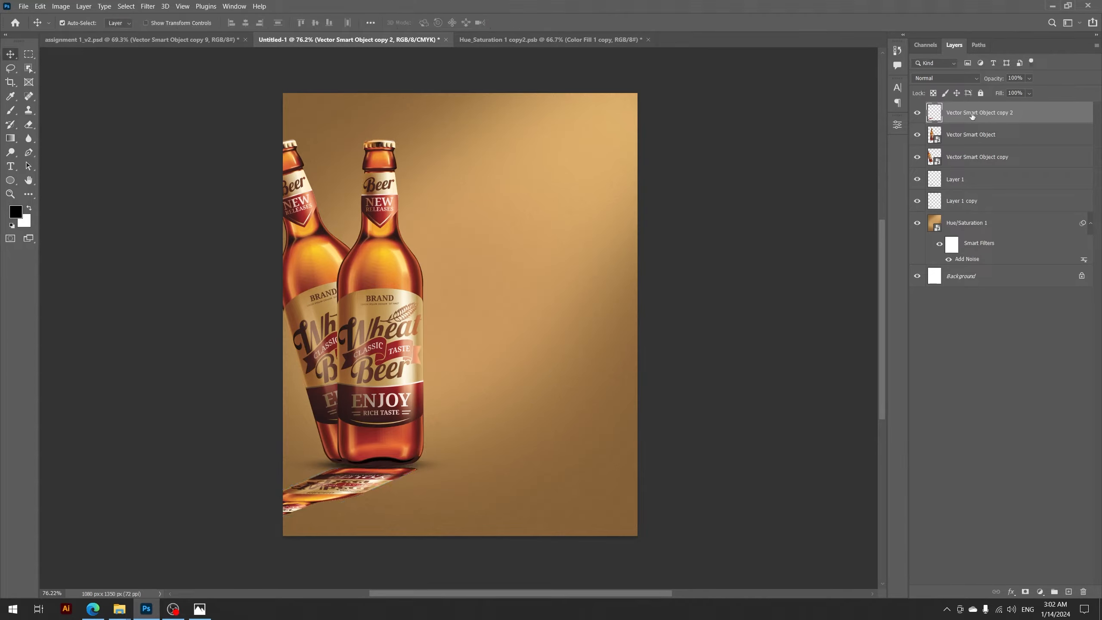
Apply a black (000000) Color Overlay in Normal mode at 100% opacity to the distorted bottle copy.
double_click(972, 116)
click(1033, 167)
double_click(1054, 117)
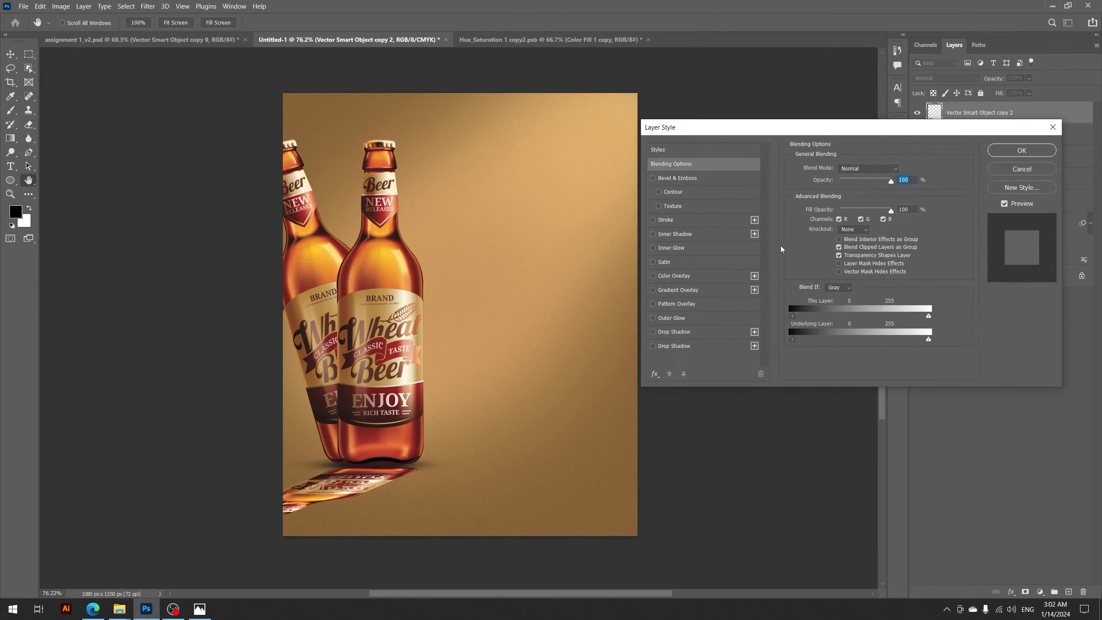
click(679, 277)
click(901, 170)
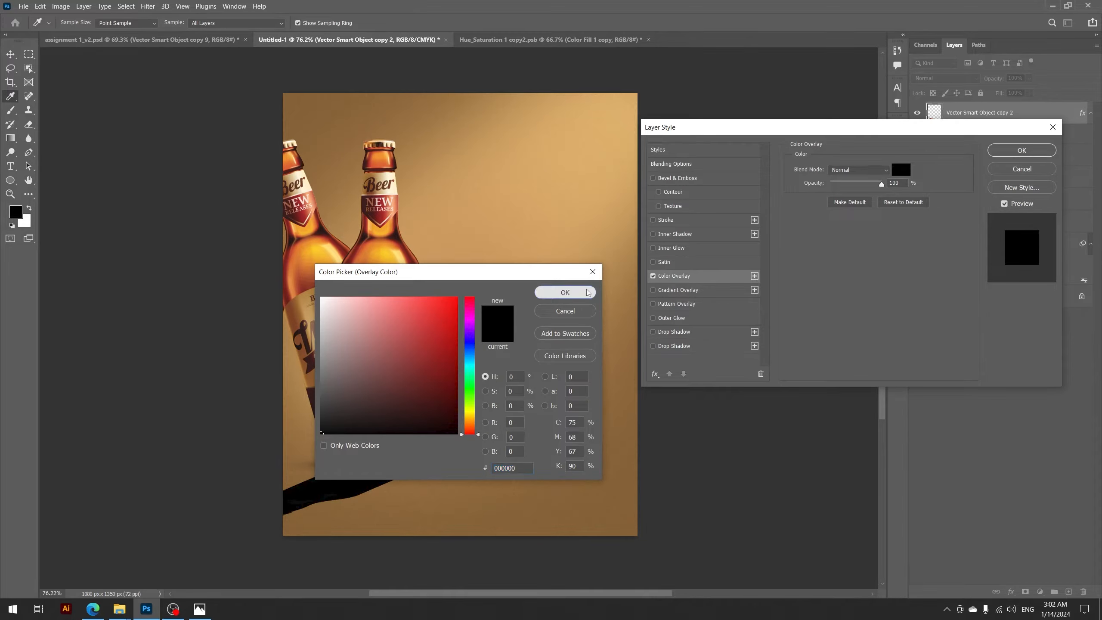
click(565, 292)
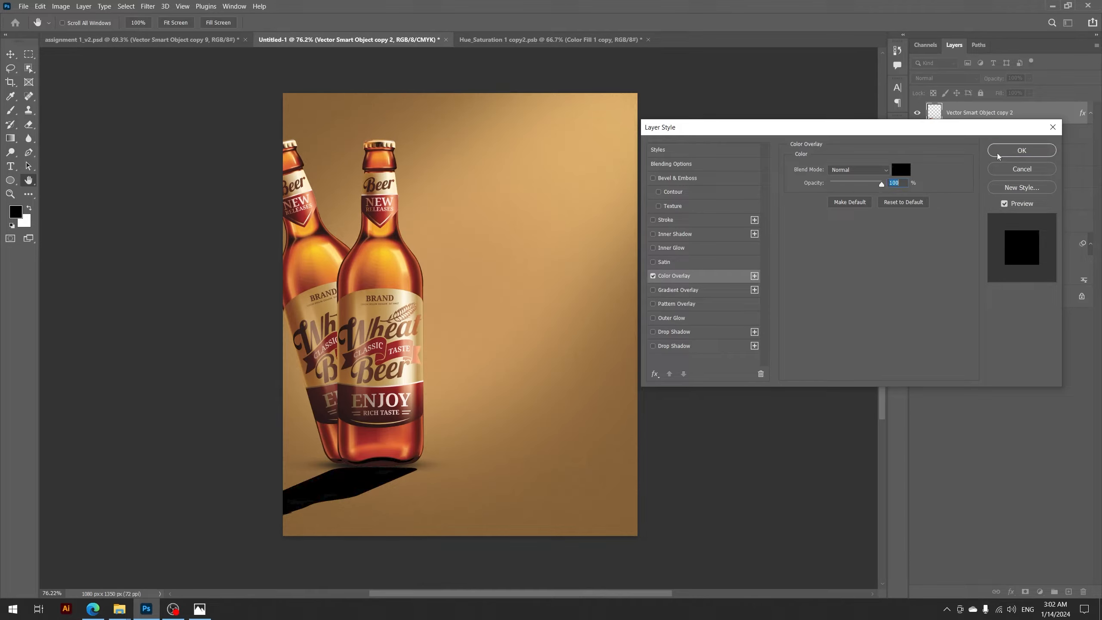
click(1010, 152)
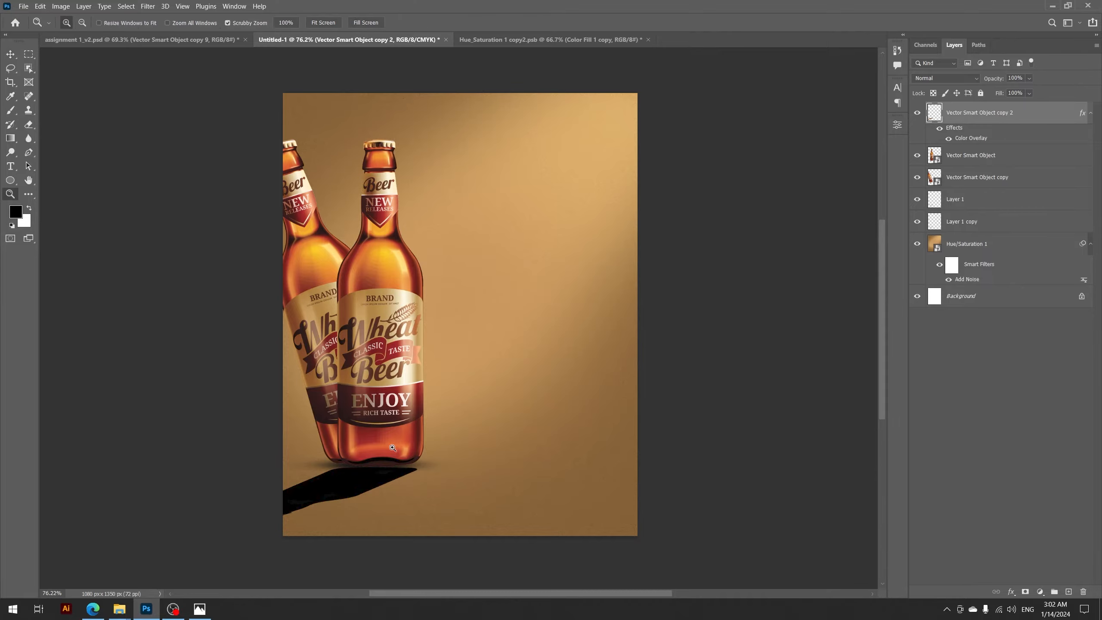
Place the black shadow shape directly under the front bottle's base and move its layer below both bottle layers.
scroll(438, 382, up, 5)
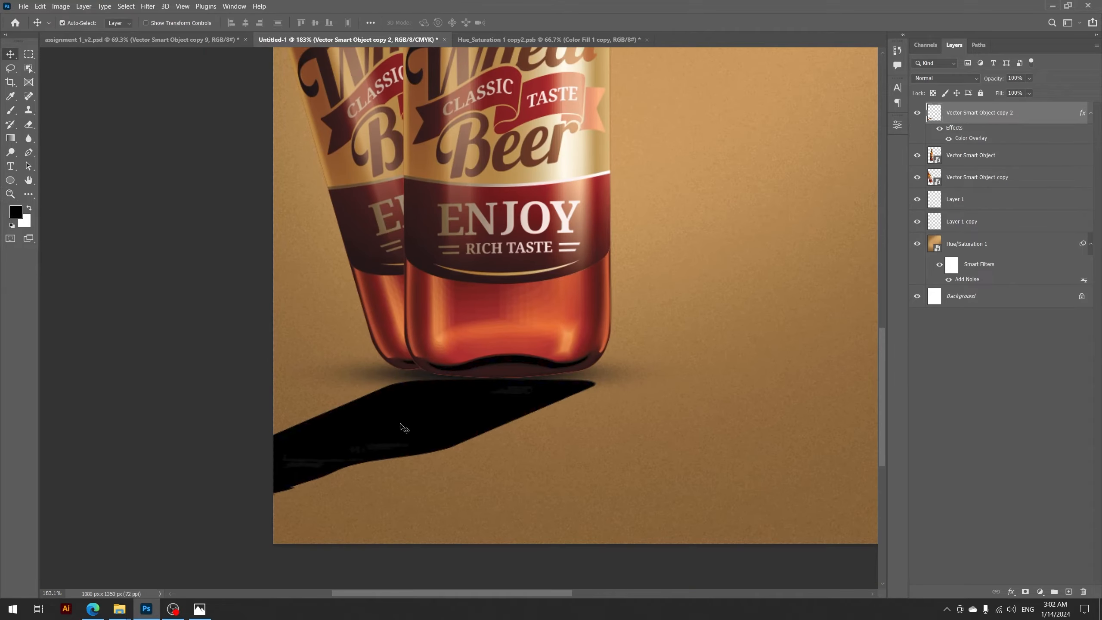
drag(403, 428, 450, 407)
scroll(428, 419, up, 4)
drag(970, 126, 972, 189)
drag(375, 352, 377, 353)
Soften the black cast shadow with a Gaussian Blur of 7.8 pixels radius.
click(147, 6)
mouse_move(130, 7)
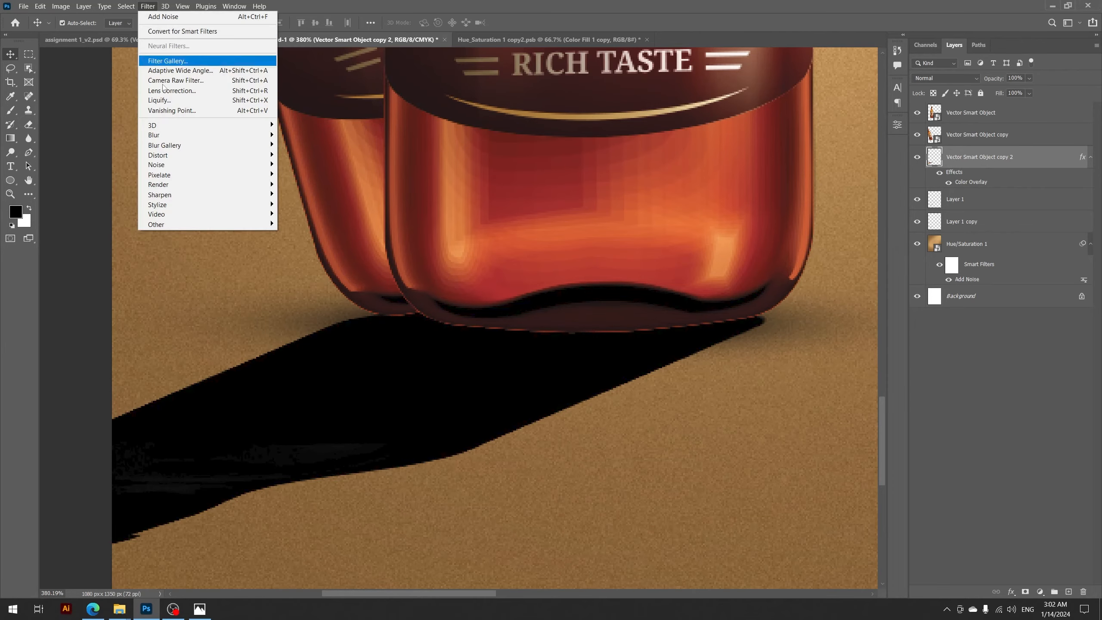
mouse_move(206, 138)
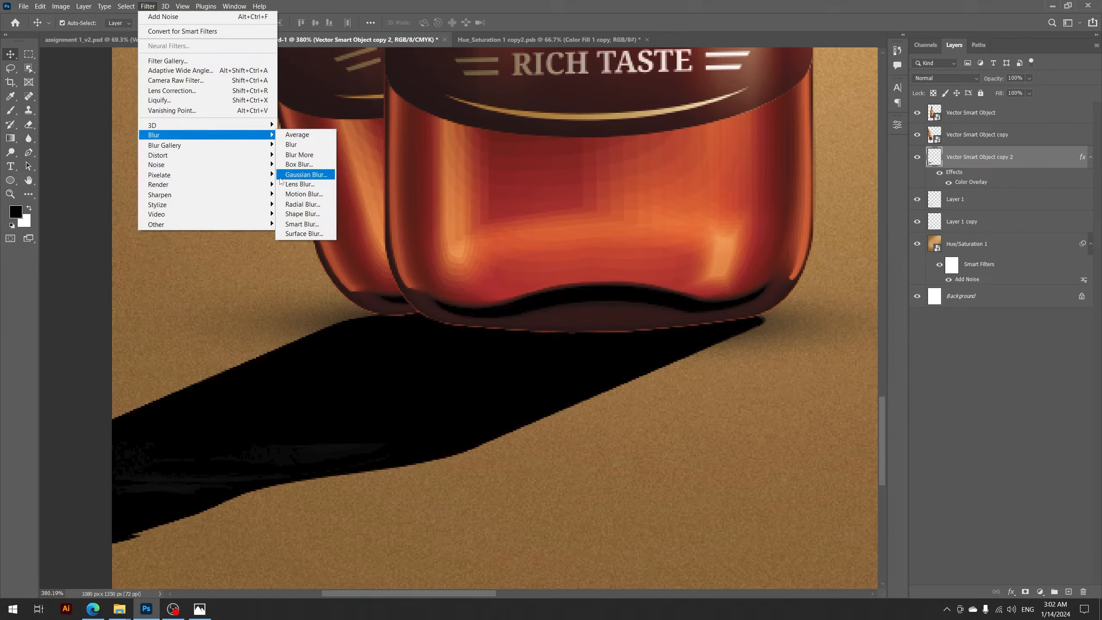
click(307, 174)
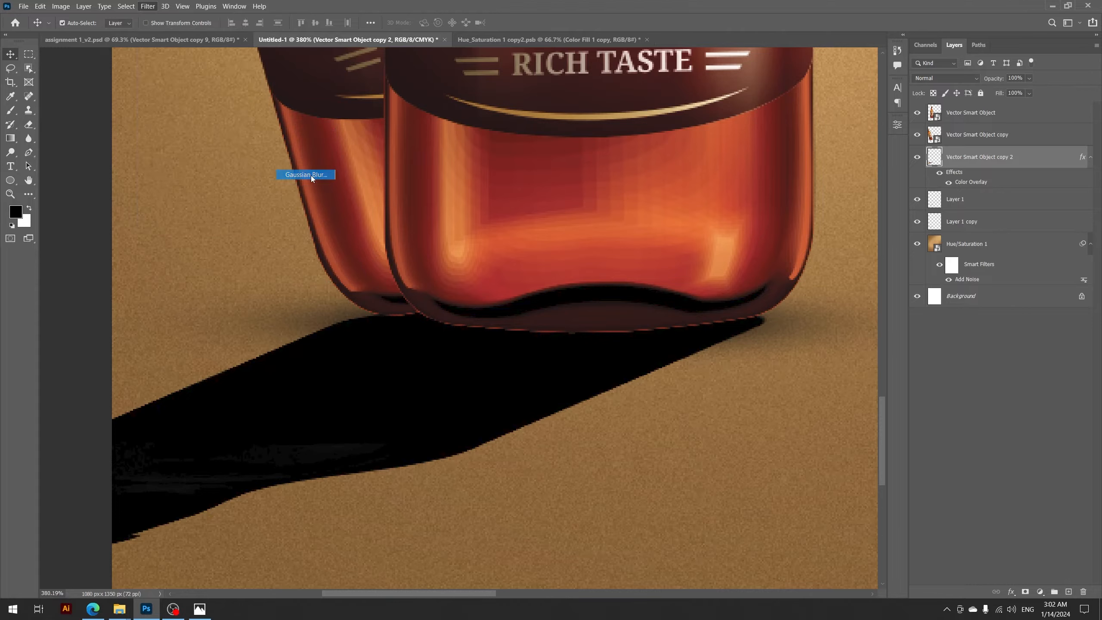
click(606, 149)
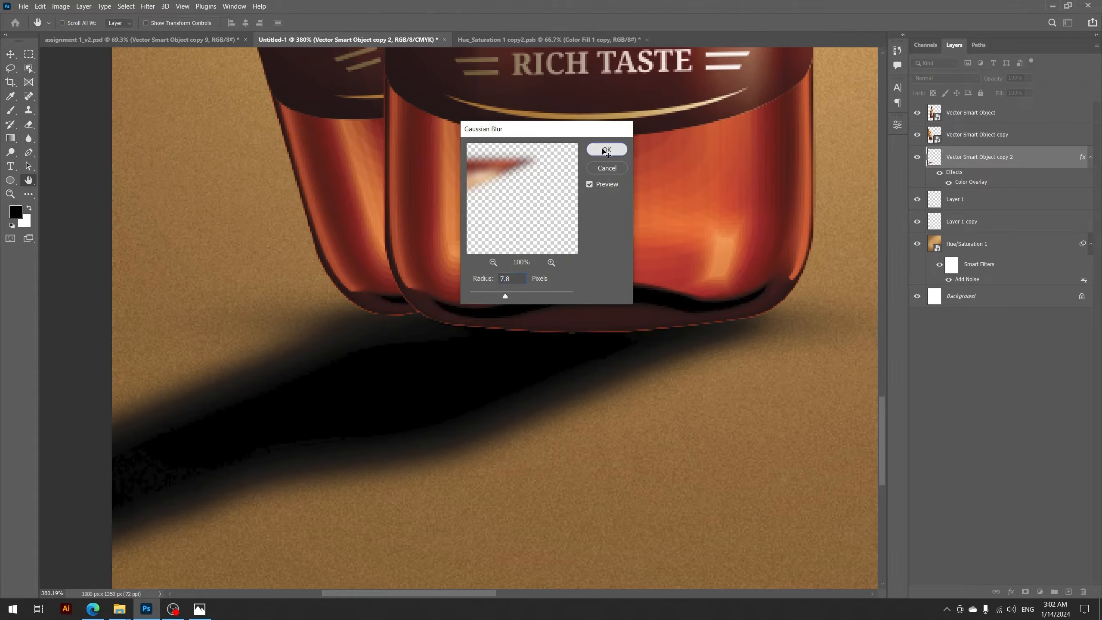
drag(443, 383, 483, 381)
alt+click(514, 365)
drag(546, 313, 516, 323)
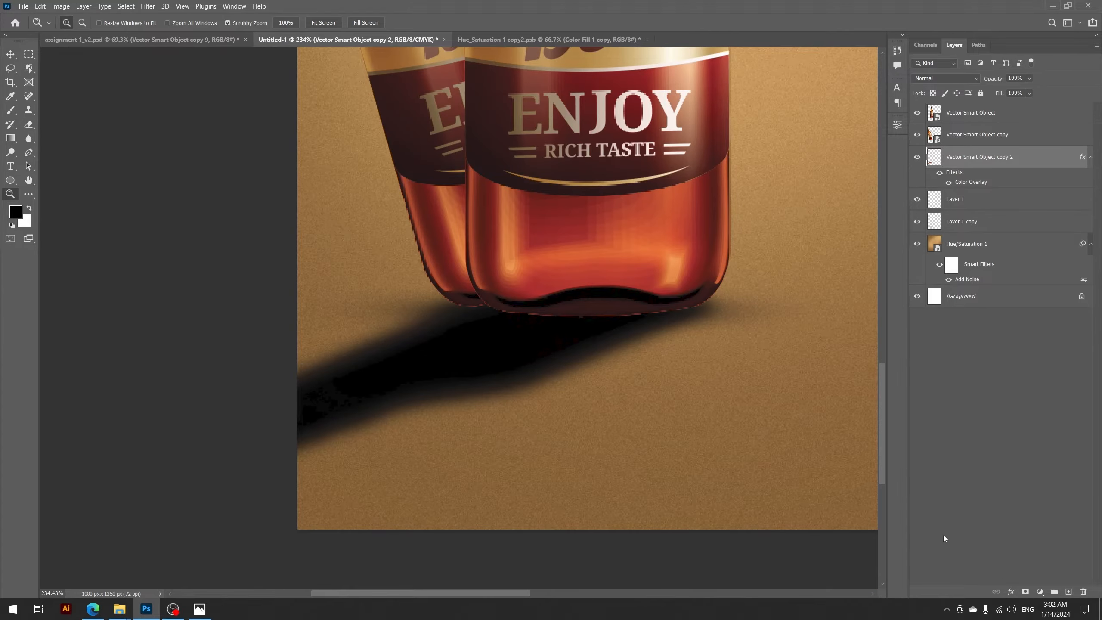
right_click(546, 312)
click(563, 318)
drag(443, 350, 422, 360)
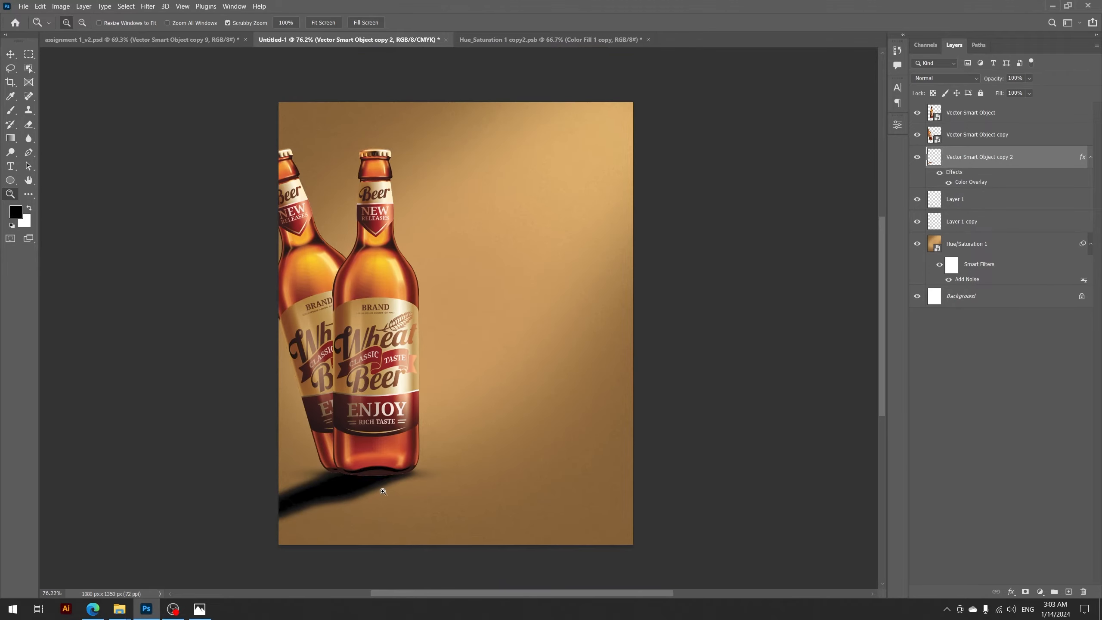
Add a layer mask to the cast shadow and fade its far end and lower edge with a large soft black brush.
click(1024, 594)
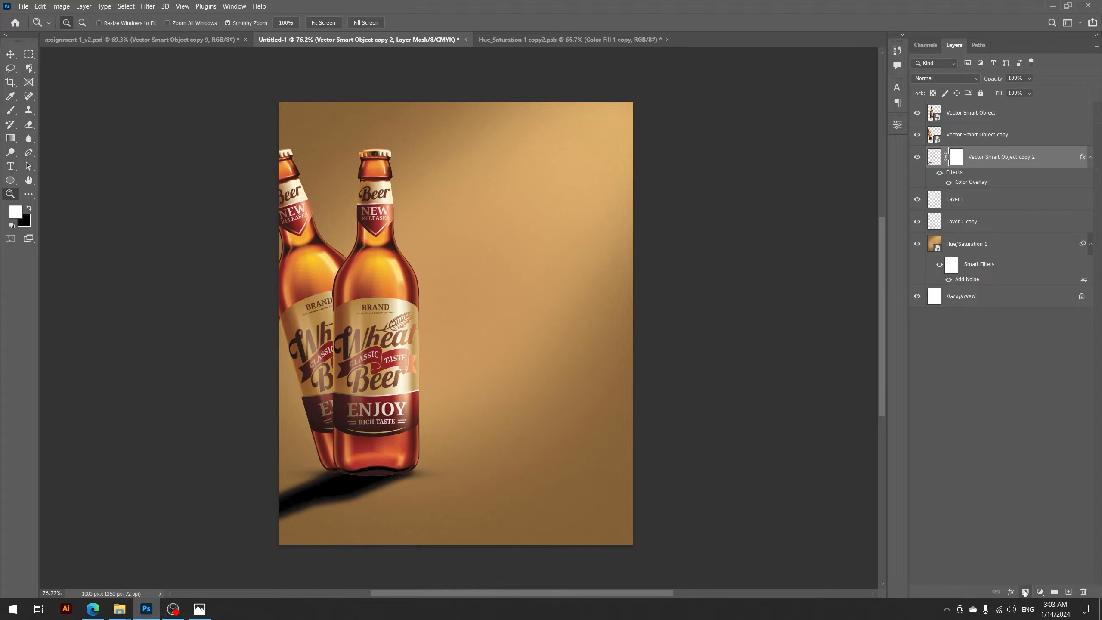
drag(324, 488, 538, 387)
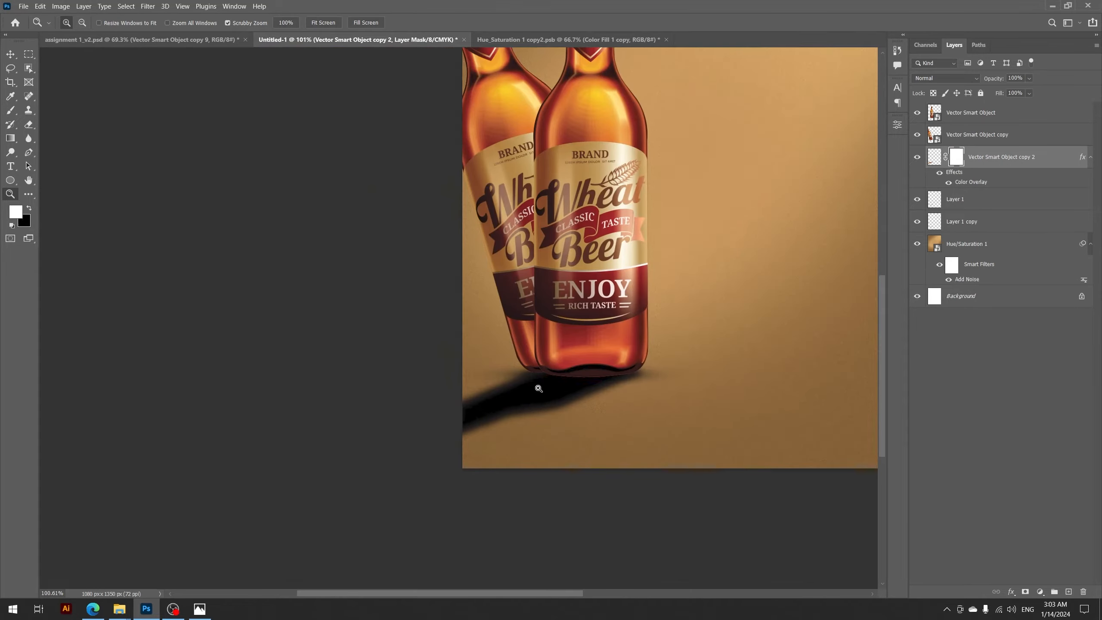
key(b)
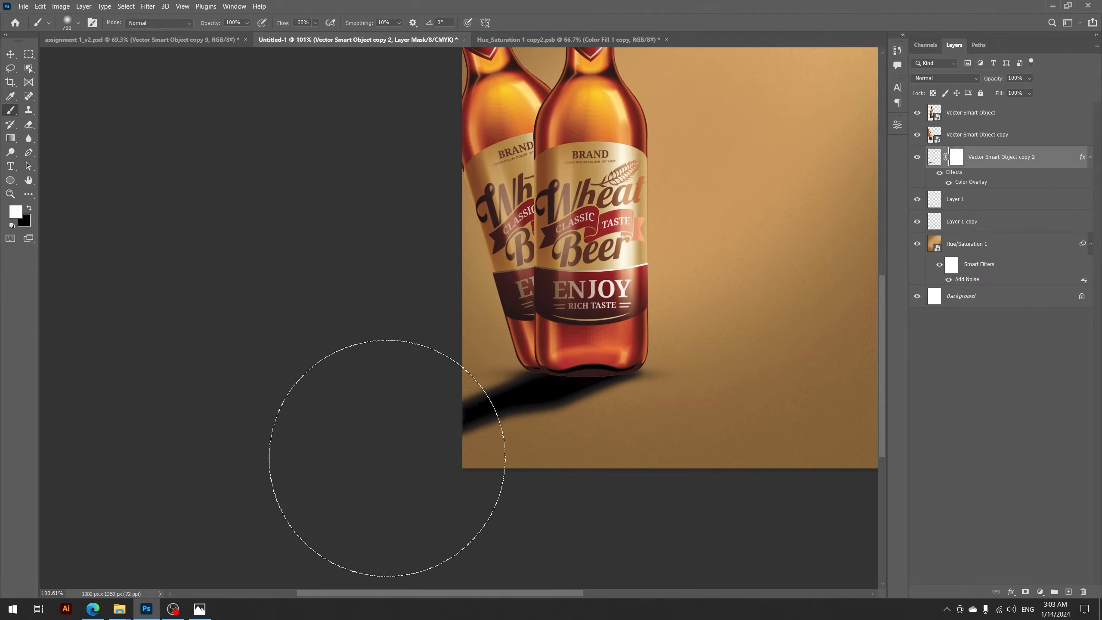
key(x)
click(394, 467)
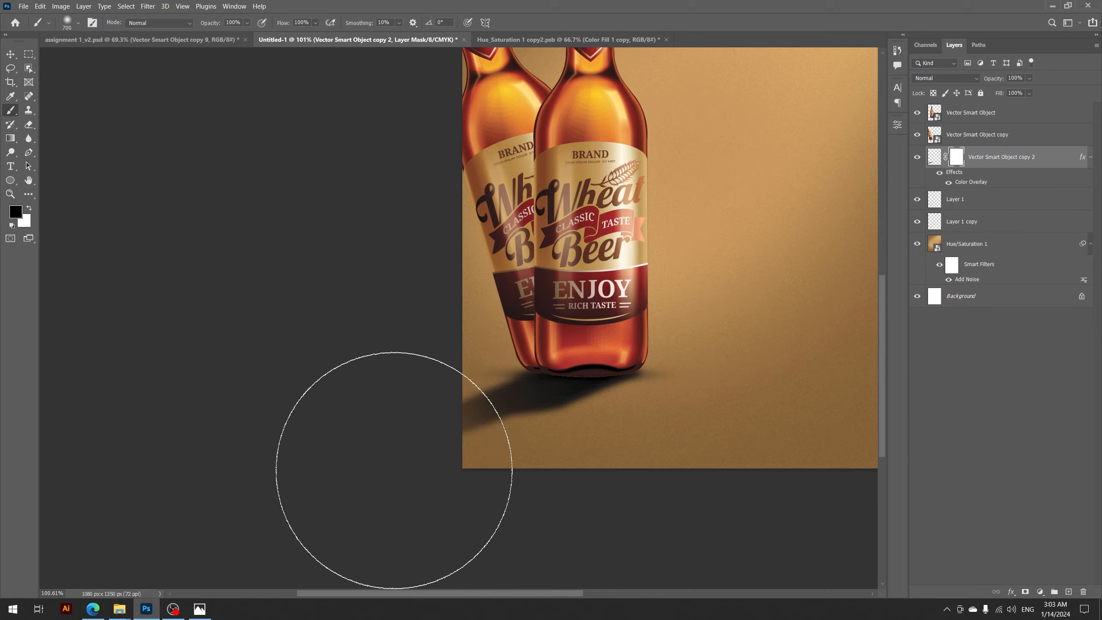
drag(394, 471, 555, 547)
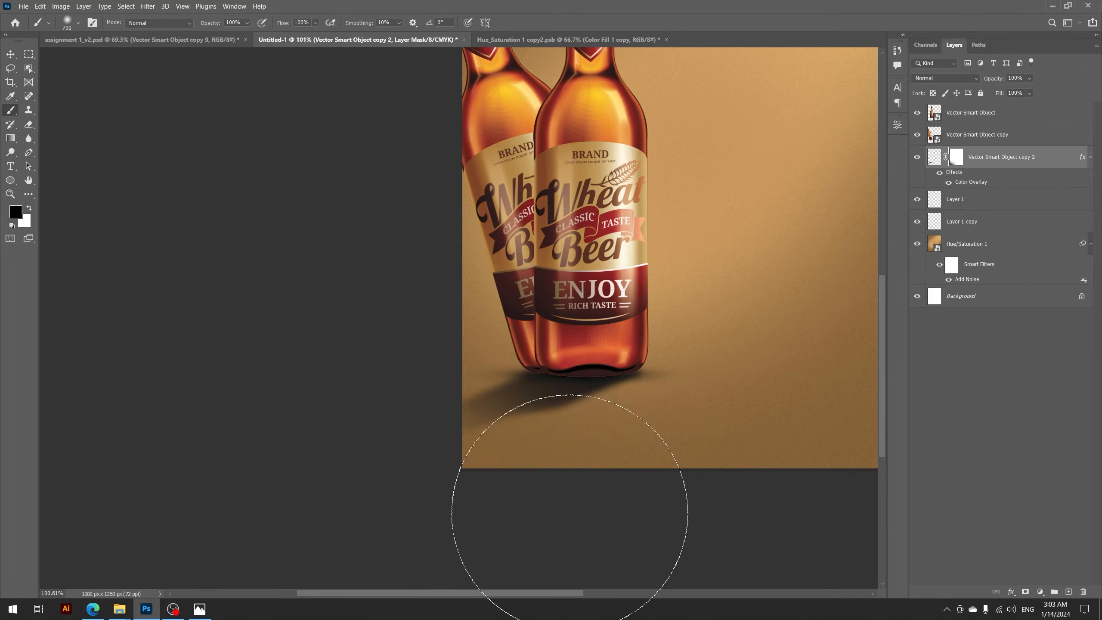
Enlarge the masked cast shadow slightly and realign it with the base of the bottles.
key(z)
drag(619, 434, 626, 422)
key(ctrl+t)
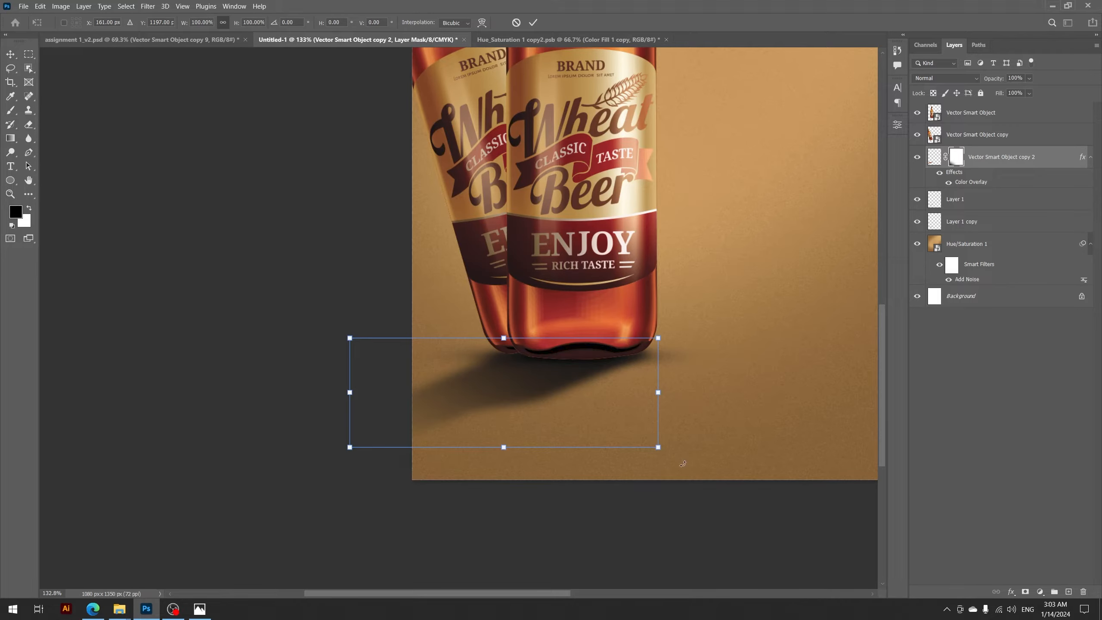
drag(659, 448, 686, 466)
drag(620, 406, 606, 408)
drag(331, 338, 318, 322)
drag(422, 362, 463, 399)
key(Return)
scroll(559, 356, up, 3)
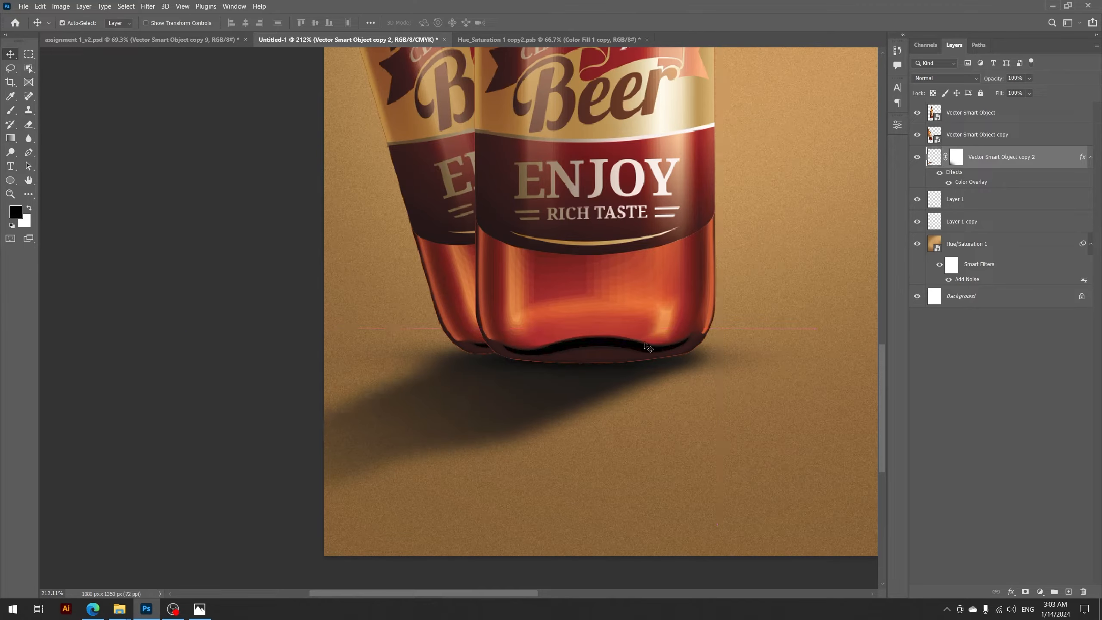
Narrow the Layer 1 and Layer 1 copy contact shadows together and nudge them under the front bottle's base.
click(1004, 198)
shift+click(998, 222)
key(ctrl+t)
drag(811, 362, 785, 361)
drag(683, 362, 692, 362)
click(982, 217)
key(ctrl+space)
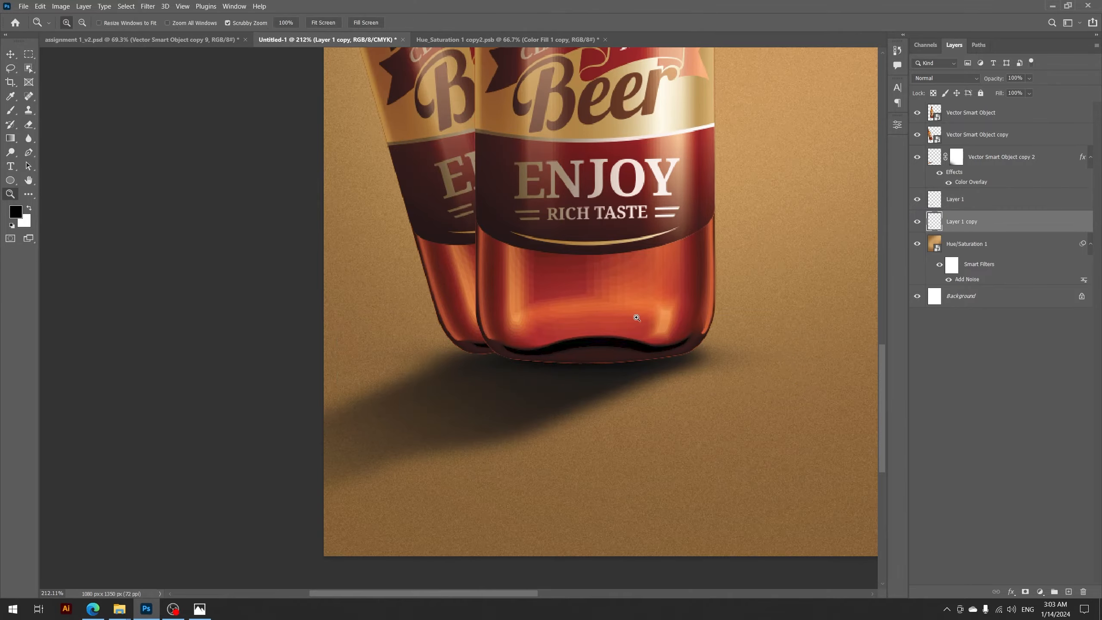
drag(637, 317, 570, 356)
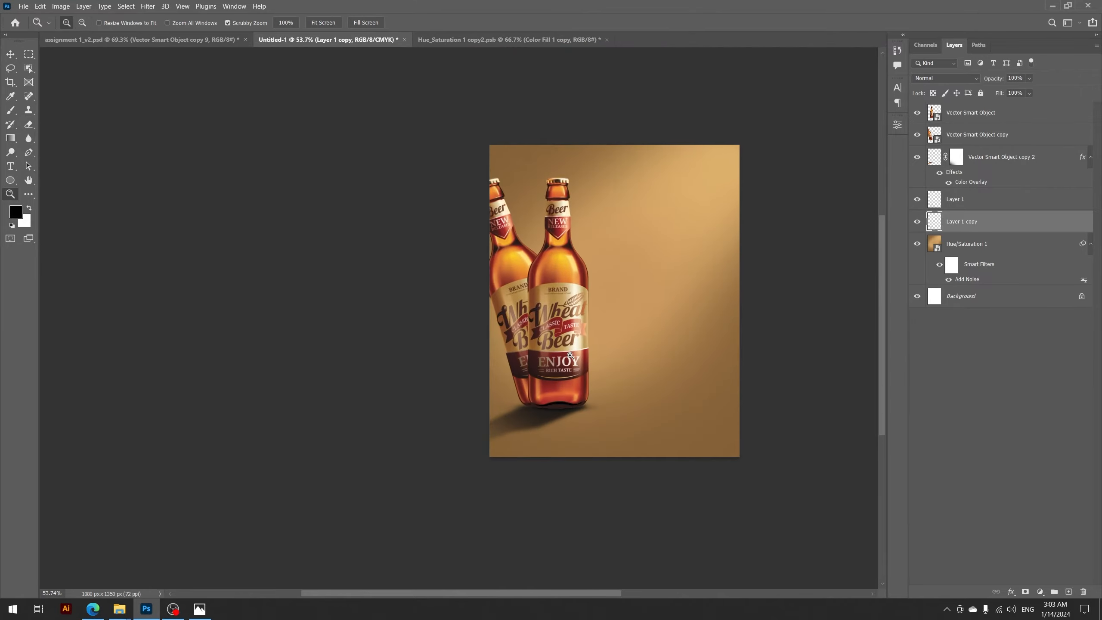
right_click(587, 320)
click(608, 325)
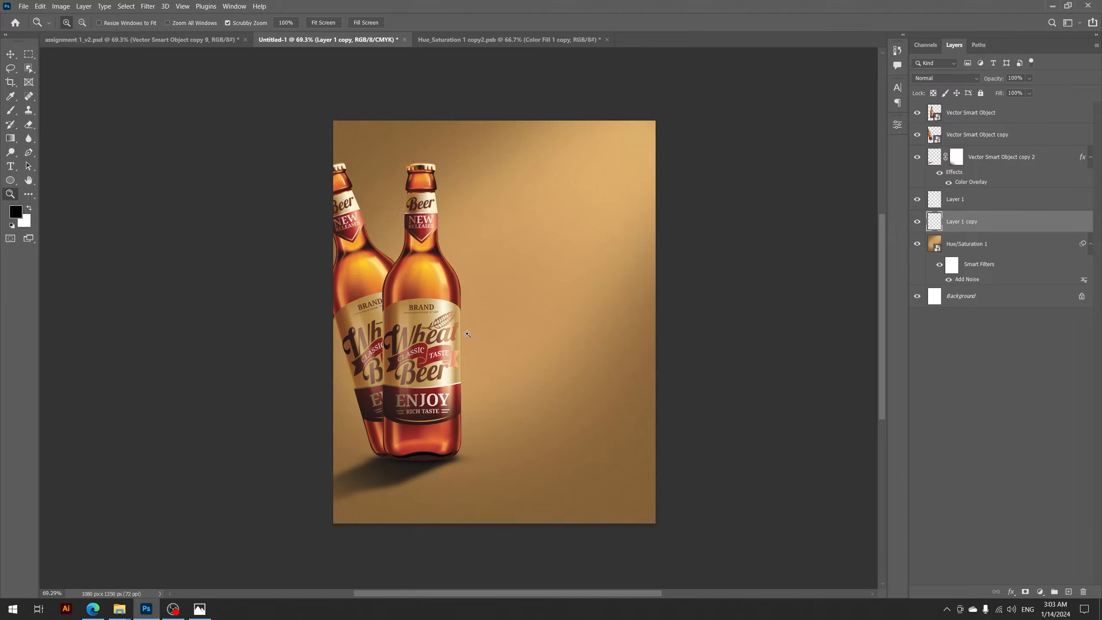
Copy the large wheat ear from assignment 1_v2.psd into Untitled-1.
click(151, 39)
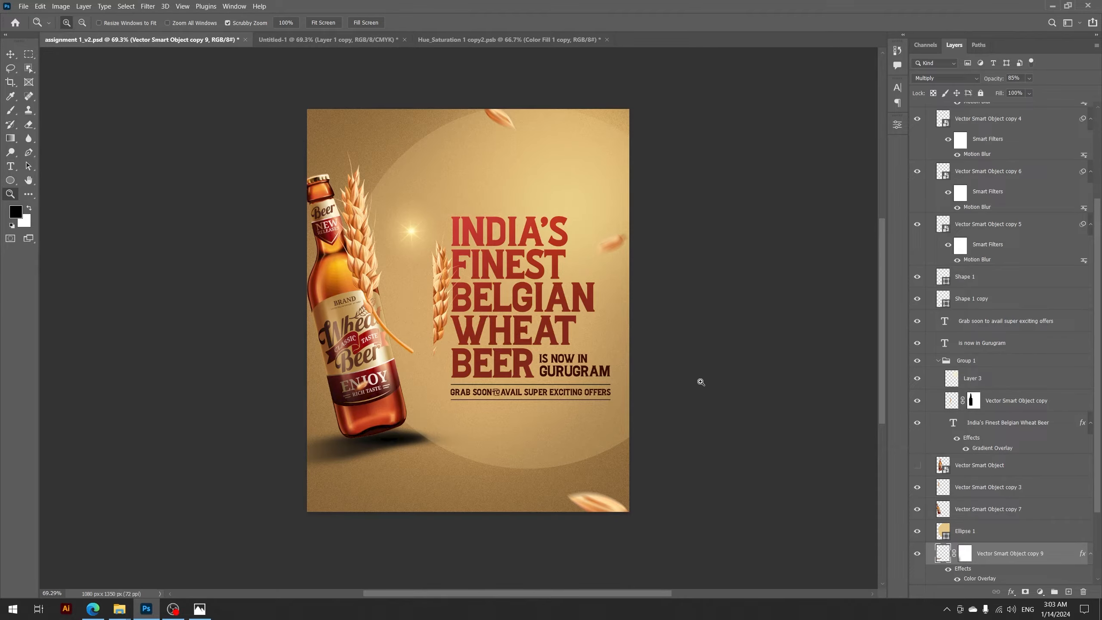
key(v)
click(364, 259)
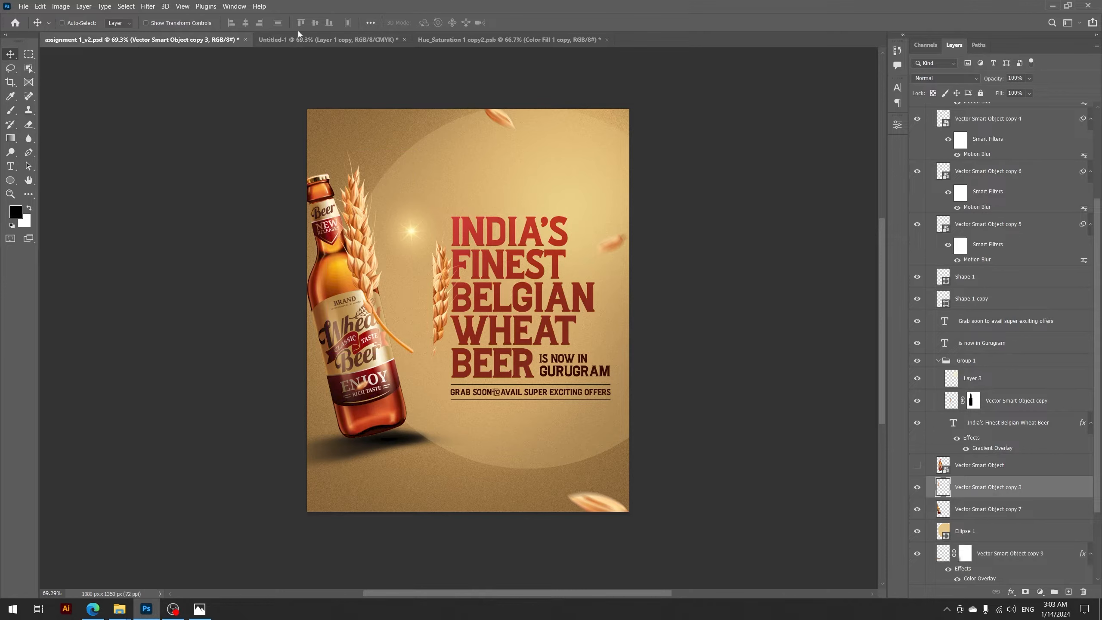
key(ctrl+Tab)
drag(334, 77, 542, 294)
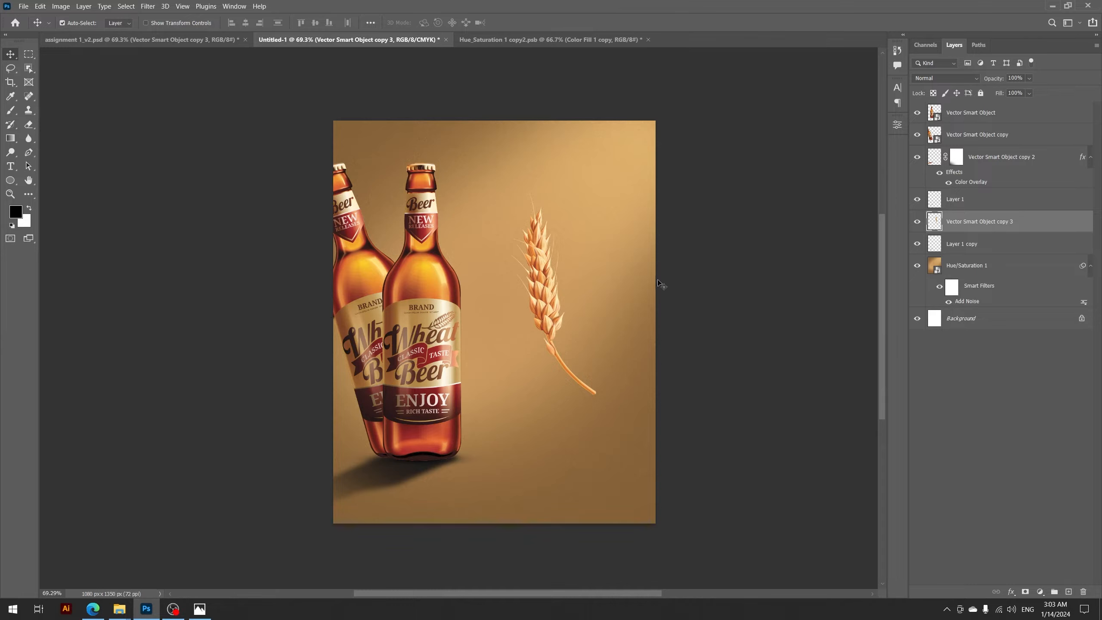
Place the wheat ear between the two bottles, with its layer directly below the front bottle and above the tilted one.
drag(564, 305, 411, 311)
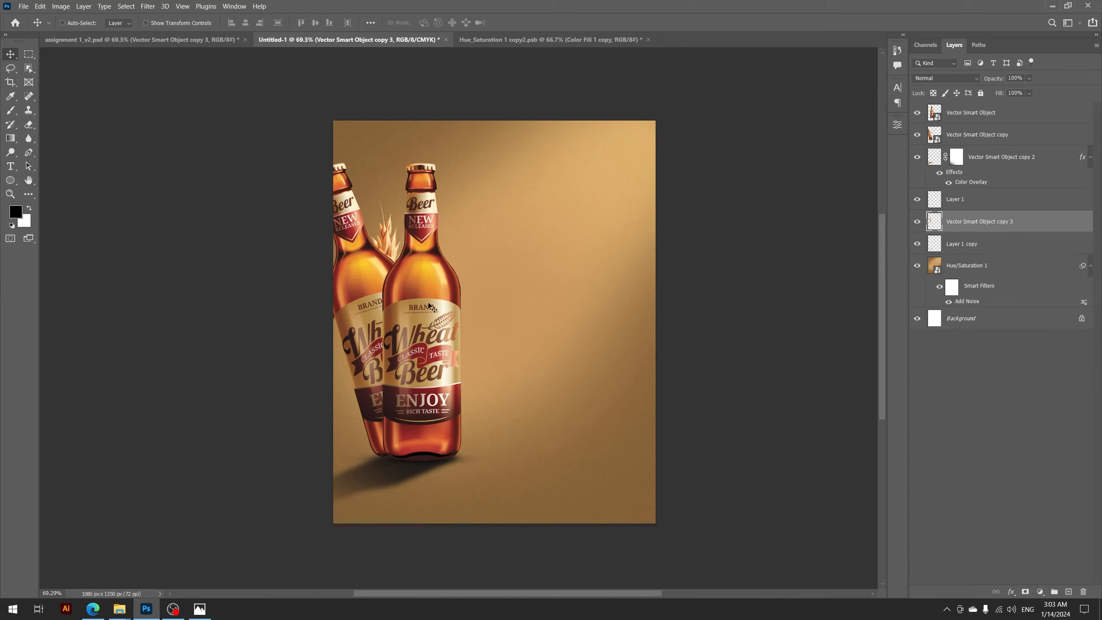
drag(984, 231, 981, 125)
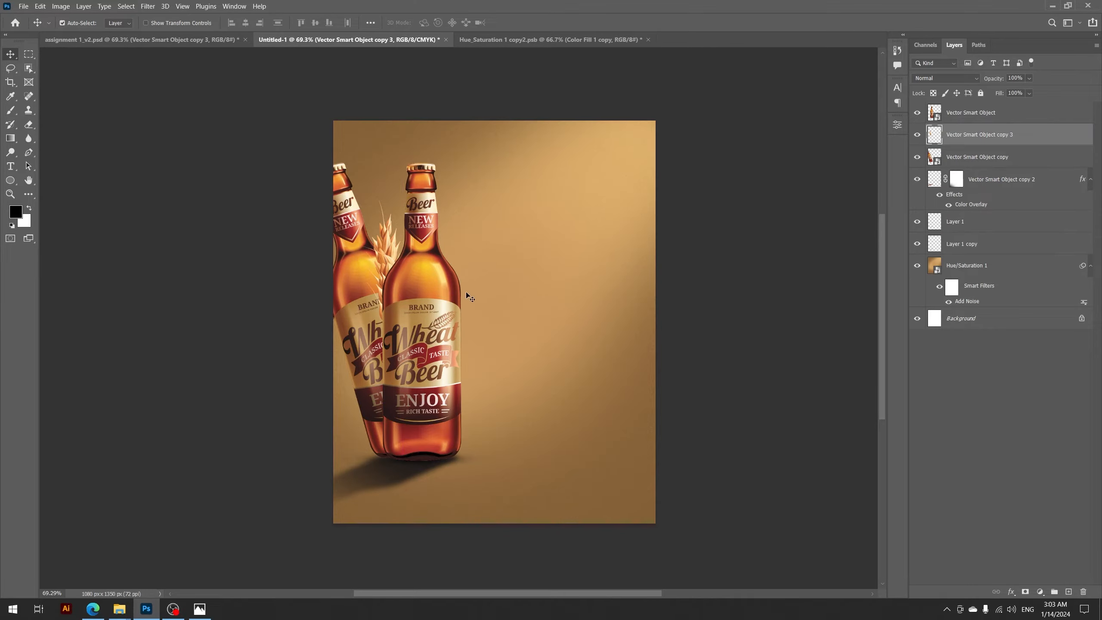
drag(451, 275, 454, 254)
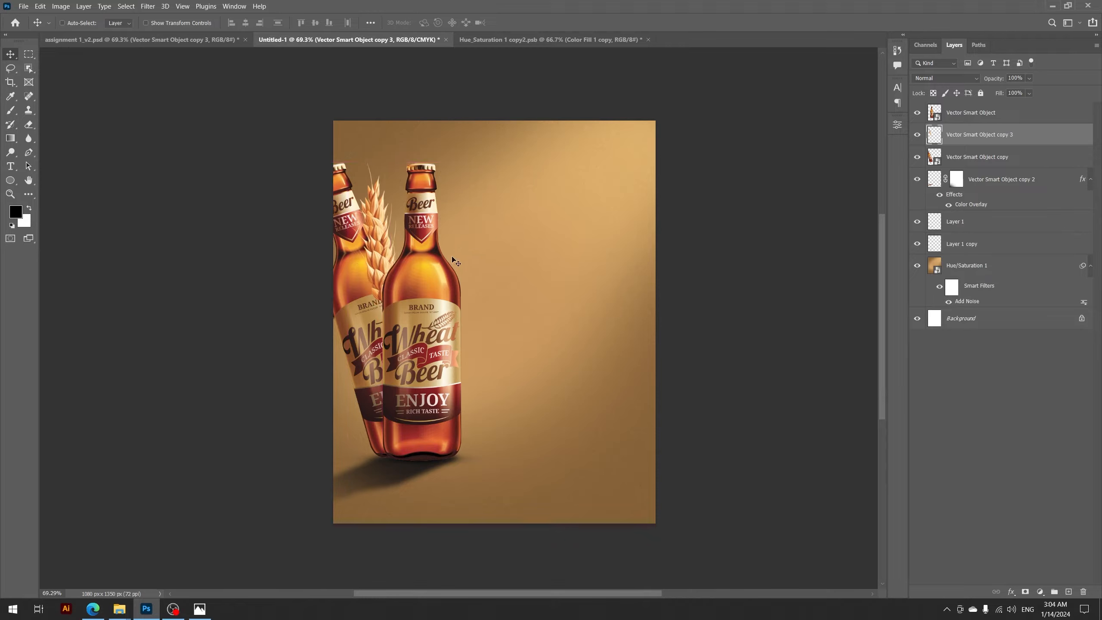
Duplicate the wheat ear one layer lower, flip the copy horizontally and place it behind the front bottle's right side.
key(ctrl+j)
key(ctrl+[)
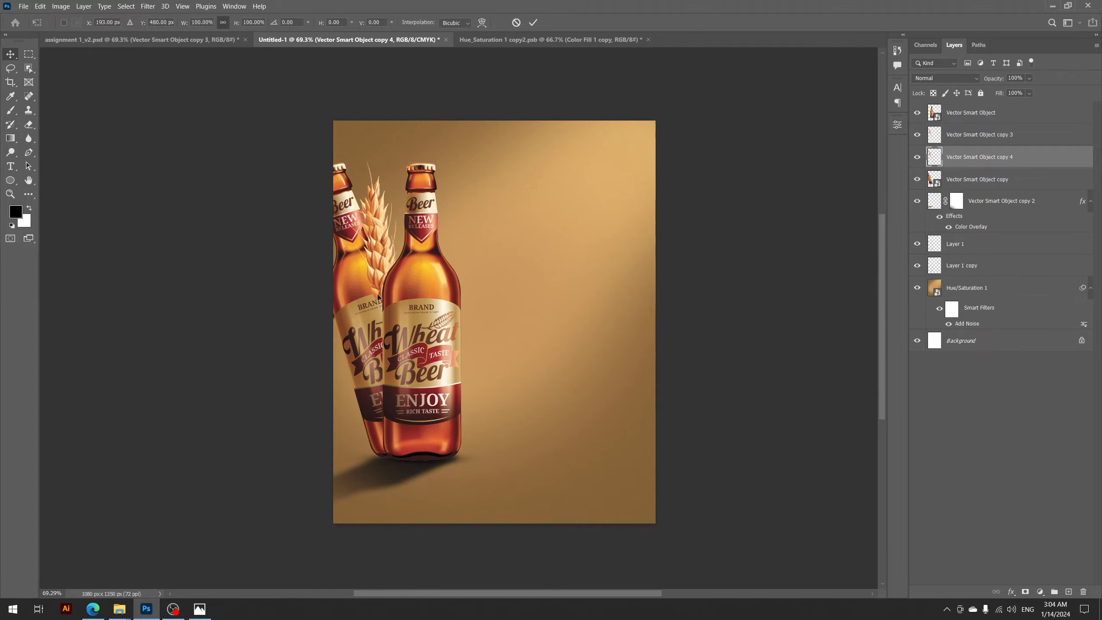
key(ctrl+t)
right_click(375, 266)
click(404, 476)
drag(384, 287, 444, 249)
click(535, 24)
Lower both wheat ears slightly to adjust how they emerge from behind the front bottle.
key(z)
key(v)
mouse_move(531, 248)
mouse_down()
mouse_move(531, 236)
mouse_move(537, 269)
mouse_up()
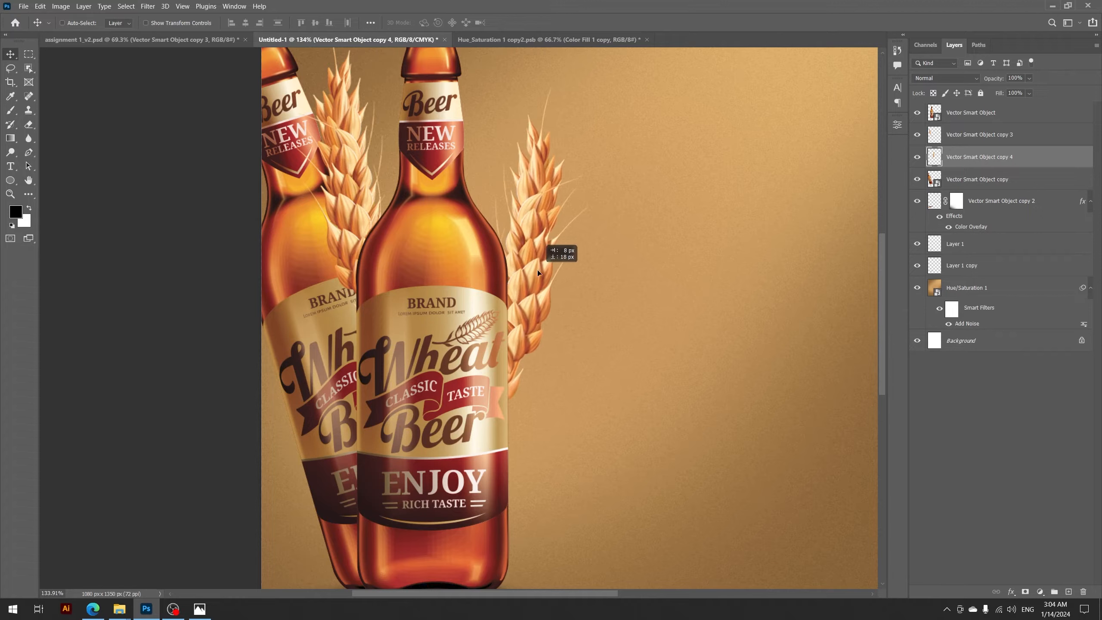
drag(352, 211, 352, 232)
key(z)
right_click(503, 256)
drag(516, 236, 443, 275)
click(516, 264)
key(v)
Move the wheat ear between the bottles up and slightly to the right.
ctrl+click(316, 254)
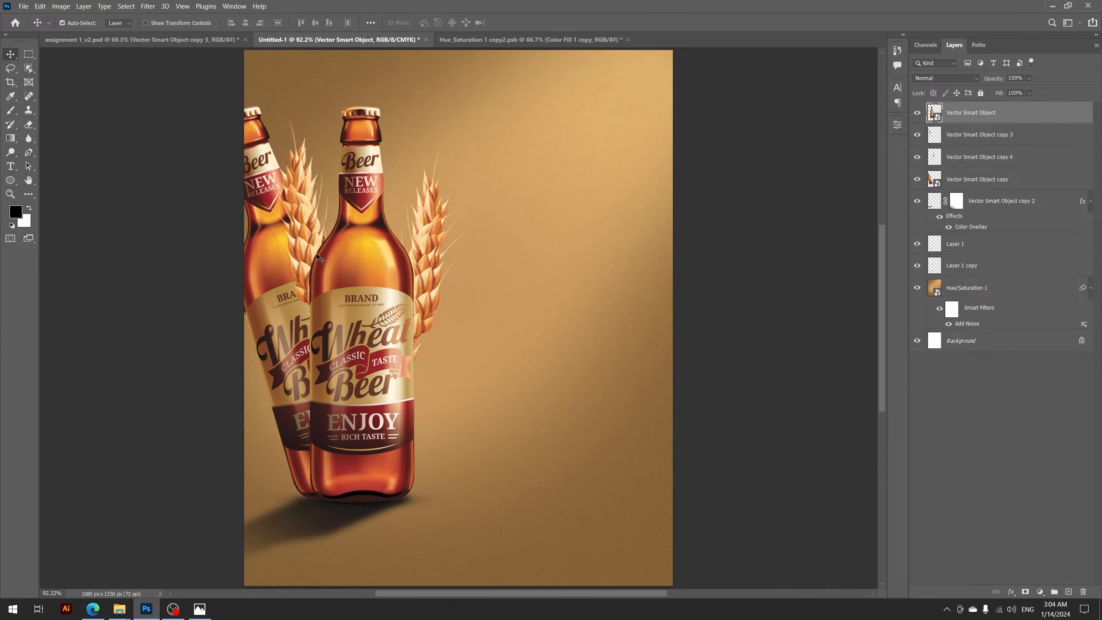
ctrl+click(298, 247)
drag(298, 246, 310, 222)
key(z)
drag(527, 278, 480, 282)
key(v)
scroll(473, 277, up, 1)
Rotate the flipped wheat ear counterclockwise and reposition it against the front bottle's right shoulder.
ctrl+click(469, 273)
key(ctrl+t)
drag(487, 219, 494, 205)
drag(500, 243, 495, 239)
drag(472, 277, 501, 249)
click(533, 22)
key(z)
right_click(503, 244)
click(517, 249)
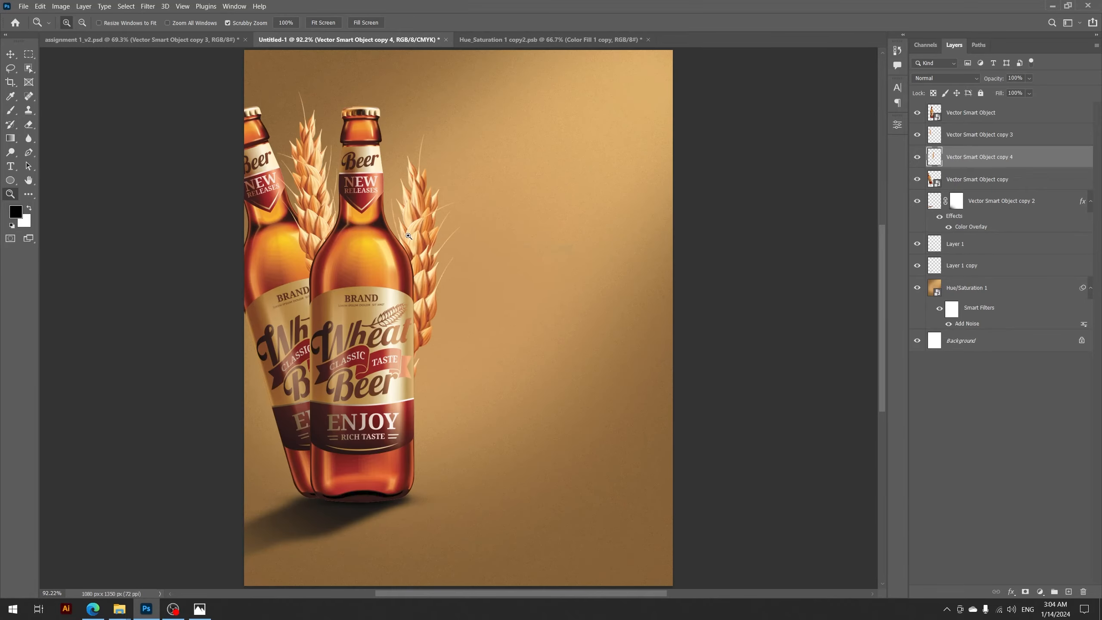
Copy the blurred wheat grain at the top edge of the assignment 1_v2 poster into the Untitled-1 document.
scroll(409, 236, down, 2)
scroll(408, 236, up, 1)
click(210, 41)
key(v)
ctrl+click(506, 164)
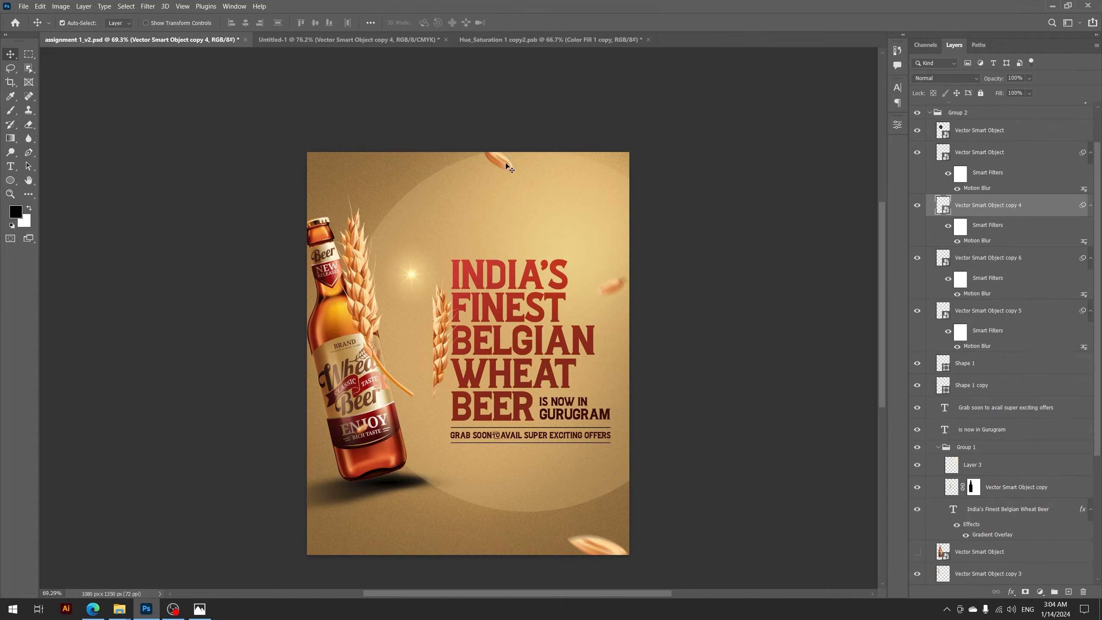
drag(506, 165, 533, 207)
key(z)
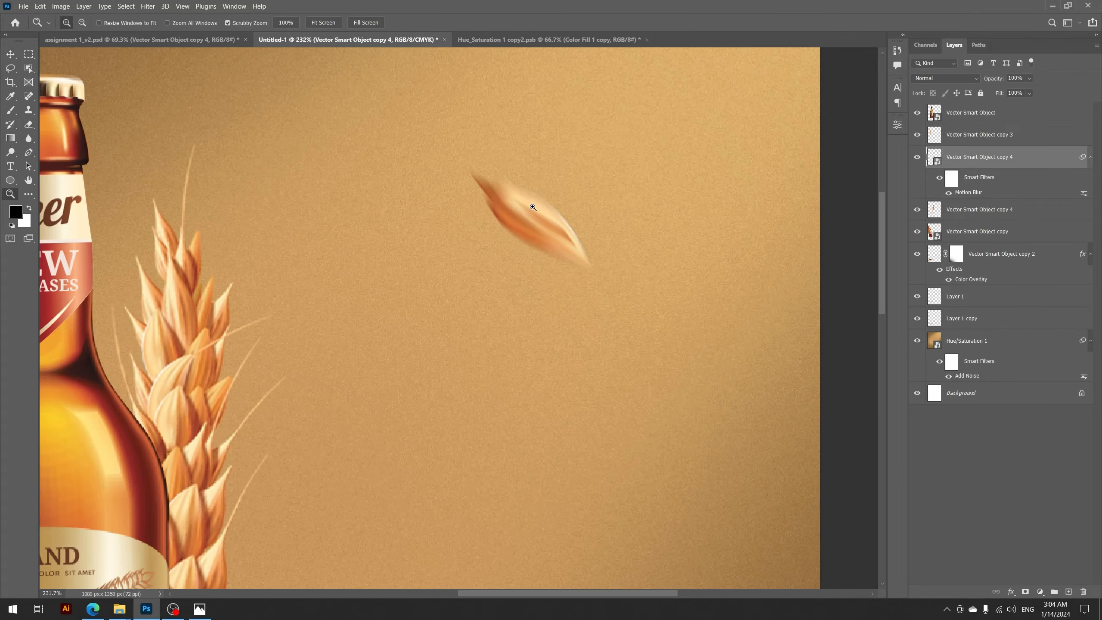
Clear the grain's existing smart filter and apply a new Motion Blur angled at about -42° along the grain.
right_click(970, 195)
click(996, 233)
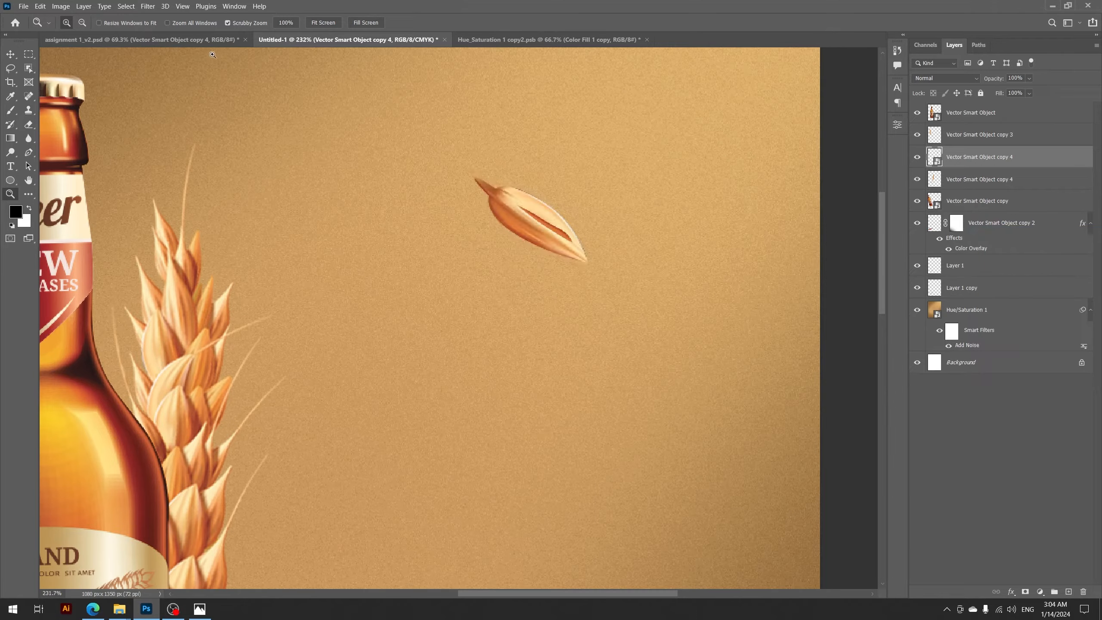
click(148, 6)
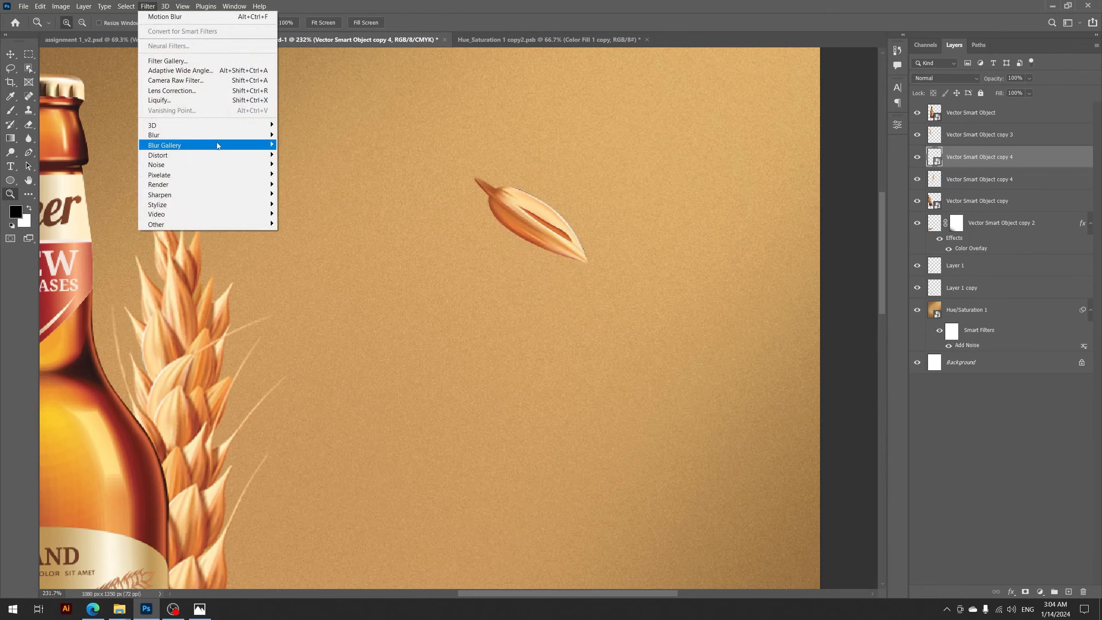
mouse_move(219, 136)
click(302, 194)
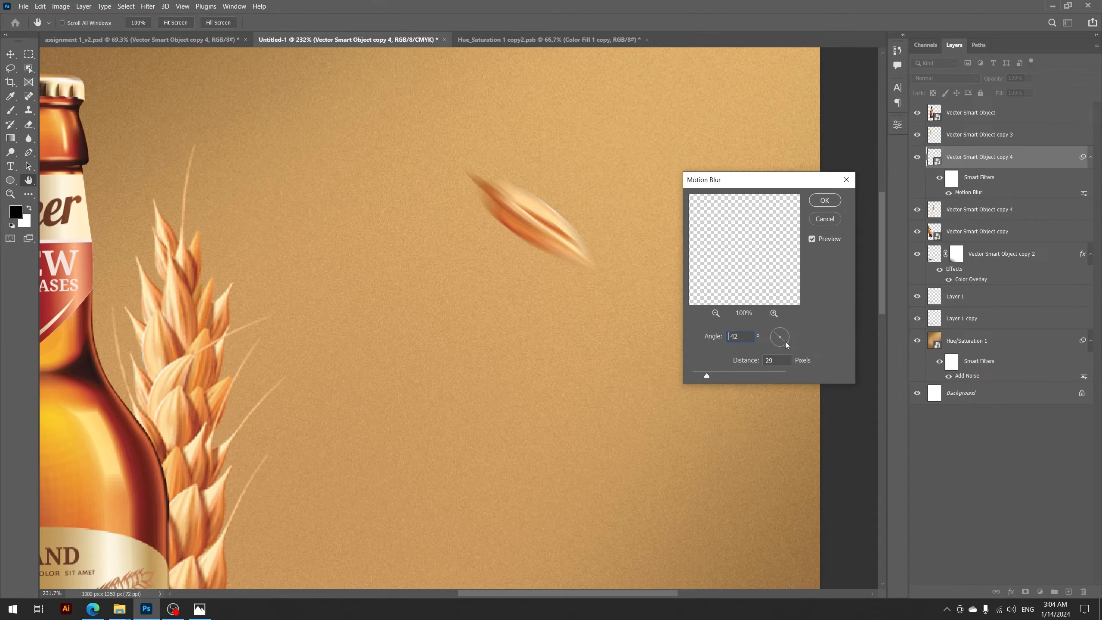
click(787, 344)
drag(703, 377, 705, 379)
key(Return)
key(z)
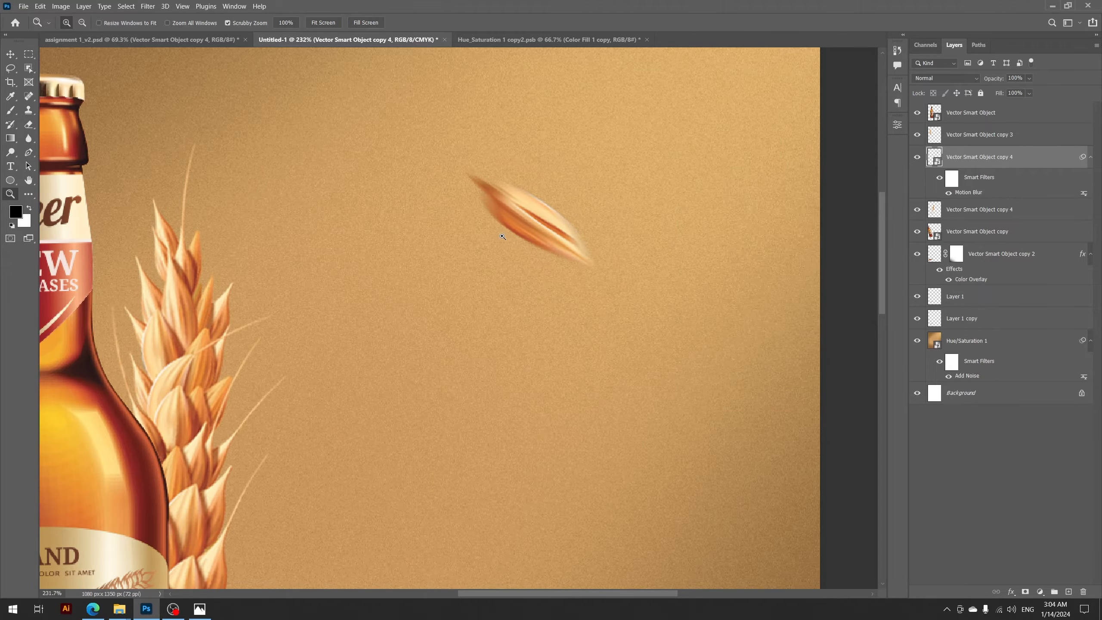
Move the grain to the poster's top edge, partly cut off, and adjust its transform.
right_click(502, 237)
click(510, 249)
key(v)
drag(559, 167, 536, 65)
key(ctrl+t)
click(533, 22)
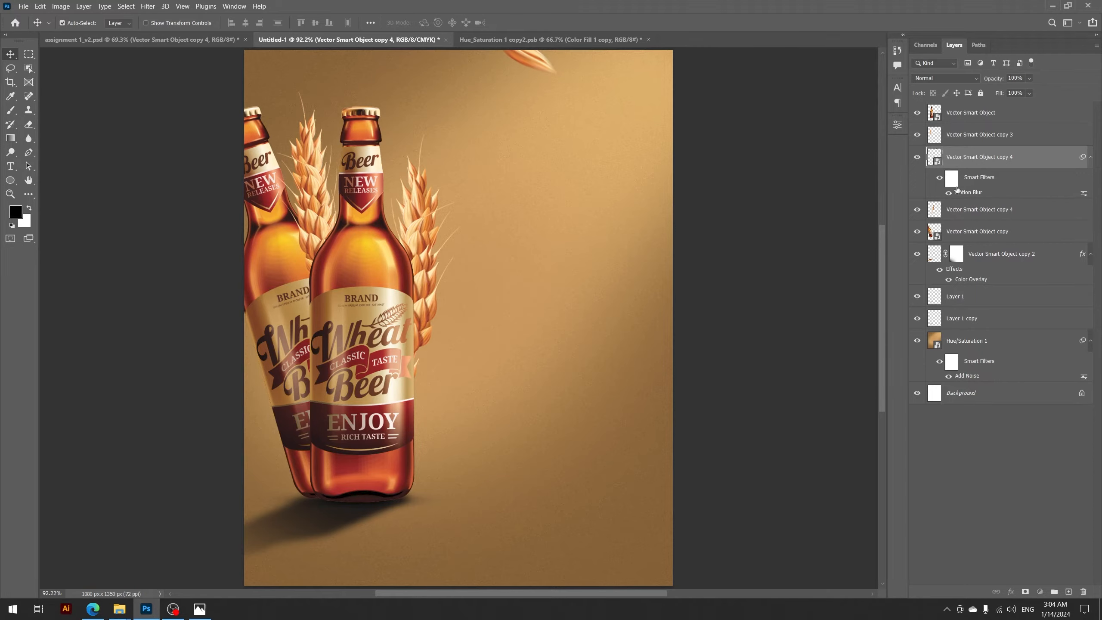
Duplicate the grain one layer lower, enlarge and rotate the copy, and place it partly cut off at the poster's lower-right edge.
key(ctrl+j)
key(ctrl+t)
drag(562, 54, 596, 357)
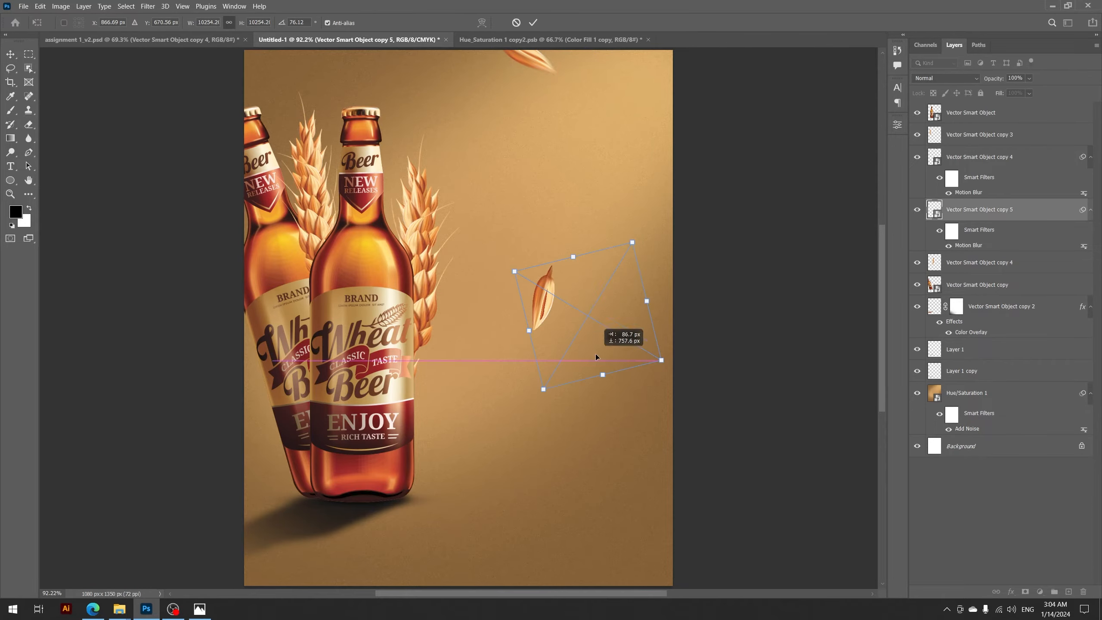
drag(585, 296, 624, 408)
drag(673, 354, 732, 256)
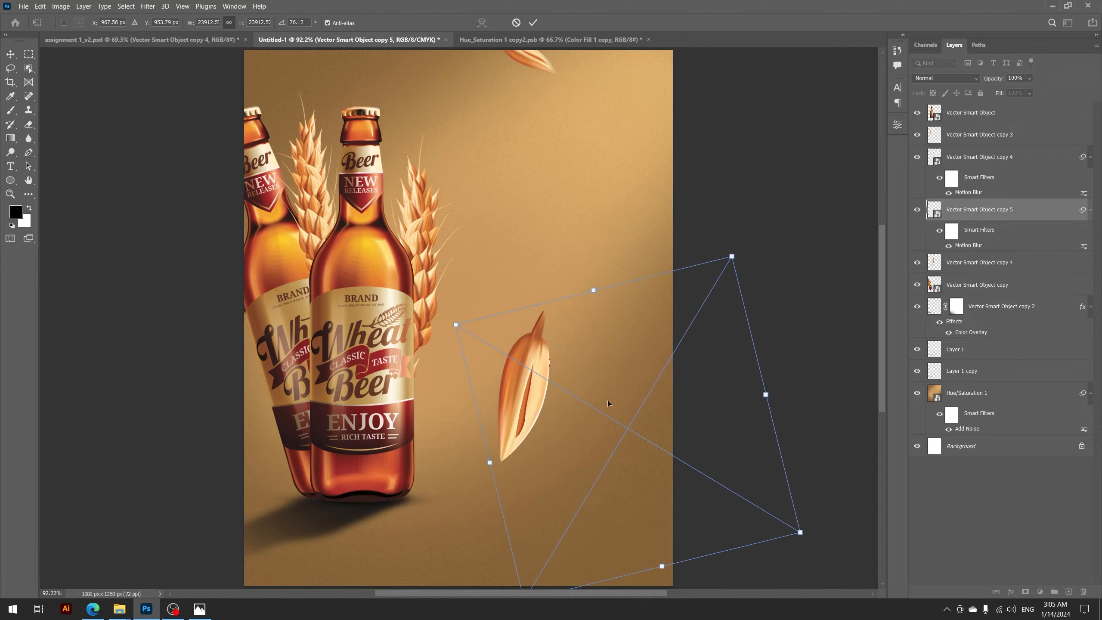
drag(607, 407, 626, 500)
drag(645, 353, 730, 377)
drag(648, 437, 664, 555)
click(959, 215)
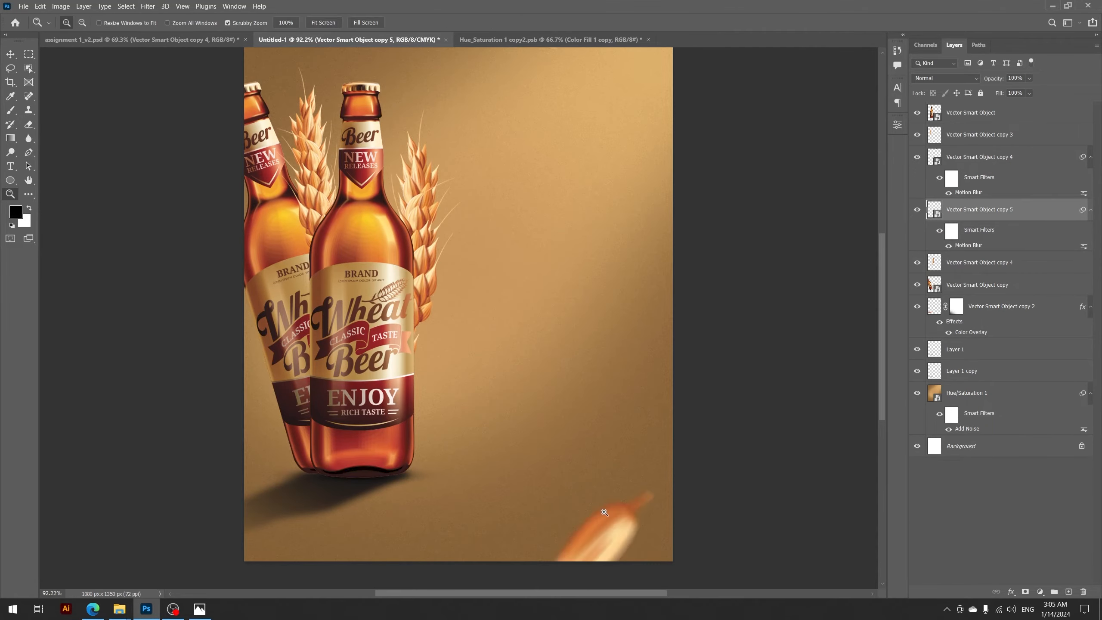
Rotate, scale down and reposition the large blurred grain along the poster's bottom edge.
scroll(603, 512, up, 4)
drag(603, 512, 597, 421)
key(ctrl+t)
drag(745, 402, 735, 469)
drag(608, 525, 558, 492)
drag(684, 422, 673, 435)
Add a third motion-blurred grain copy partly cut off by the poster's right edge, in the upper half.
click(1009, 217)
click(977, 266)
click(979, 159)
drag(979, 159, 976, 199)
key(v)
scroll(646, 309, up, 2)
key(z)
drag(642, 306, 581, 306)
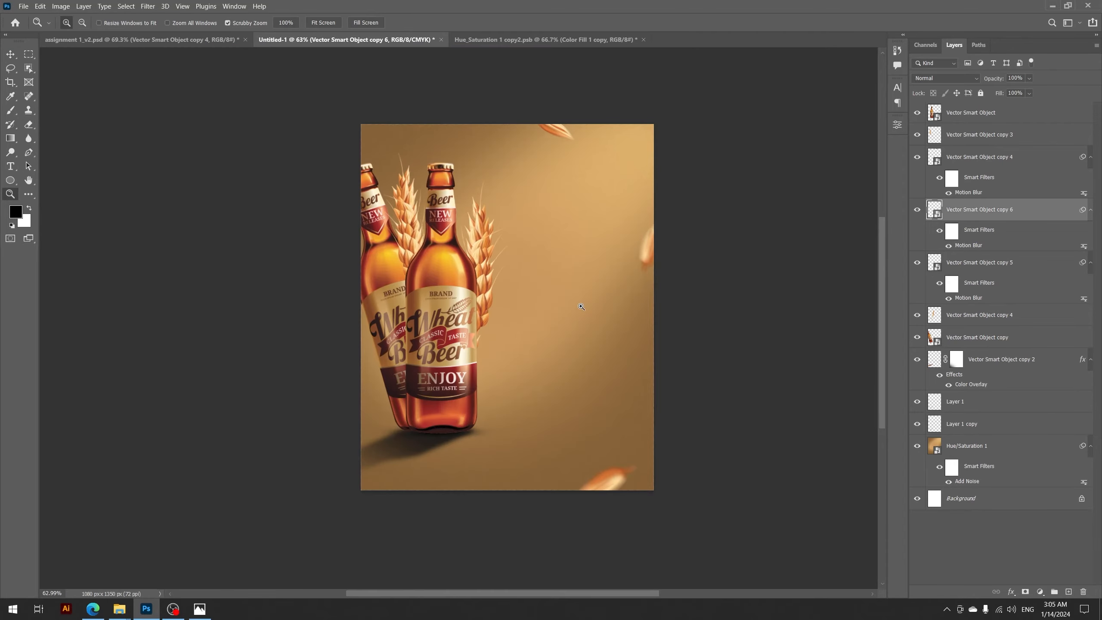